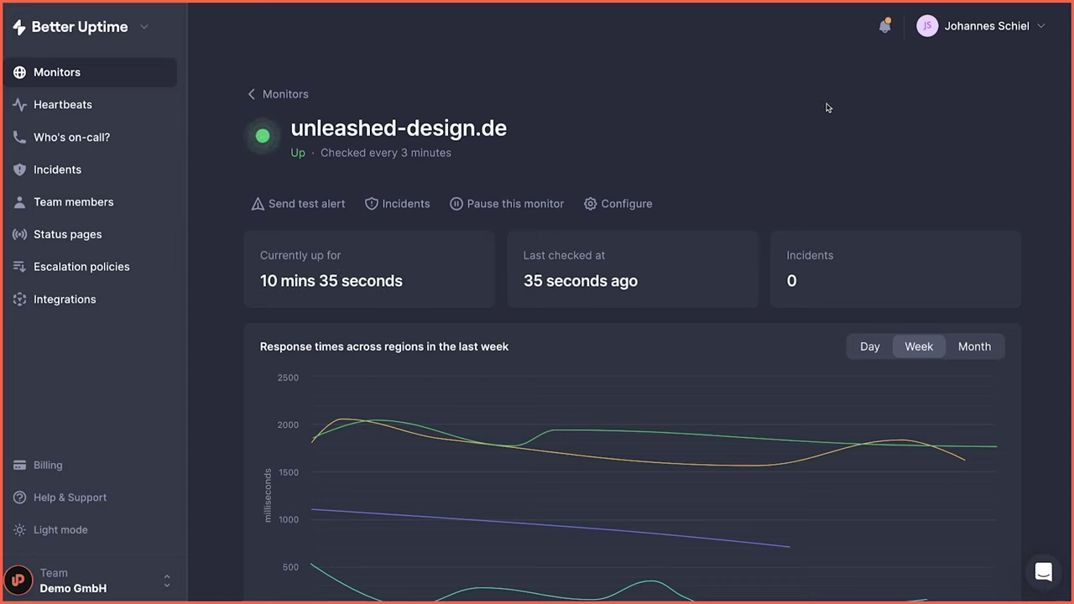
- Open the configuration of the unleashed-design.de monitor and review the escalation choices for when the on-call person doesn't acknowledge an incident
left_click_drag(292, 127, 534, 134)
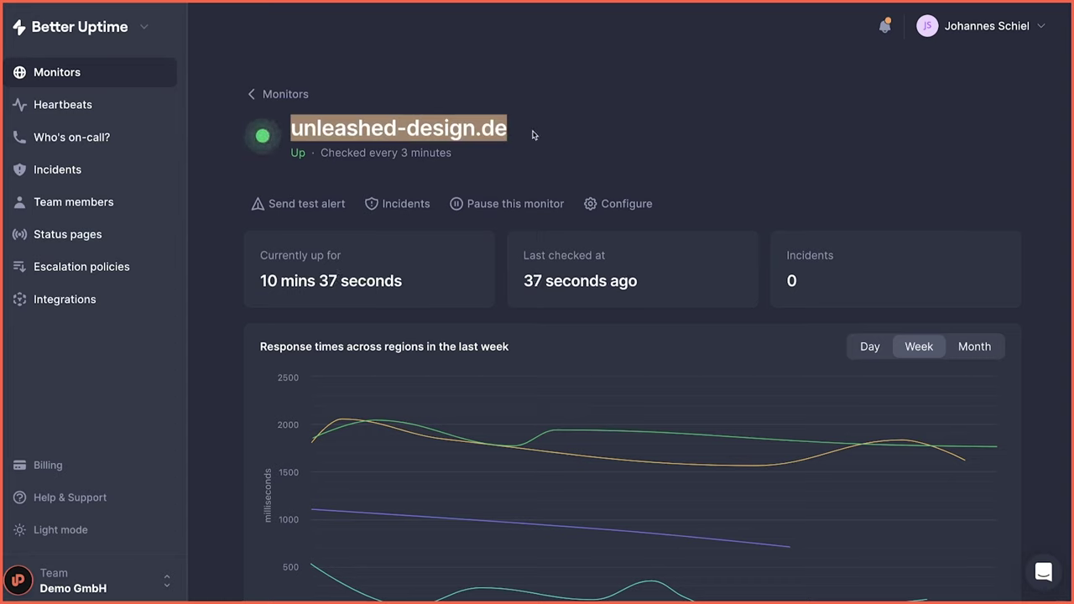
left_click(534, 134)
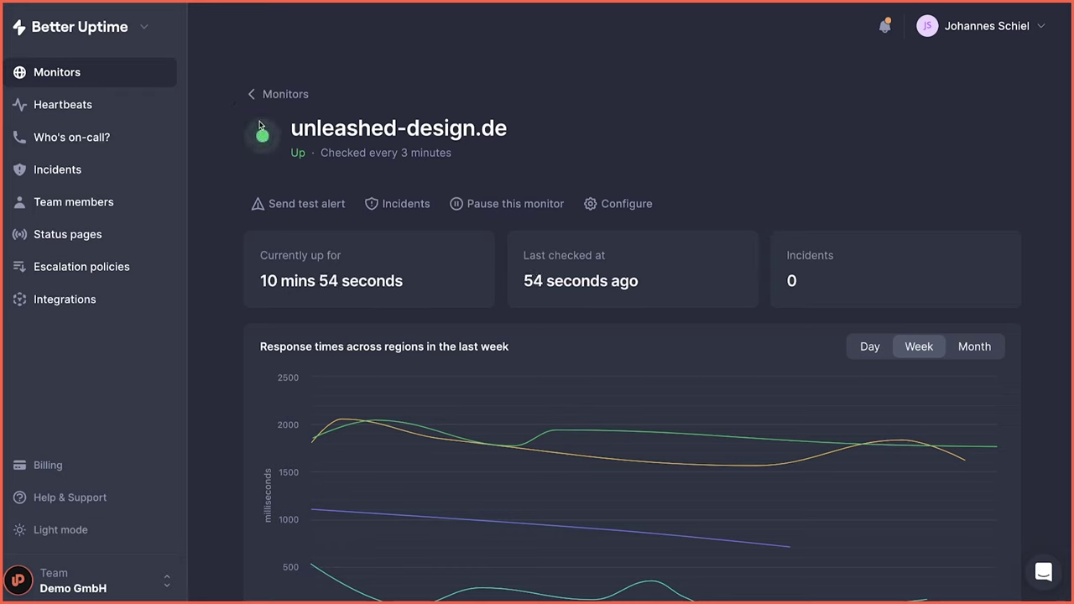
left_click(621, 204)
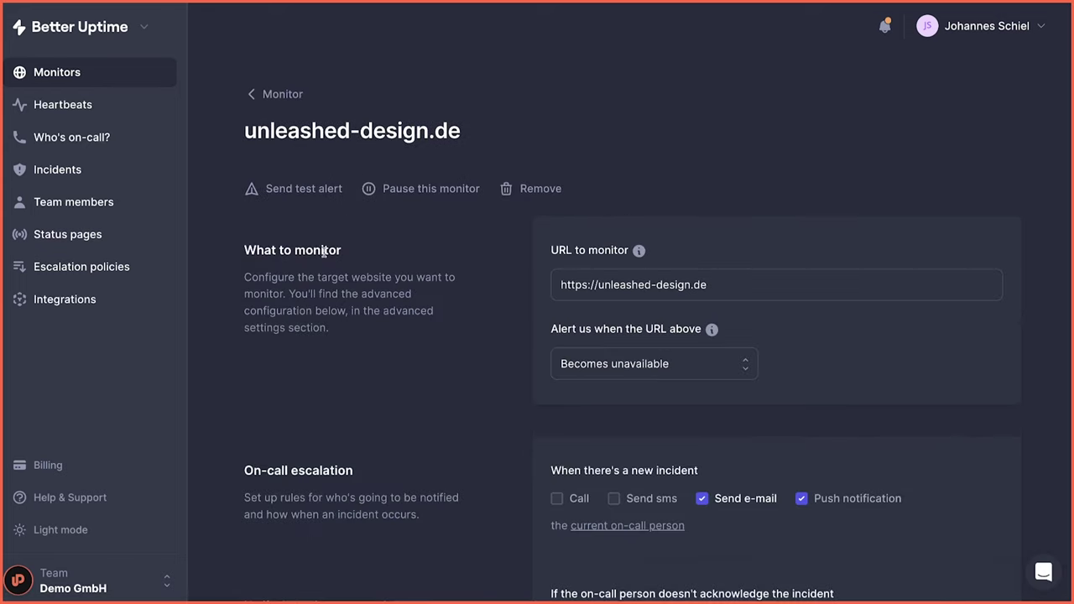
scroll(478, 377, "down", 3)
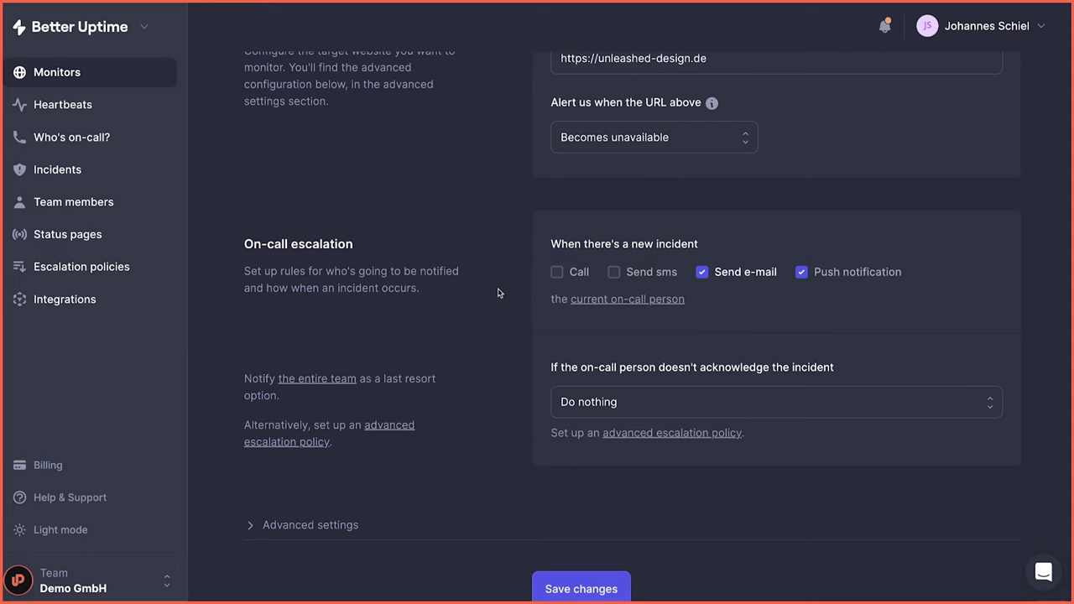
scroll(497, 300, "down", 2)
left_click(605, 237)
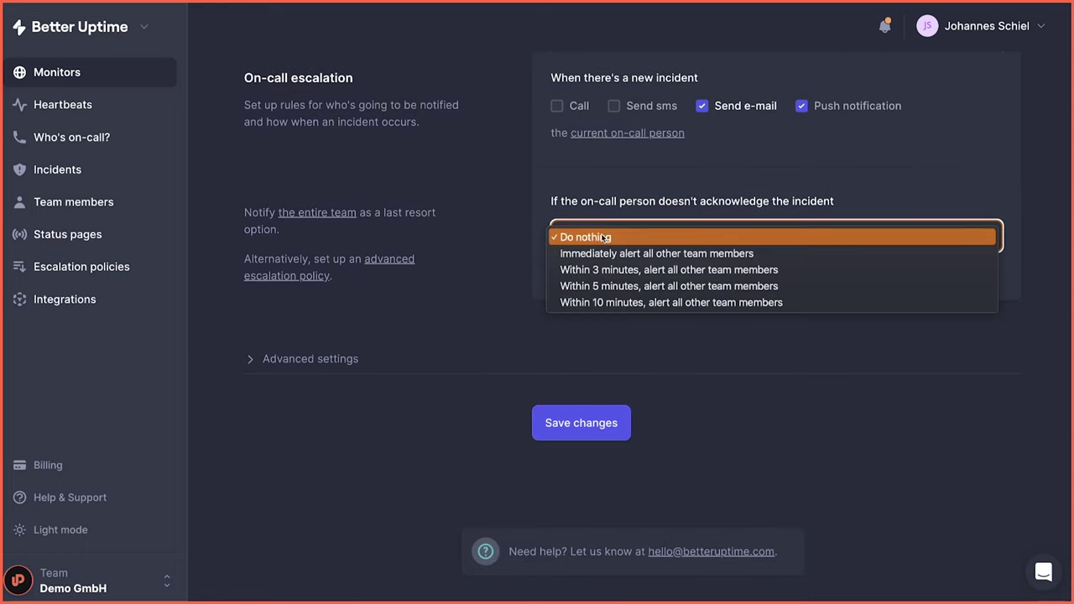
left_click(315, 369)
- Expand the monitor's advanced settings and review the available recovery period and check frequency options
left_click(315, 369)
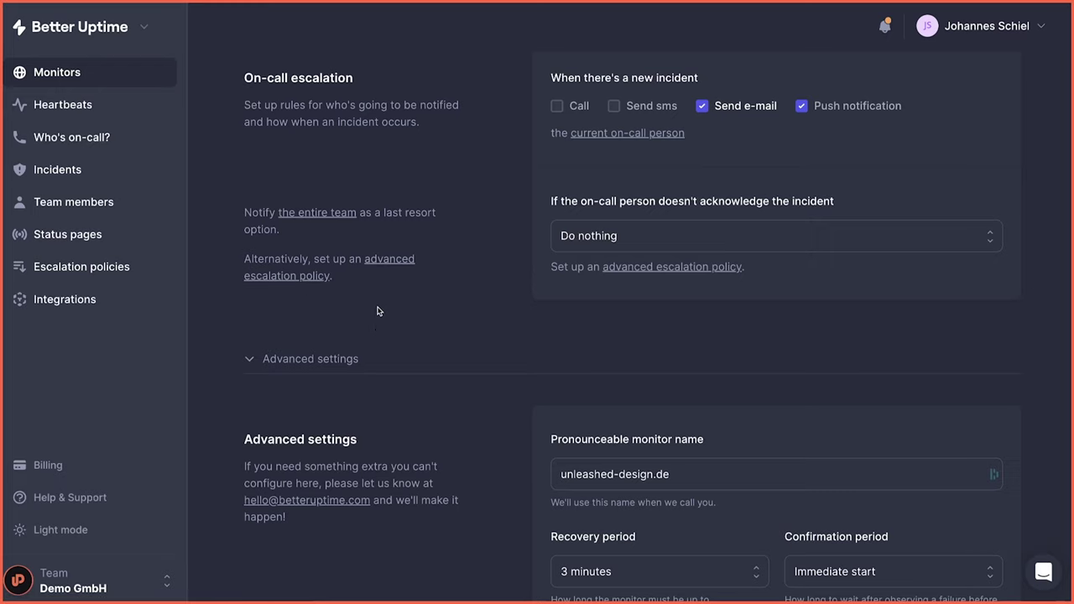
scroll(394, 310, "down", 3)
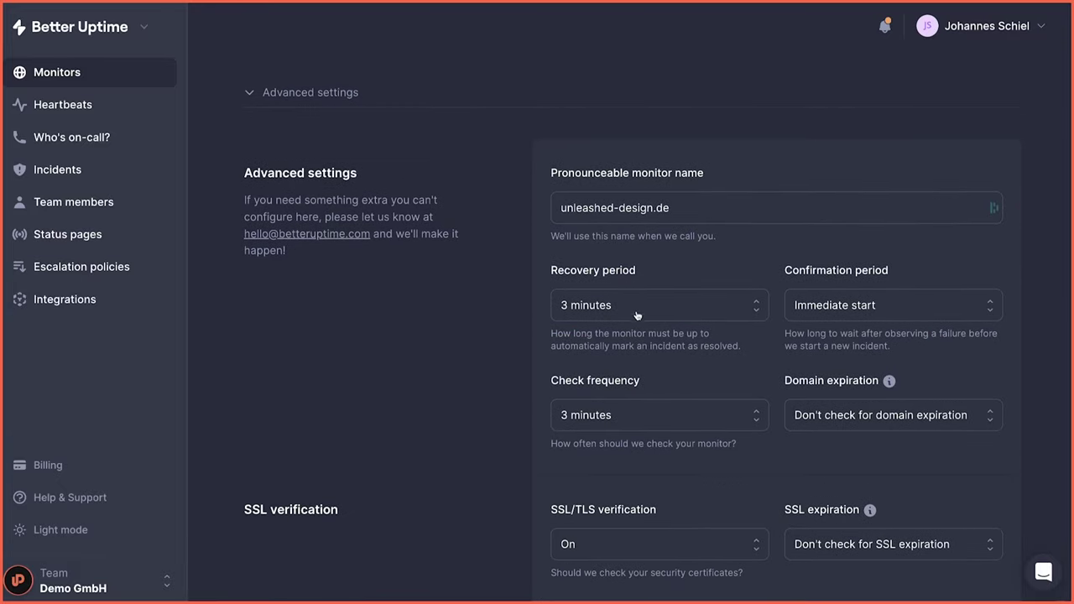
left_click(638, 315)
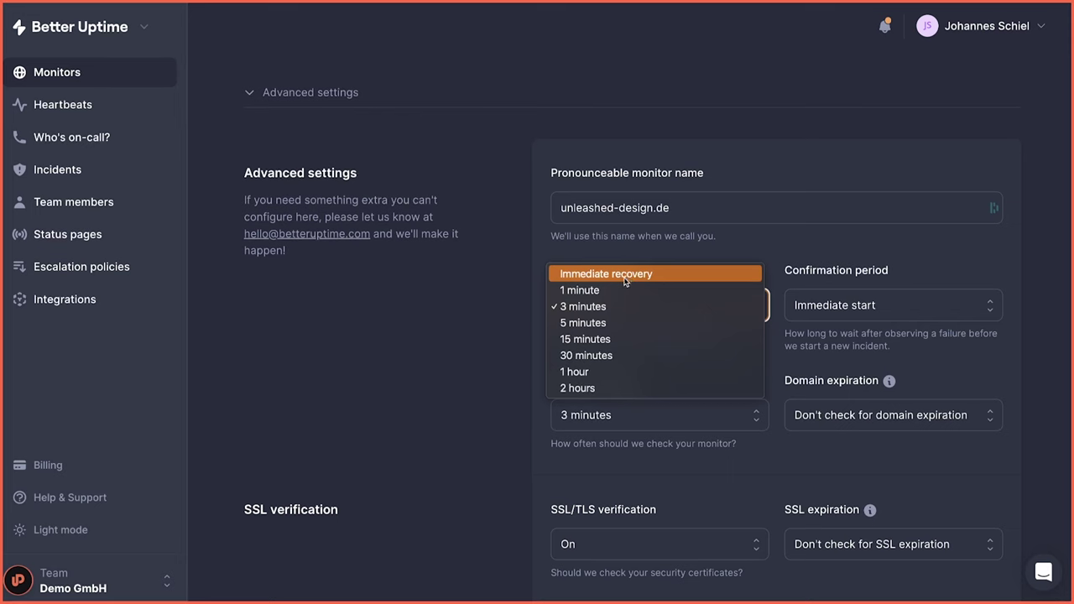
left_click(511, 328)
scroll(631, 310, "down", 1)
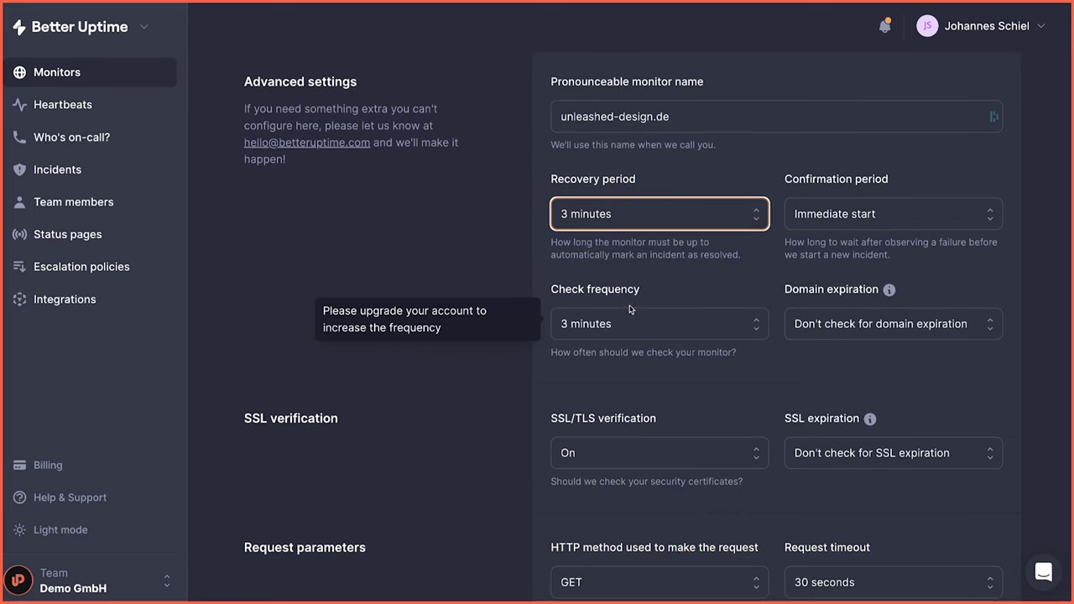
left_click(615, 333)
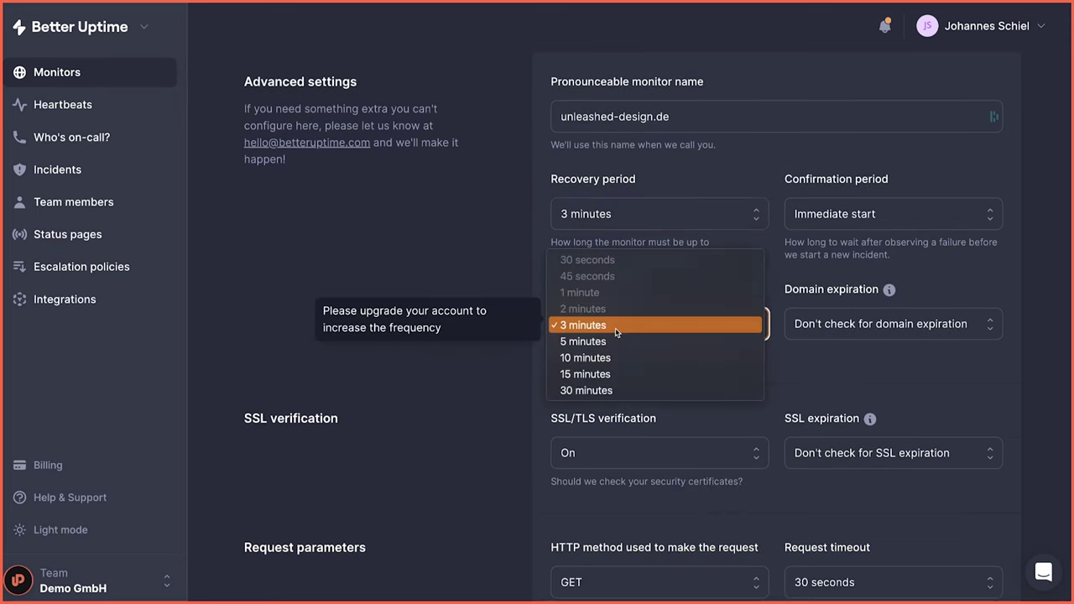
left_click(525, 283)
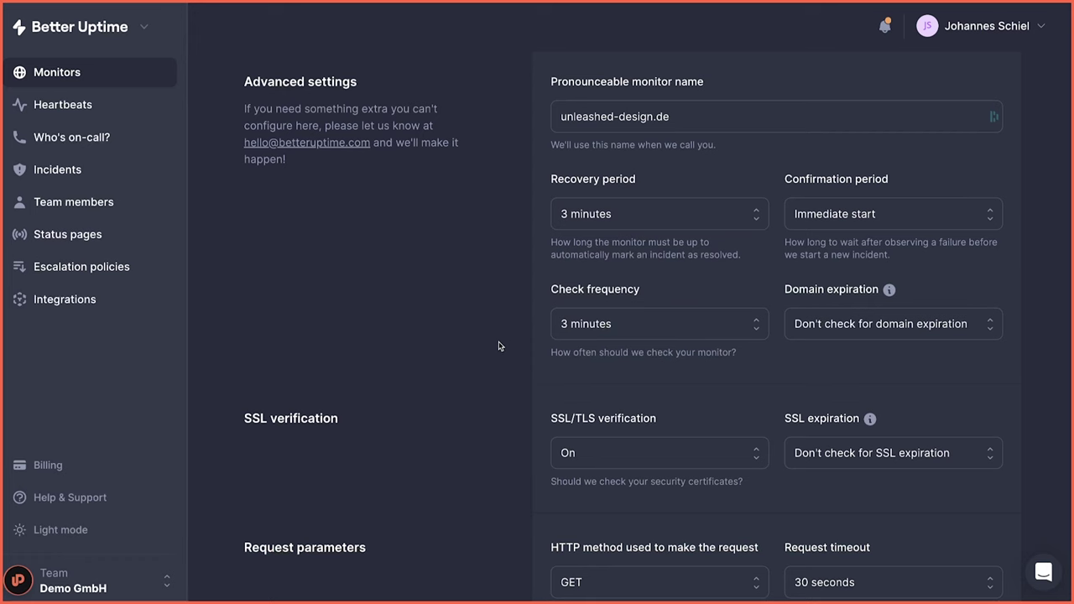
- Review the monitor's request headers, HTTP authentication, maintenance window, regions and Github badge settings
scroll(500, 346, "down", 7)
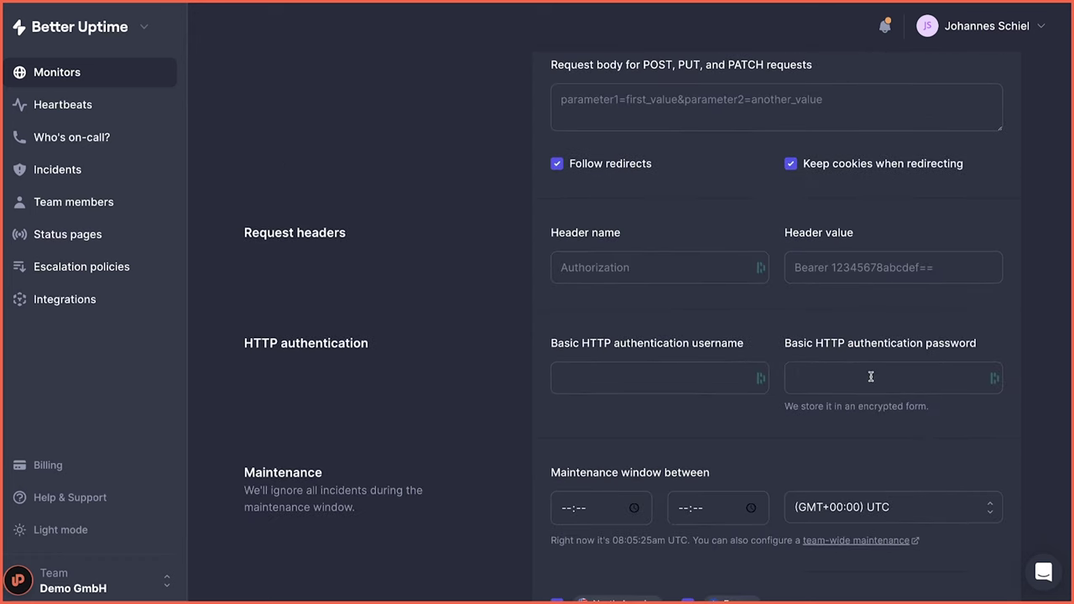
left_click_drag(229, 352, 421, 358)
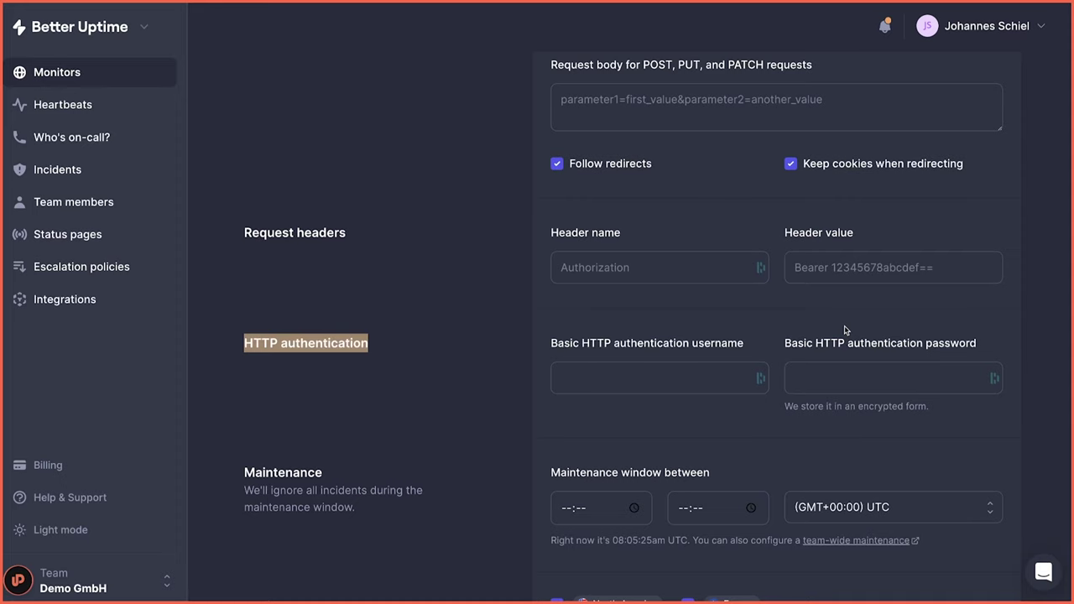
scroll(844, 340, "down", 2)
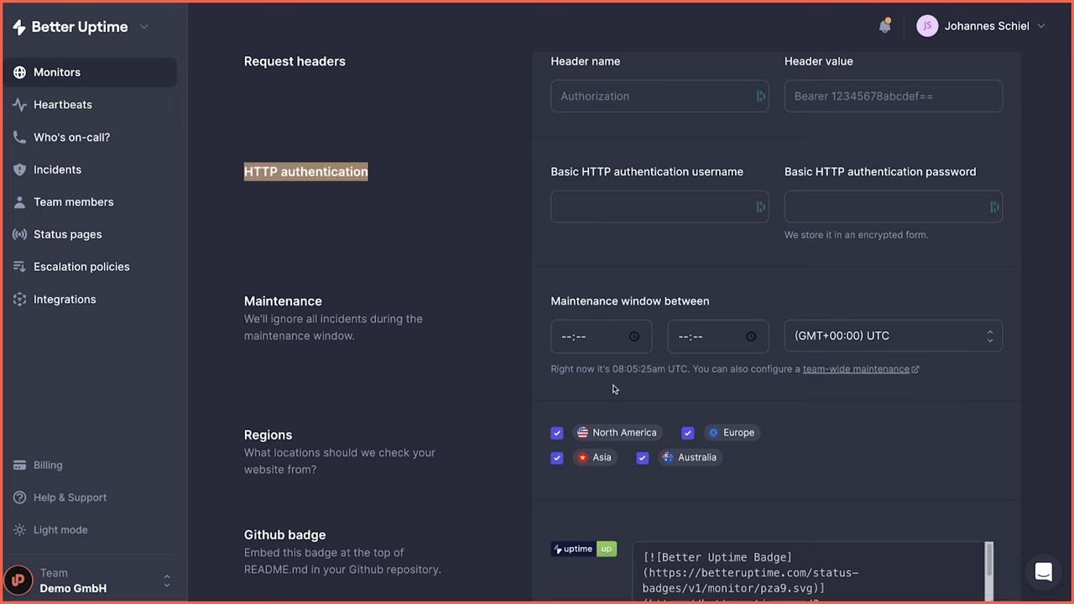
scroll(616, 437, "down", 1)
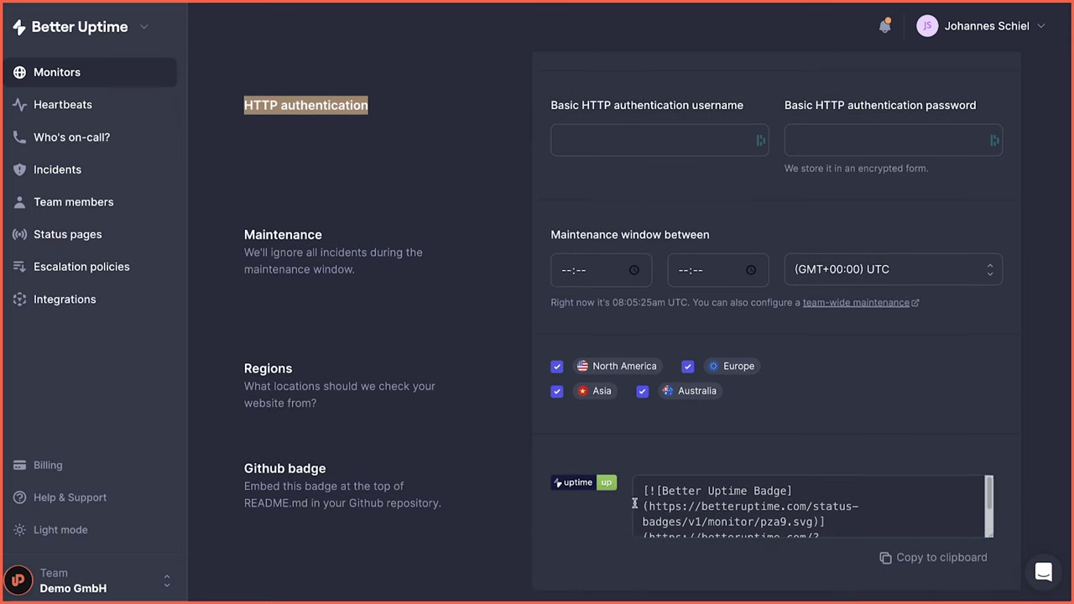
- Return to the unleashed-design.de monitor's overview and examine its uptime, regional response times and availability table
scroll(470, 235, "up", 15)
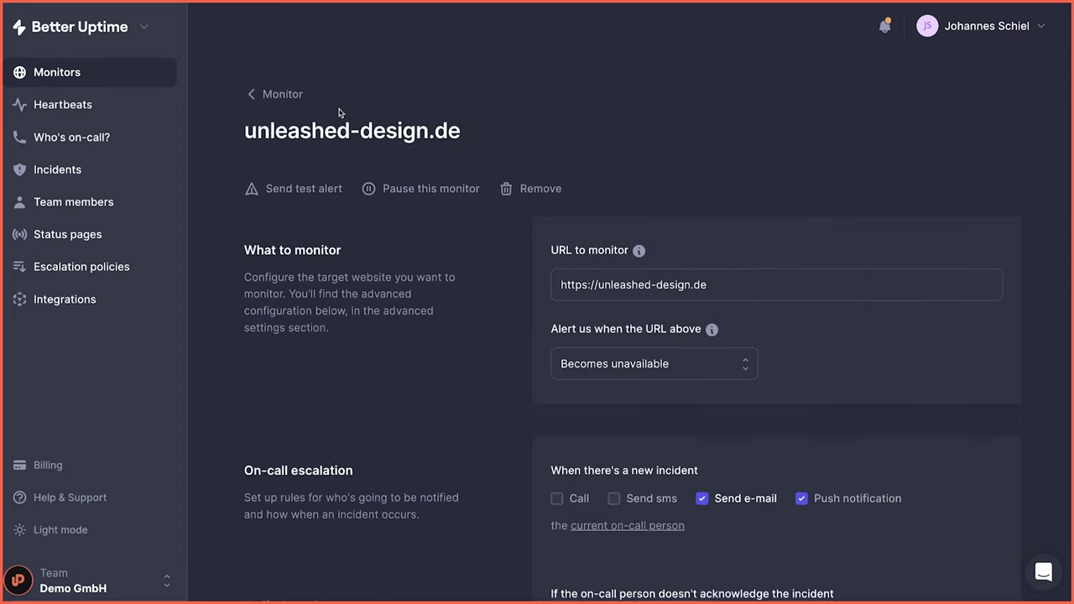
left_click(282, 94)
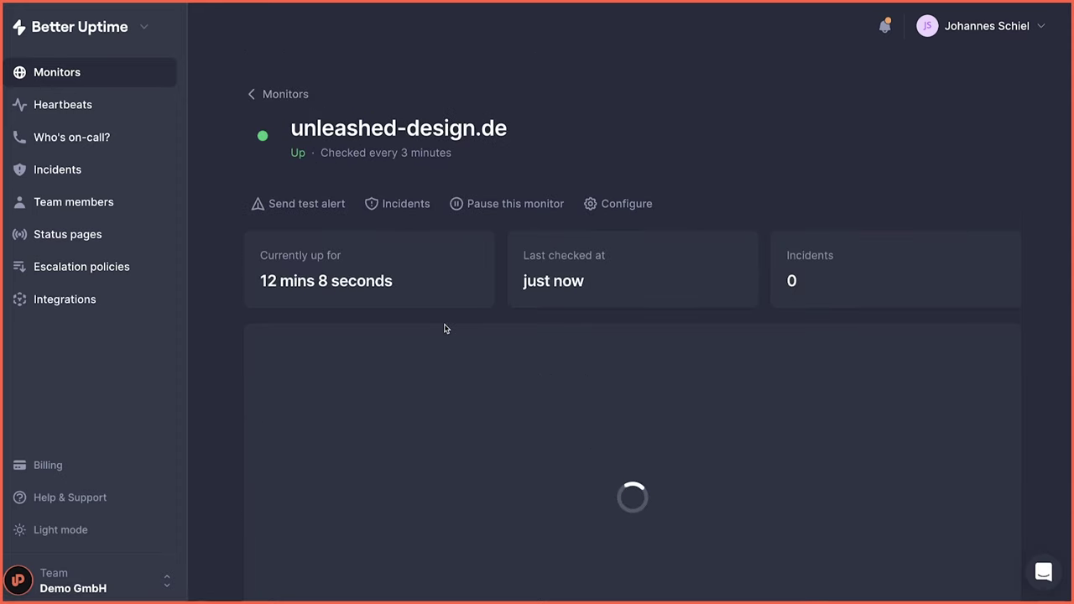
left_click_drag(275, 251, 395, 281)
left_click(408, 283)
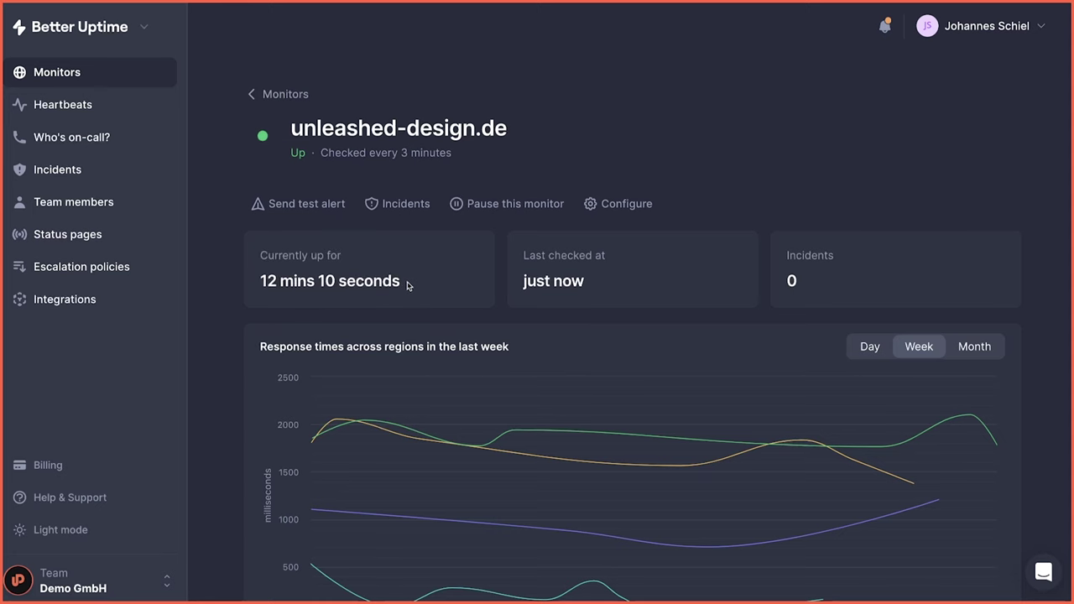
scroll(425, 399, "down", 1)
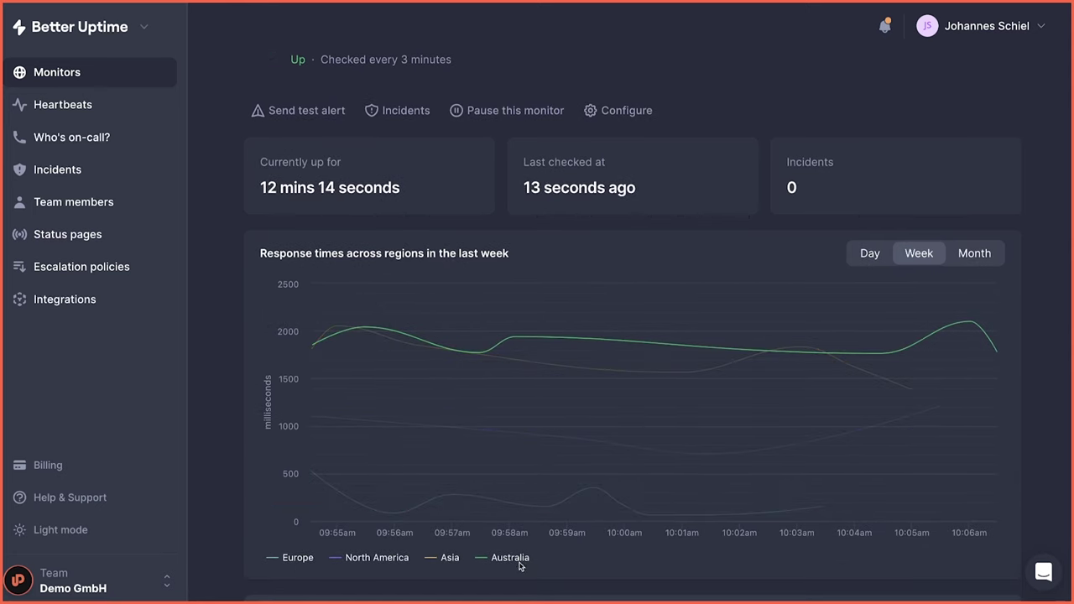
scroll(535, 585, "down", 3)
scroll(538, 587, "down", 1)
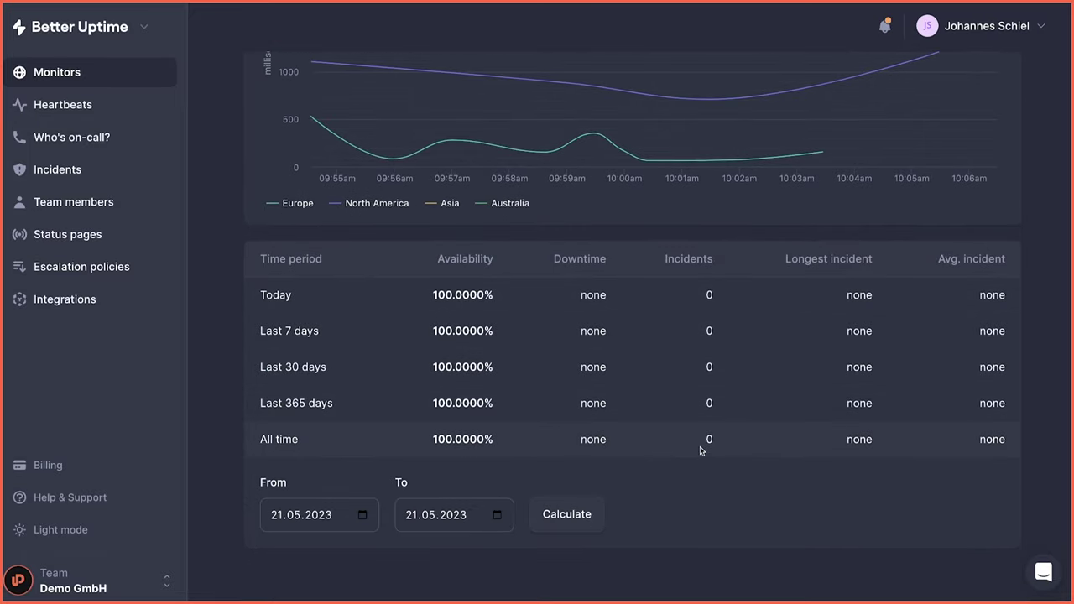
scroll(700, 450, "up", 10)
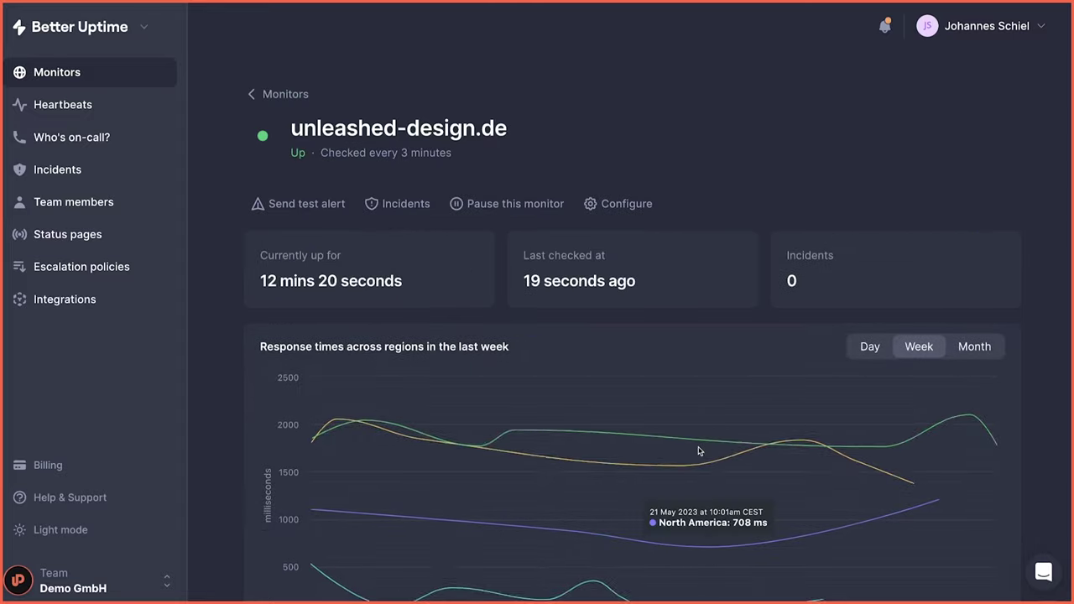
left_click(289, 92)
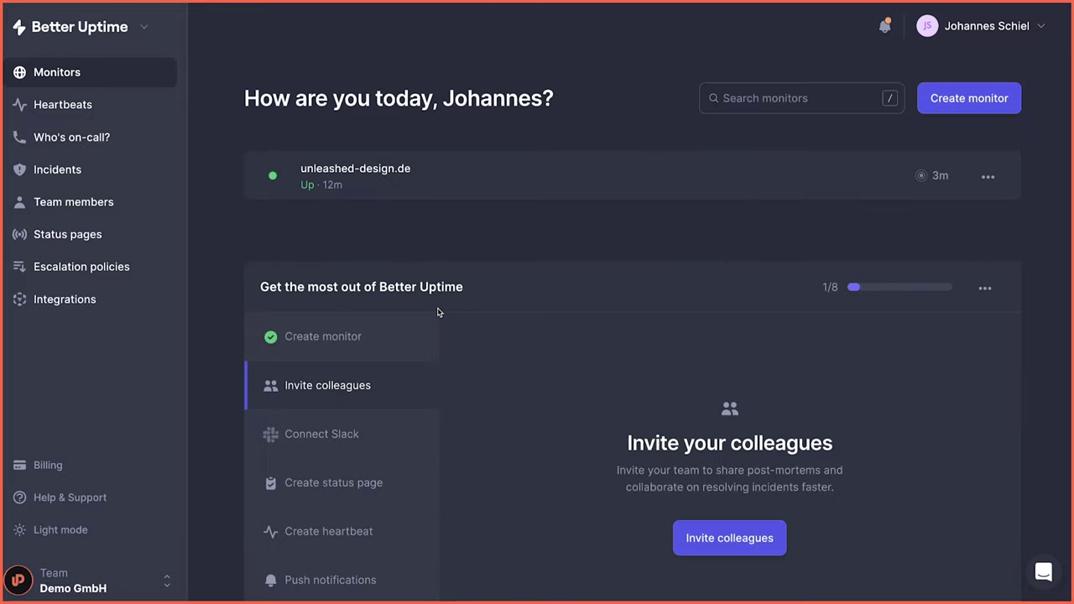
left_click(970, 115)
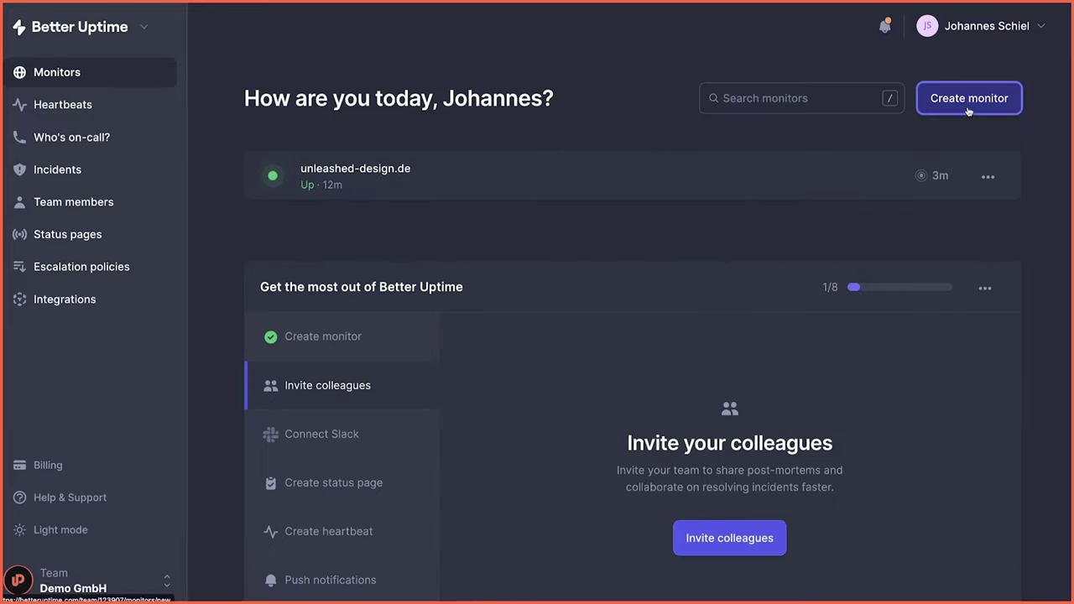
left_click(662, 226)
type("google.de")
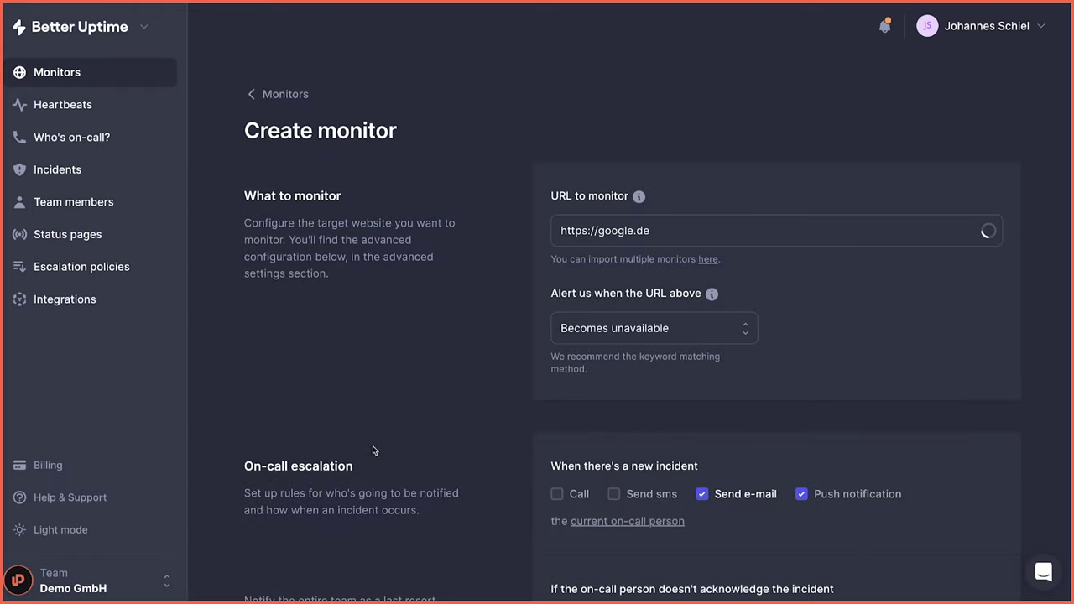
scroll(371, 448, "down", 5)
left_click(583, 427)
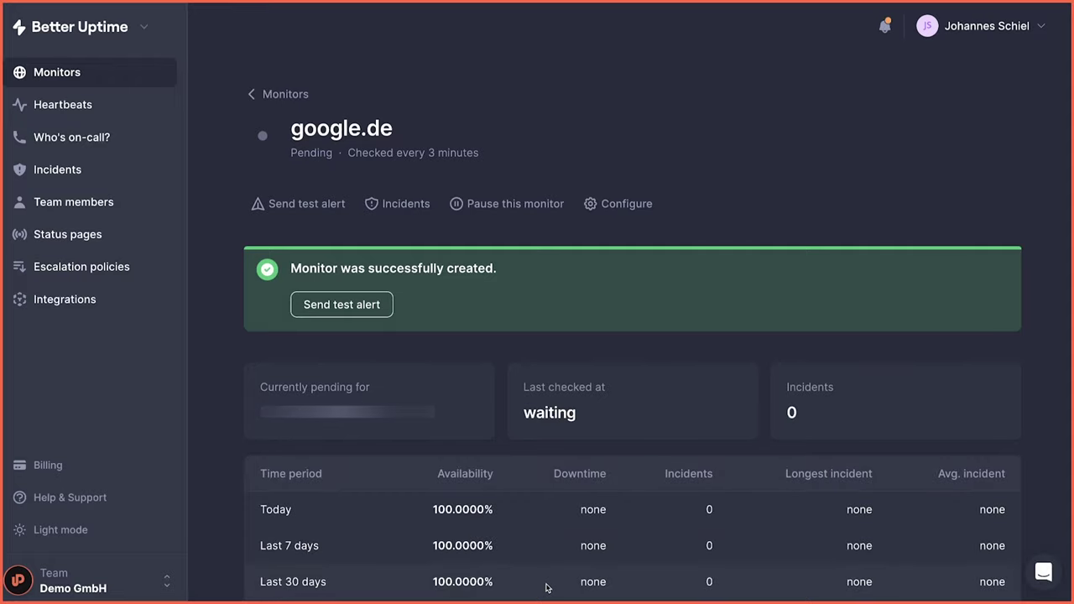
- In the monitors list, move google.de below unleashed-design.de into a new group and name the group "Projekt A"
left_click(286, 93)
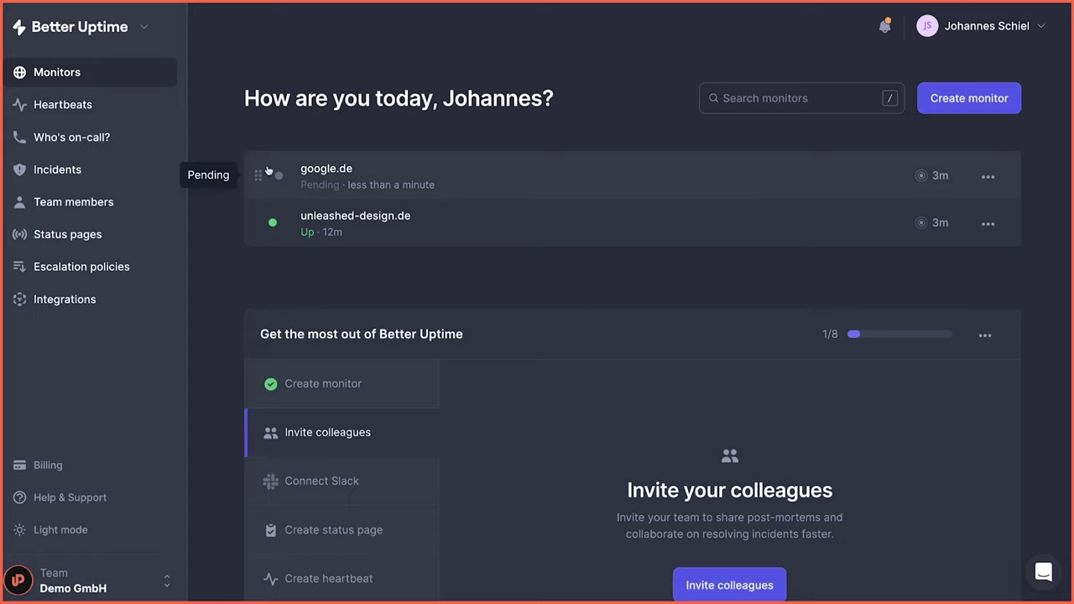
left_click_drag(255, 177, 257, 283)
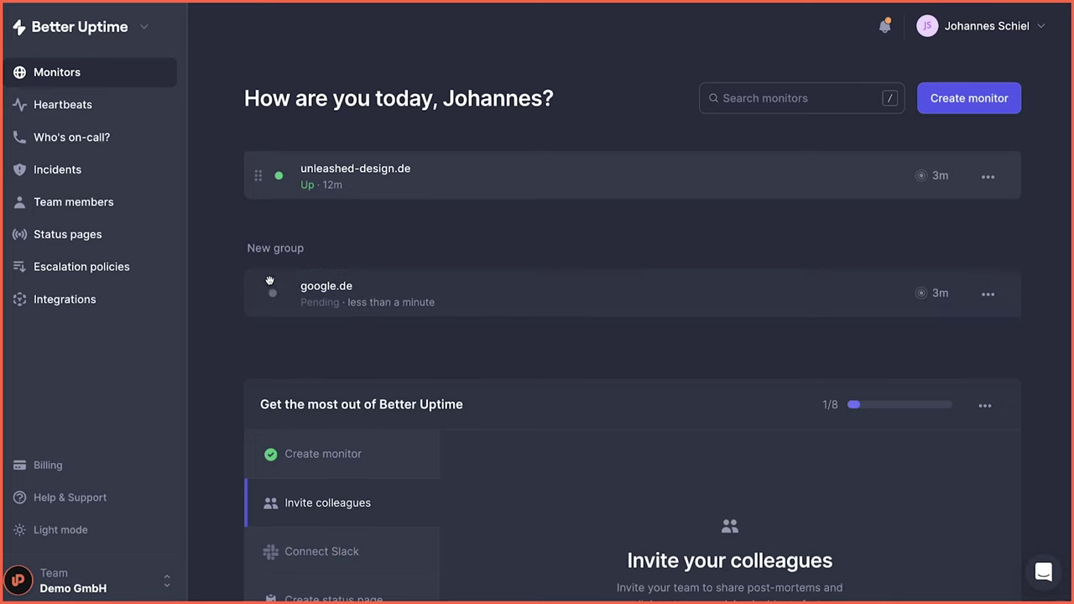
left_click(322, 241)
type("Projekt A")
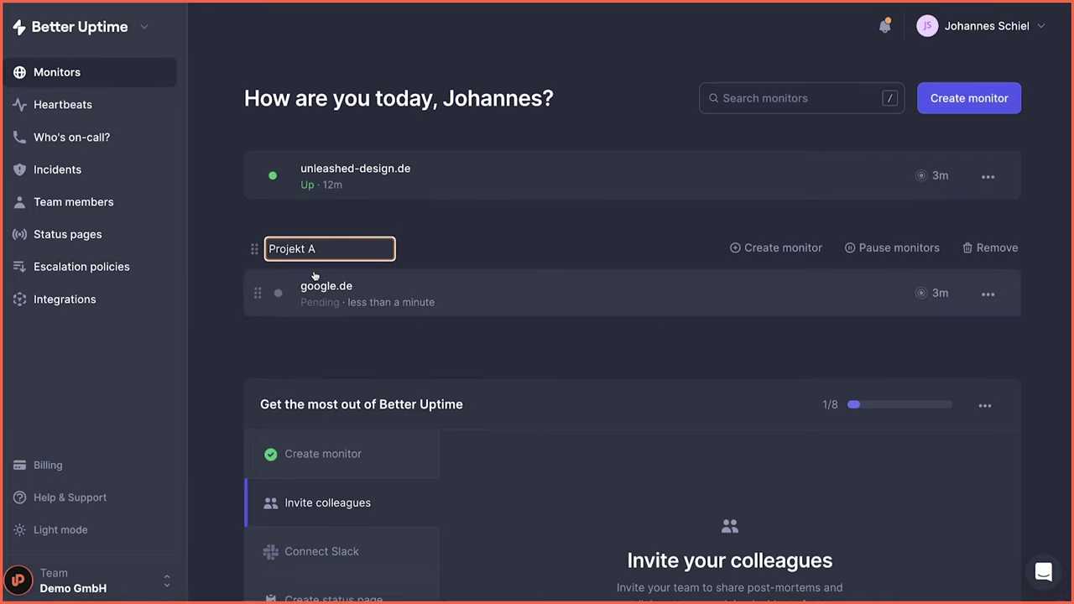
key("Return")
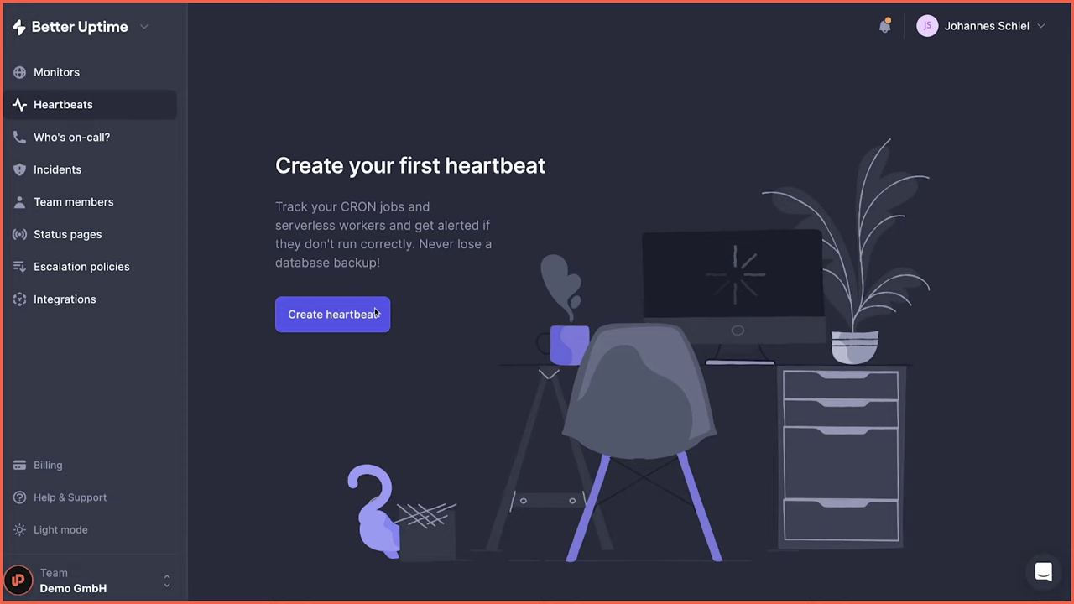
- Start a new heartbeat and name the tracked service "Unser Crone"
left_click(328, 324)
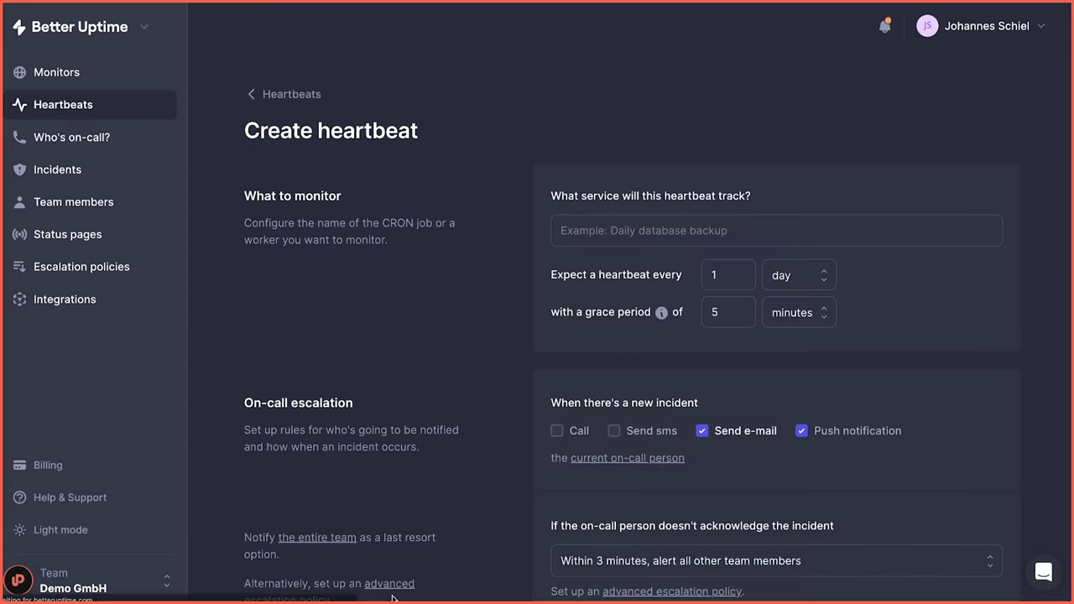
left_click(633, 225)
type("Unser Crone")
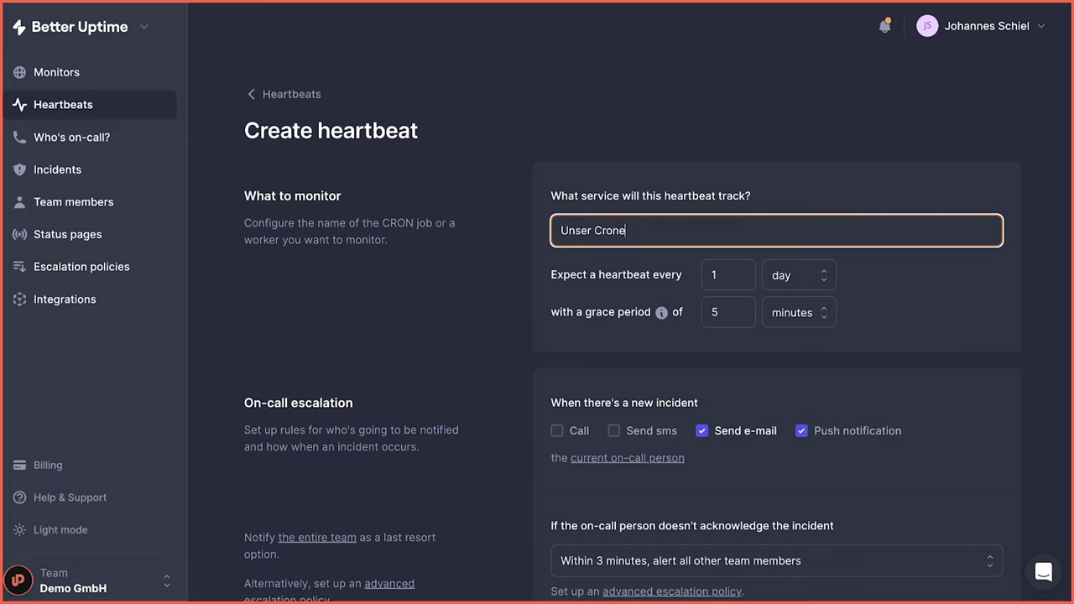
- Set the new heartbeat to be expected every 6 hours
scroll(547, 391, "down", 1)
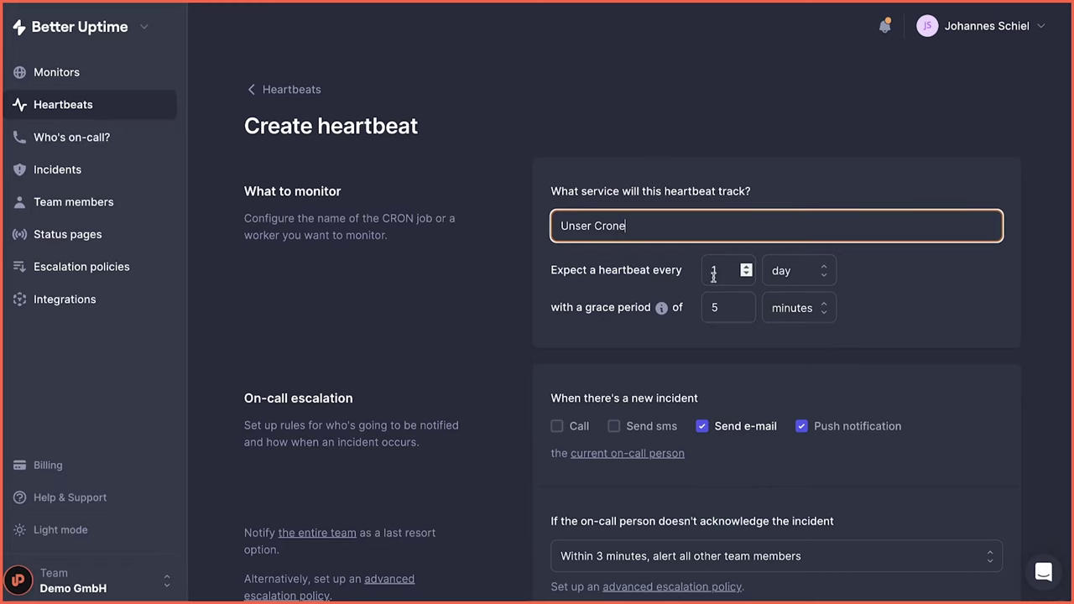
left_click(804, 272)
left_click(783, 255)
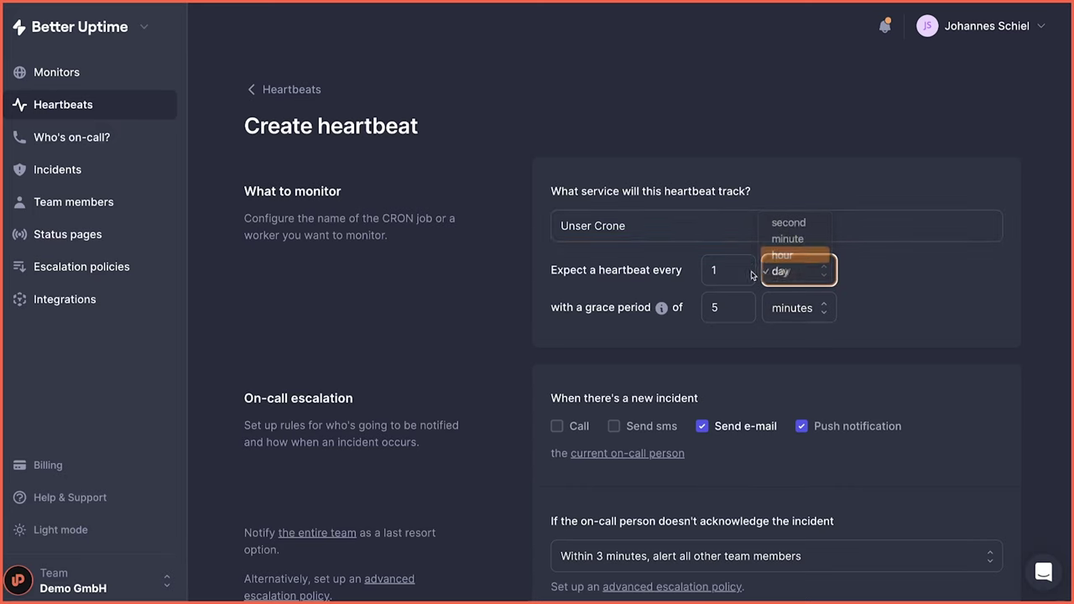
left_click(715, 270)
type("6")
left_click(580, 292)
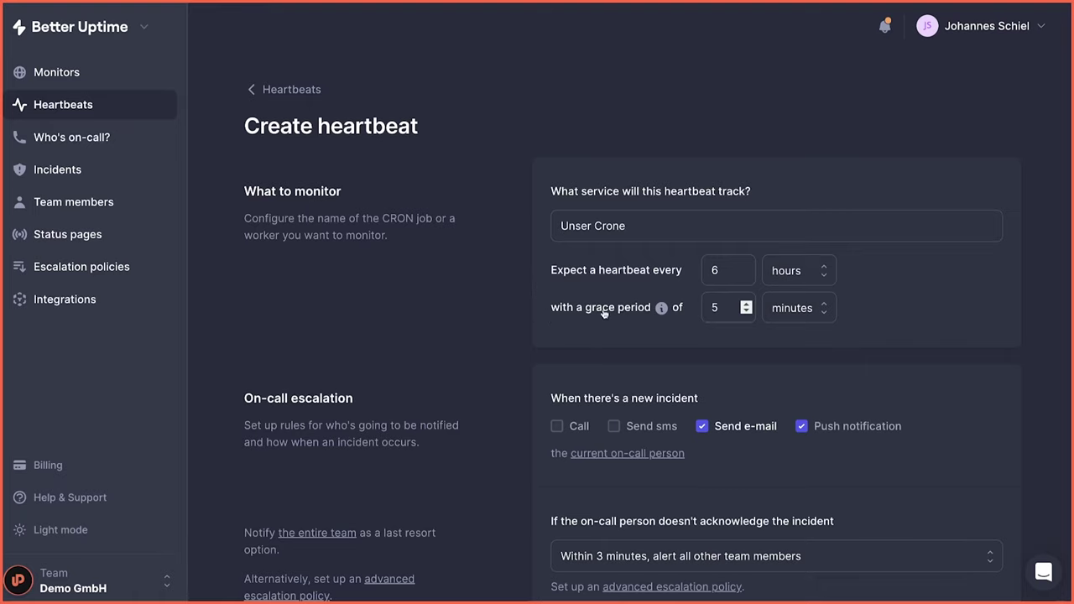
- Set the heartbeat's grace period to 15 minutes
left_click(715, 308)
type("15")
left_click(640, 343)
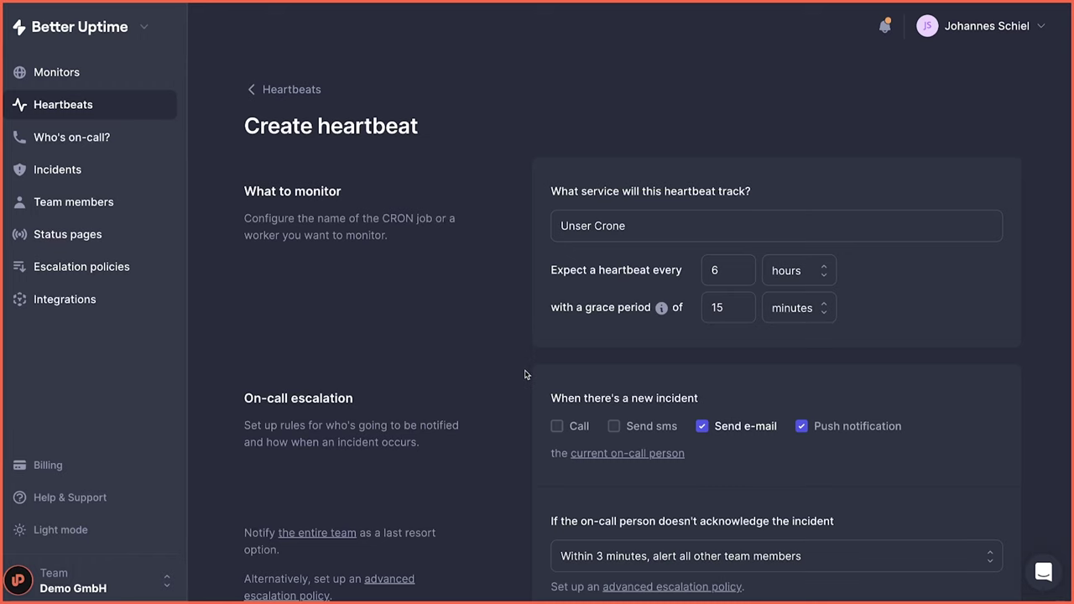
- Create the heartbeat with the default on-call escalation and copy its request URL
scroll(514, 369, "down", 3)
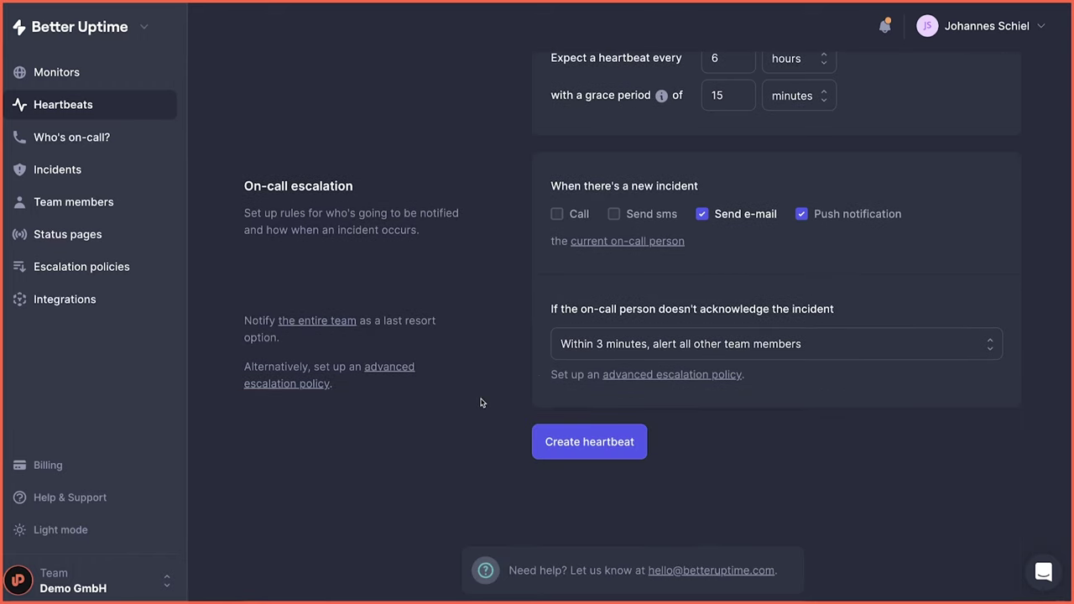
left_click(598, 445)
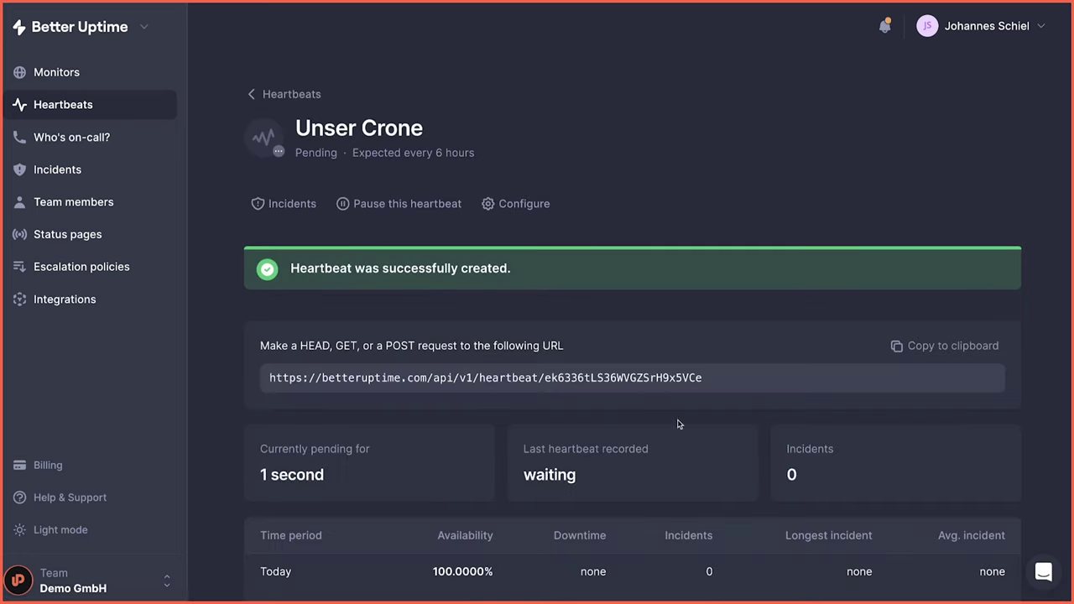
left_click_drag(704, 378, 228, 373)
key("ctrl+c")
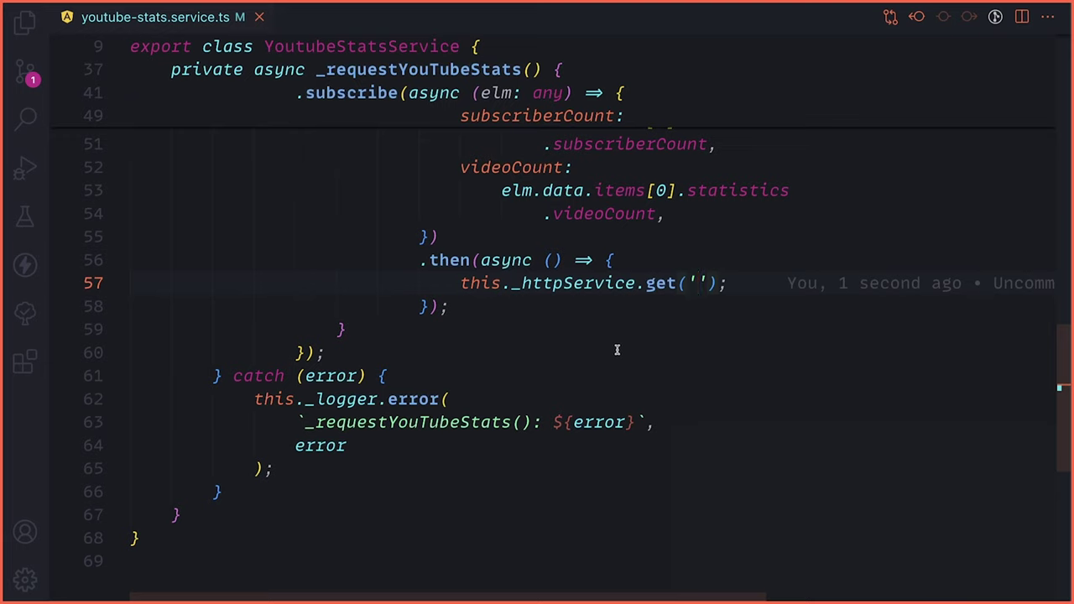
- Switch to the code editor and paste the copied heartbeat URL with its token into the empty _httpService.get call in youtube-stats.service.ts
left_click(702, 308)
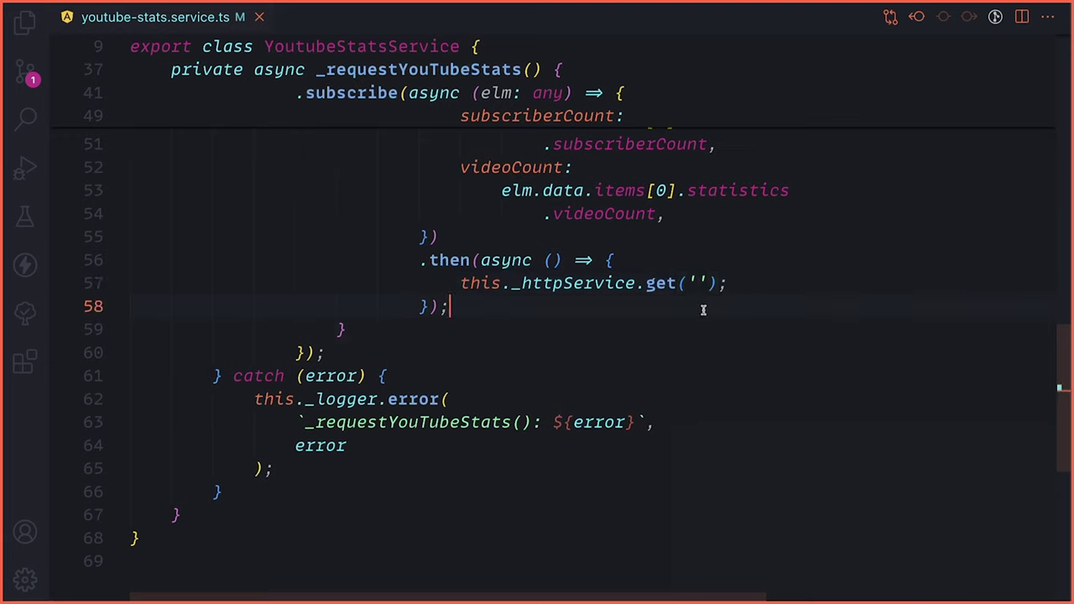
left_click(697, 283)
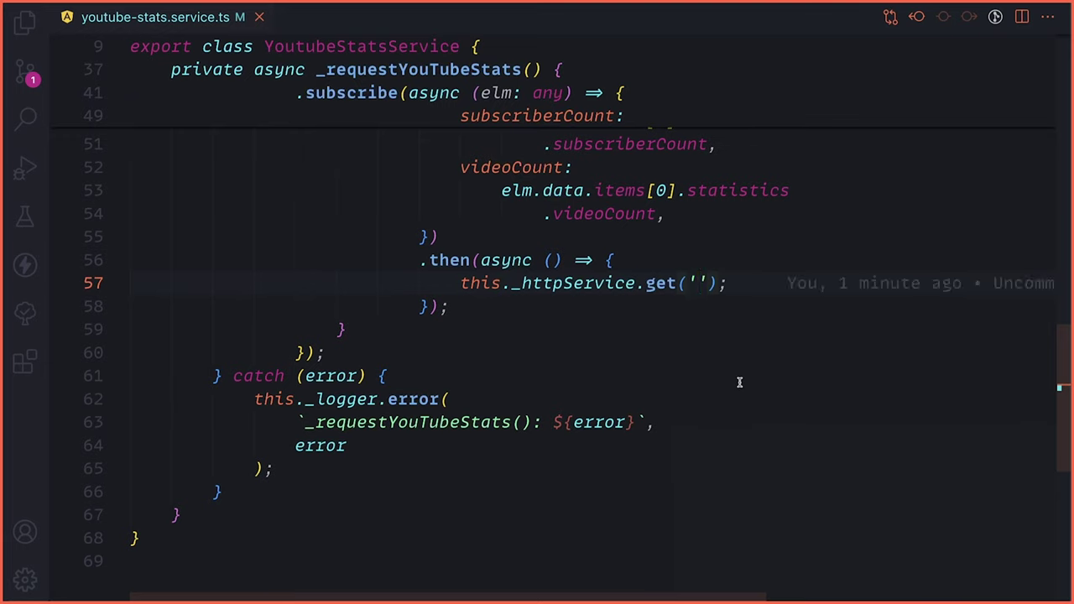
key("ctrl+v")
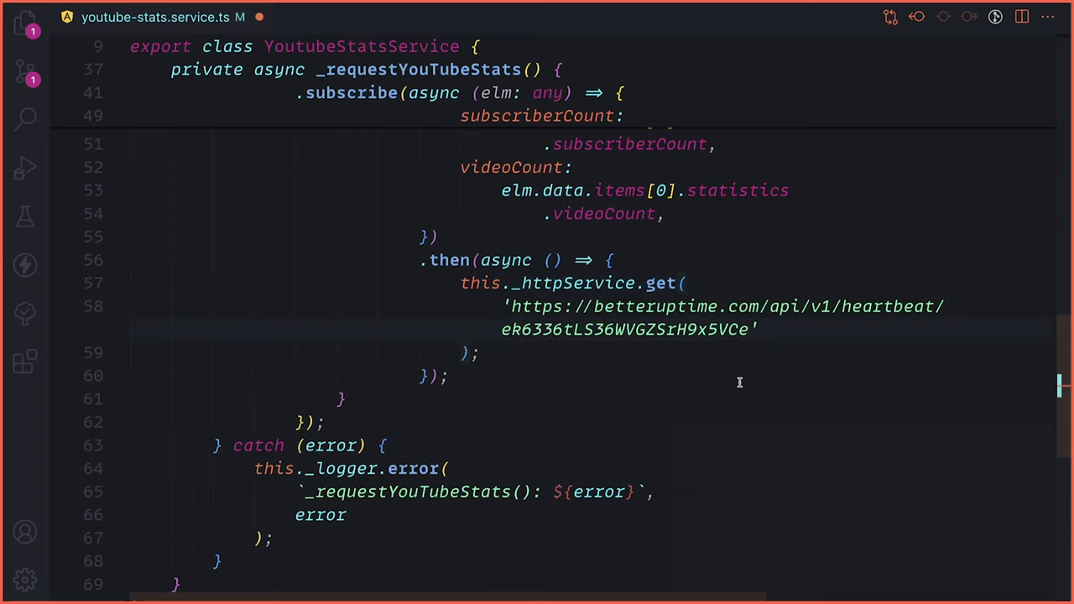
left_click(504, 306)
left_click(461, 283)
left_click(565, 361, "shift")
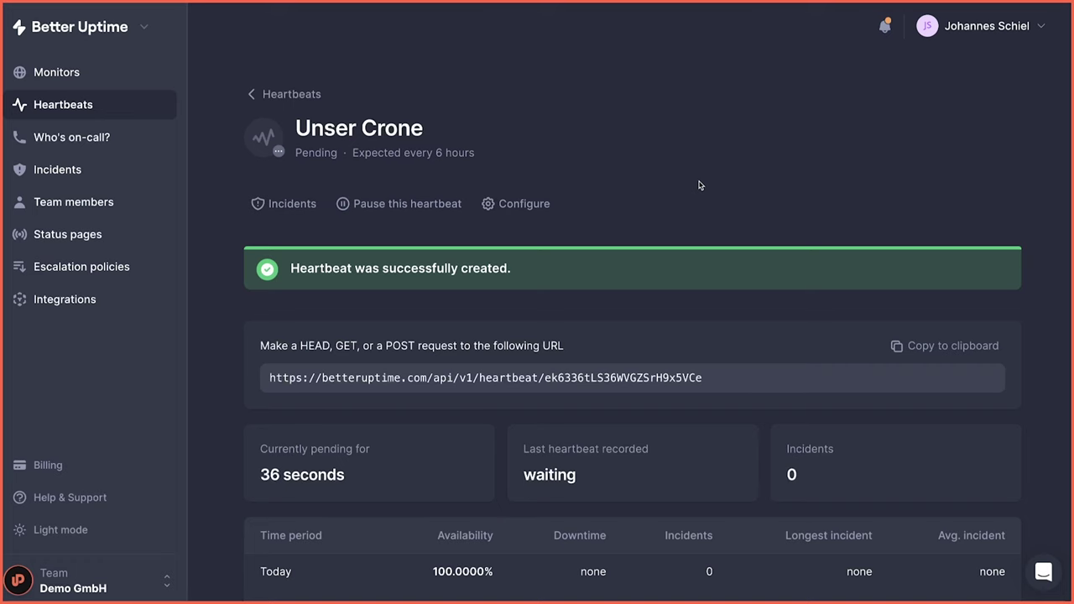
- Examine the Unser Crone heartbeat page: its request URL, status, uptime, last recorded heartbeat and the recorded heartbeats chart
left_click_drag(720, 378, 263, 378)
left_click(424, 324)
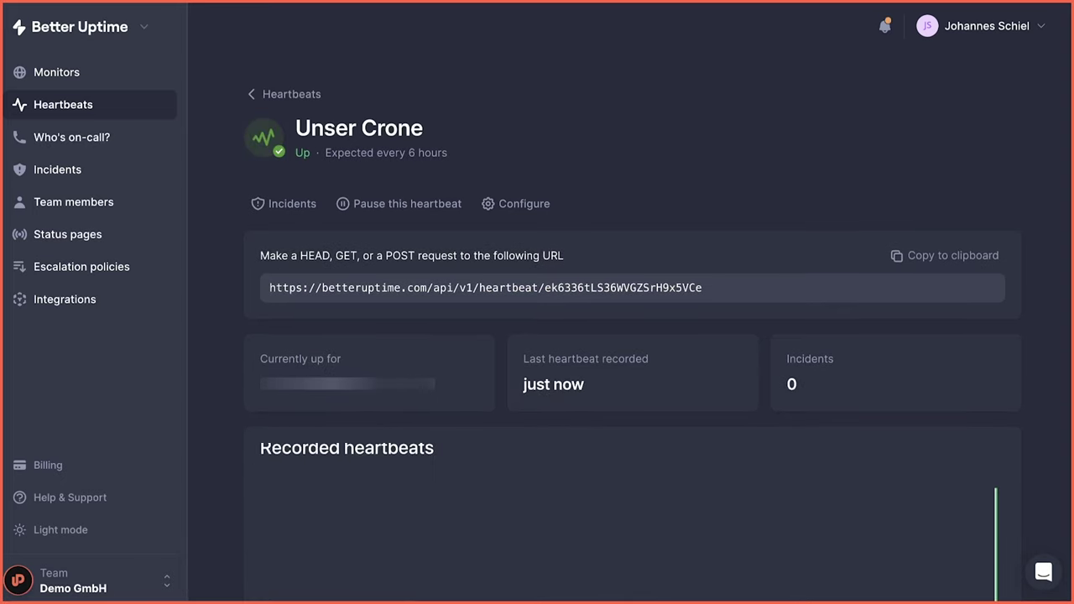
left_click_drag(247, 126, 494, 159)
left_click(593, 231)
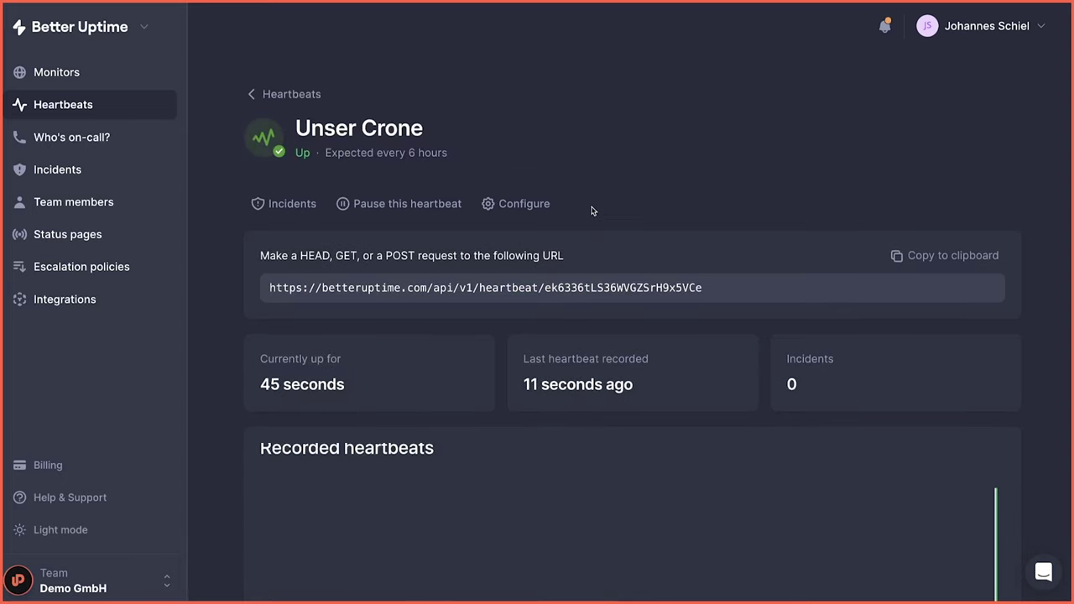
scroll(762, 261, "down", 1)
left_click_drag(246, 275, 398, 314)
left_click(403, 316)
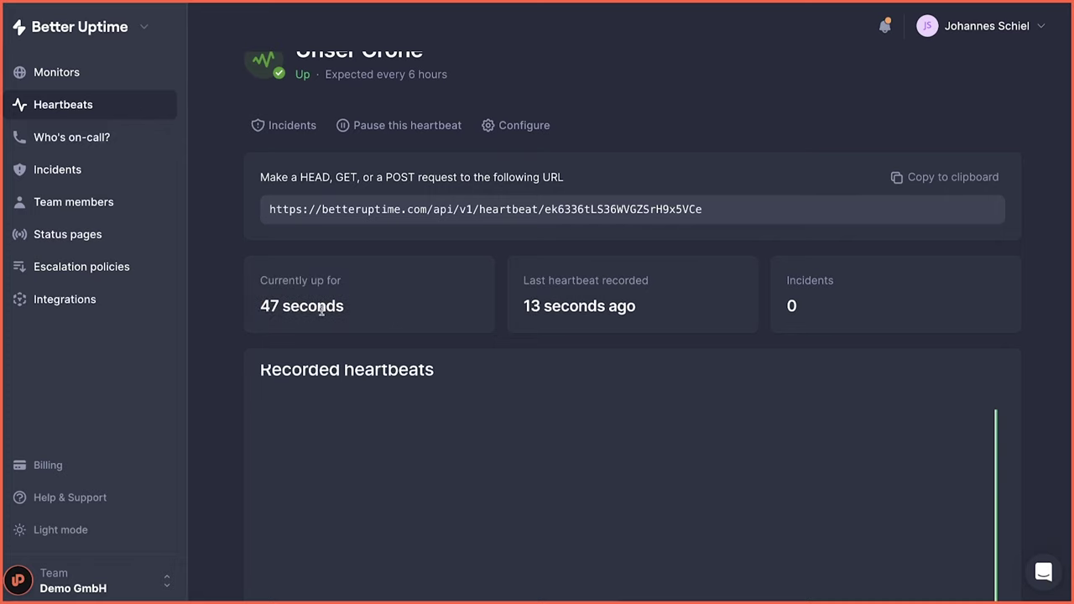
left_click_drag(257, 306, 427, 313)
left_click(427, 314)
scroll(696, 407, "down", 1)
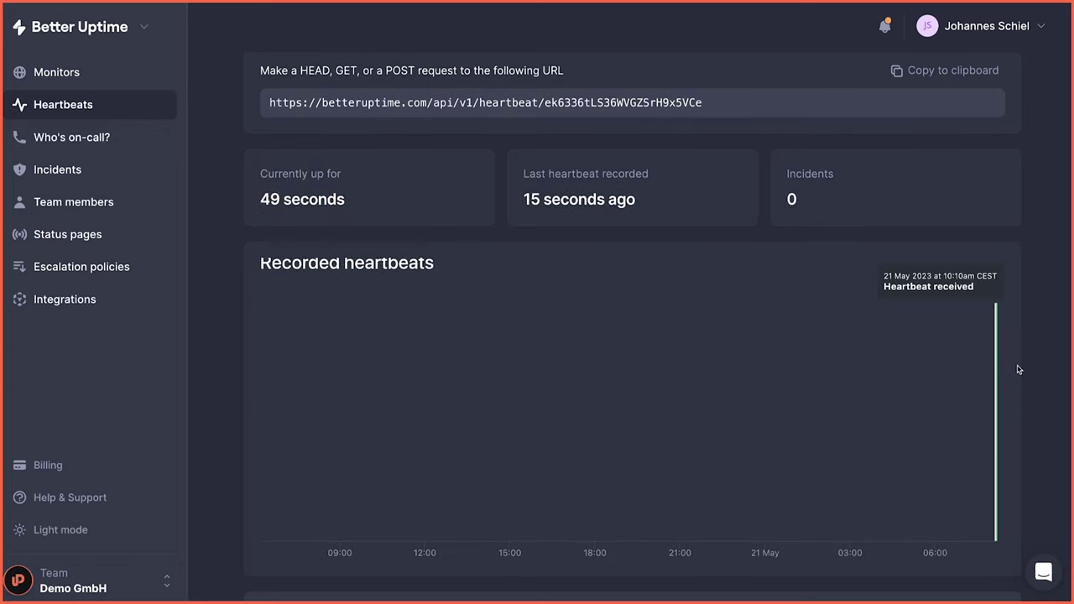
mouse_move(998, 365)
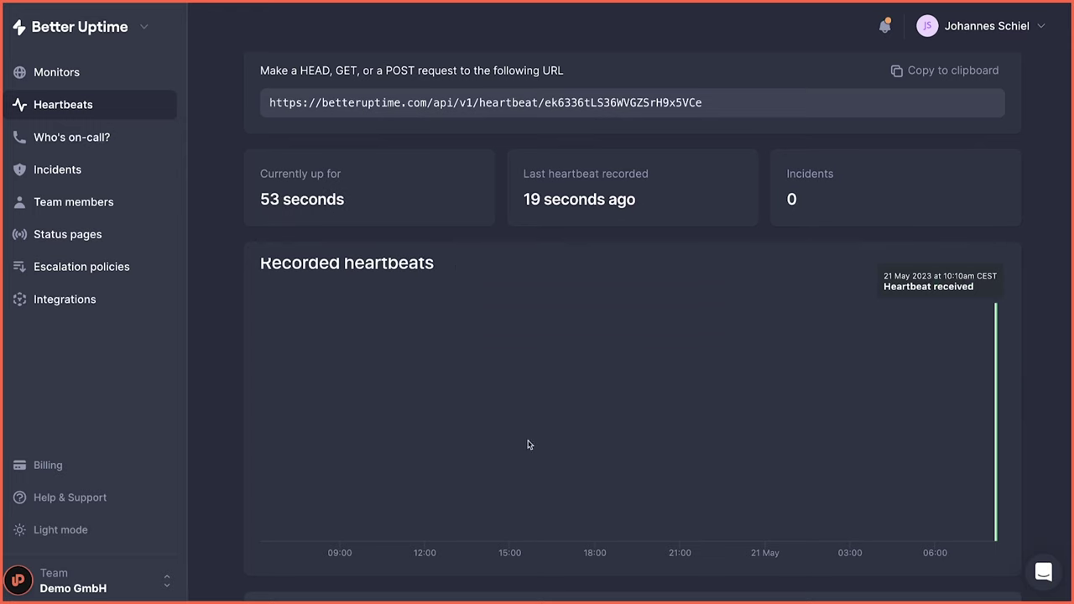
scroll(389, 375, "up", 3)
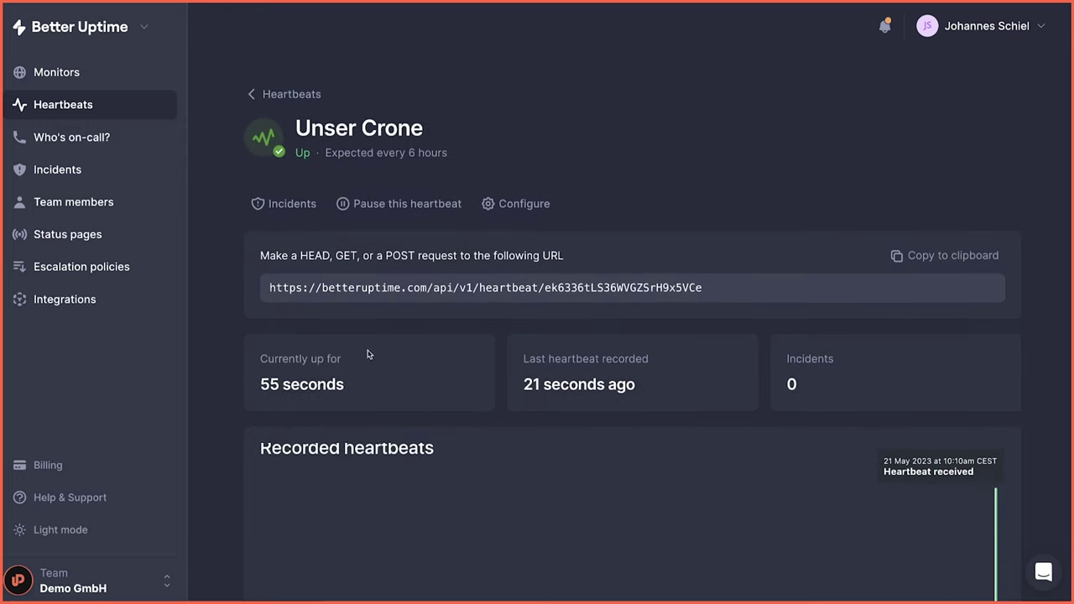
left_click_drag(267, 288, 834, 307)
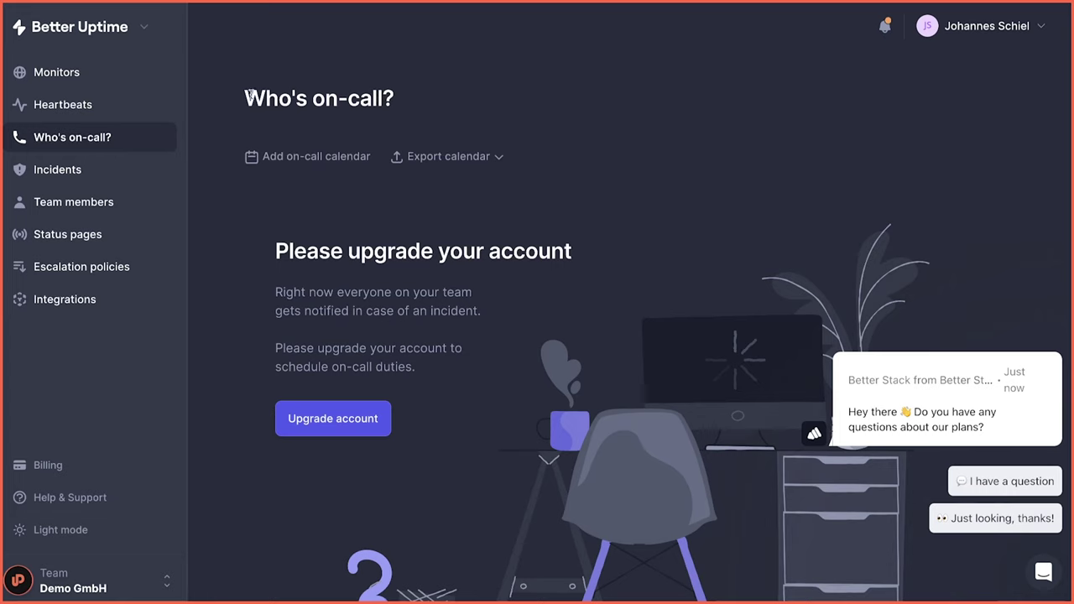
- View the on-call page and try to create a first escalation policy
left_click_drag(251, 94, 472, 93)
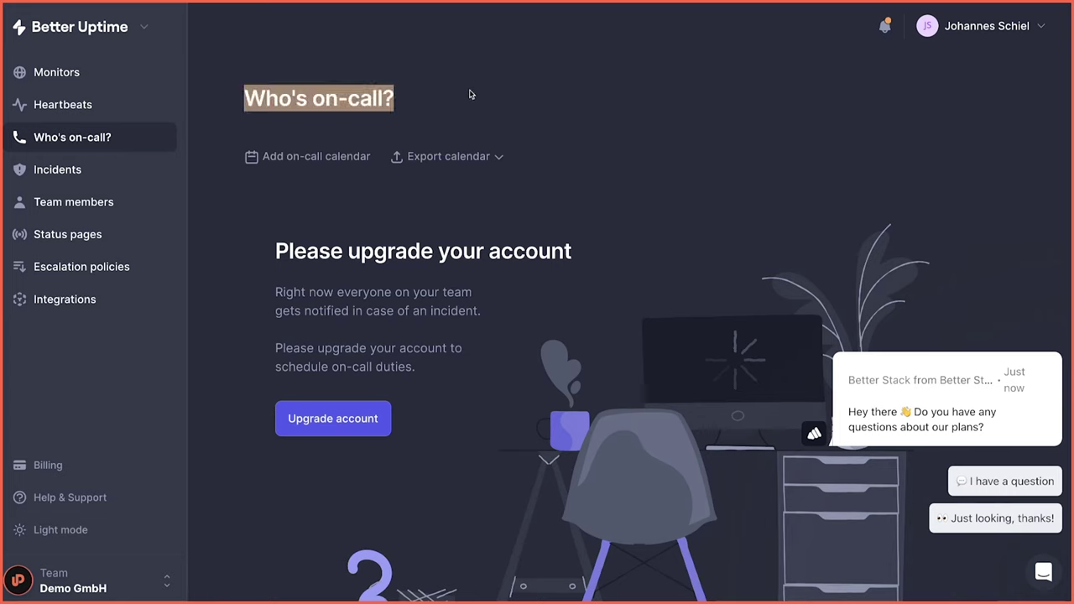
left_click(362, 286)
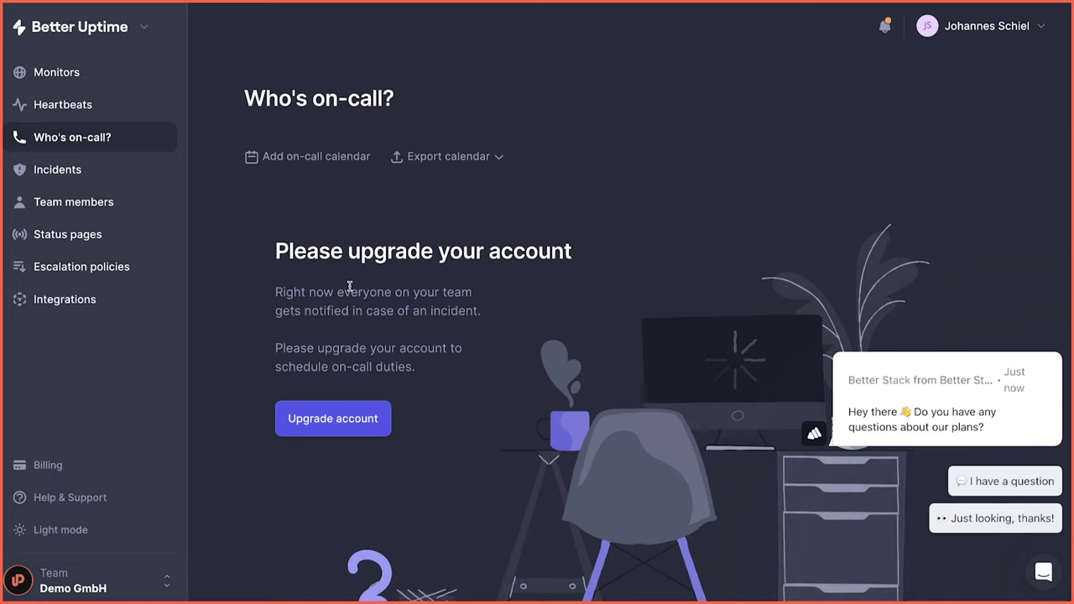
left_click(82, 267)
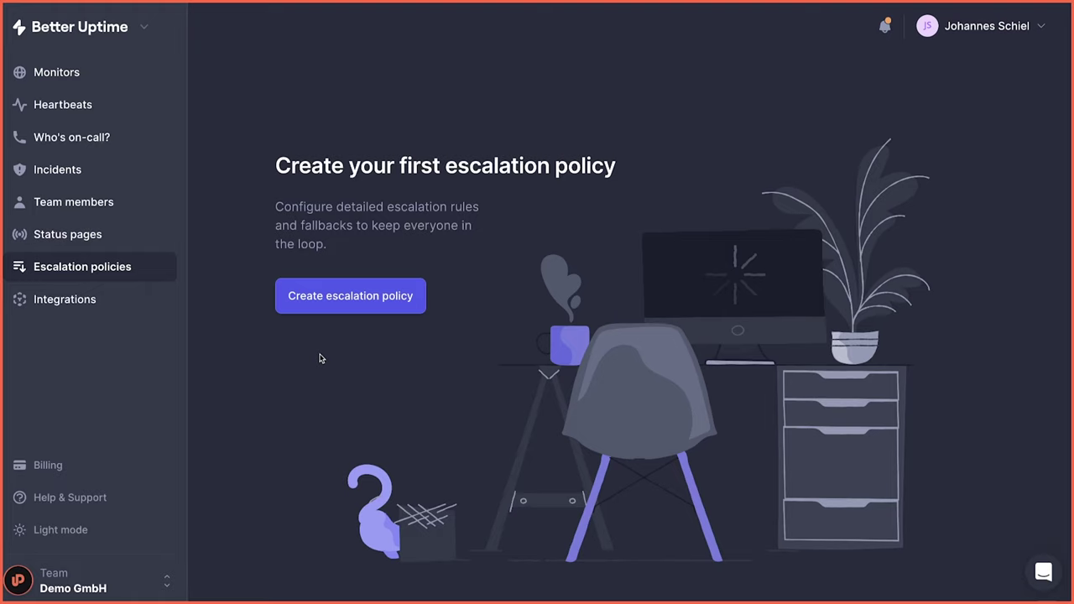
left_click(347, 307)
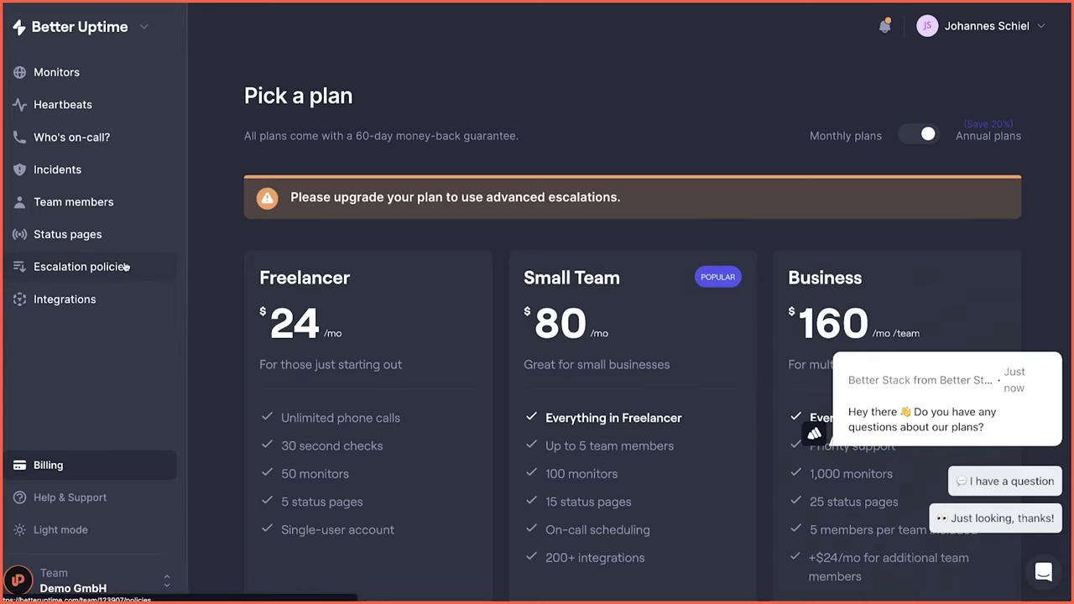
- Open the unleashed-design.de incident and examine its checked URL, server response, timeline and possible escalation recipients
left_click(80, 181)
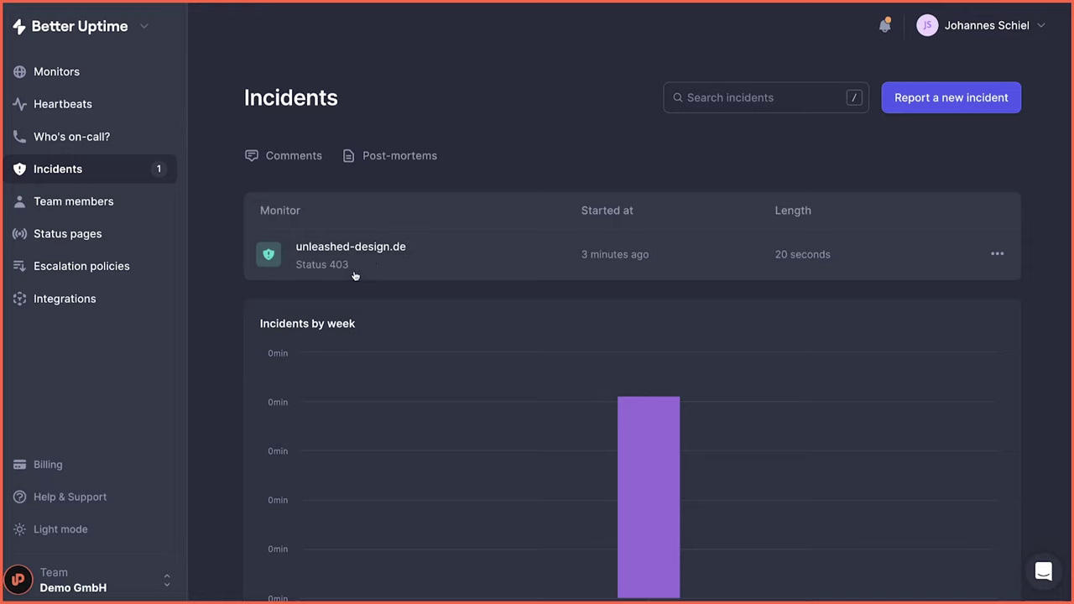
left_click(445, 296)
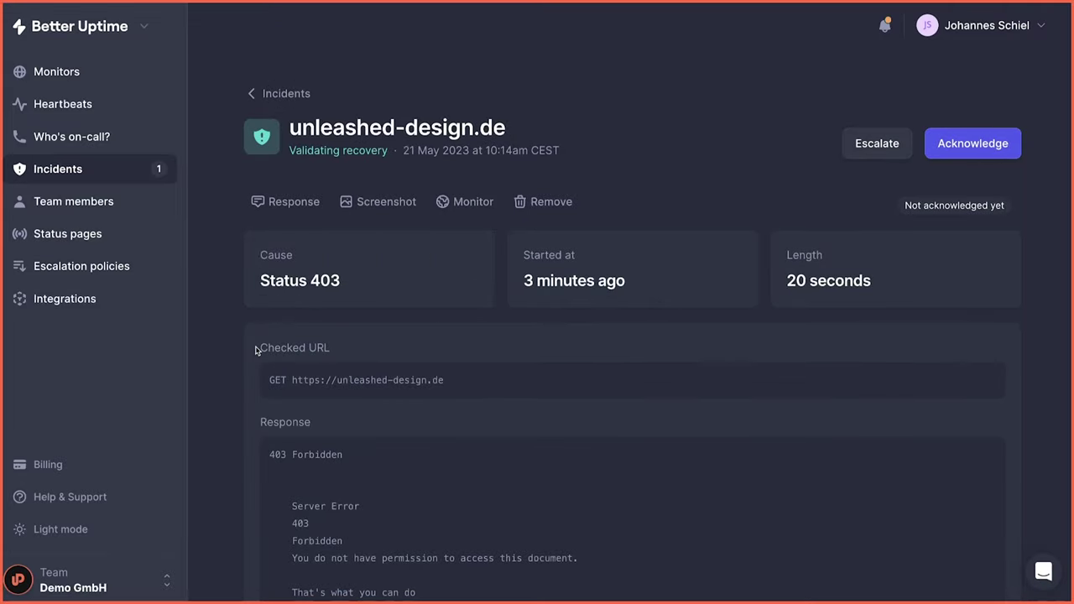
left_click_drag(255, 348, 522, 424)
left_click(503, 441)
scroll(487, 445, "down", 1)
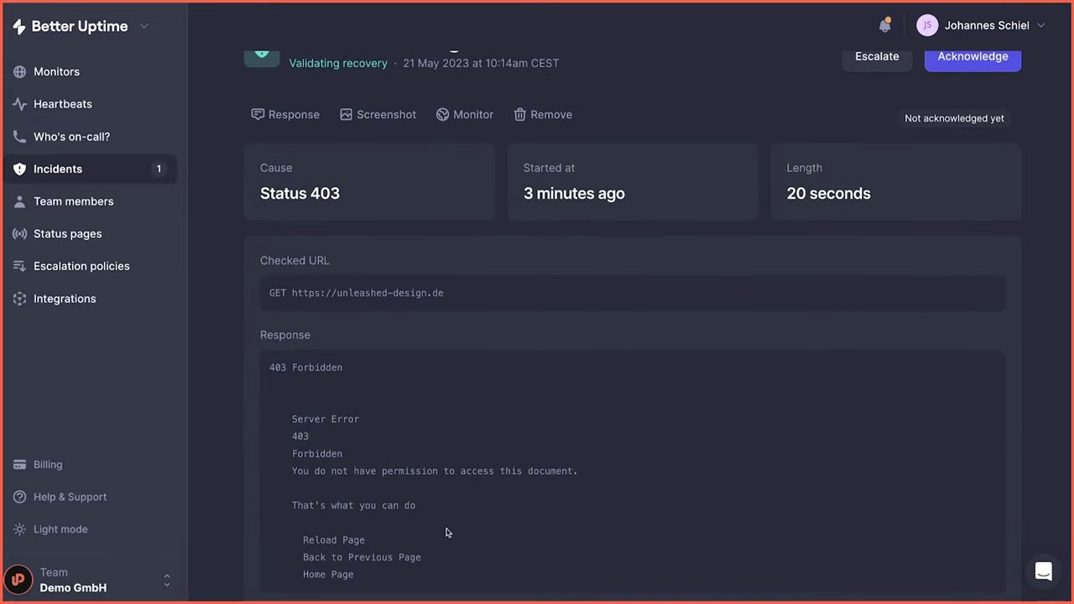
scroll(559, 467, "down", 5)
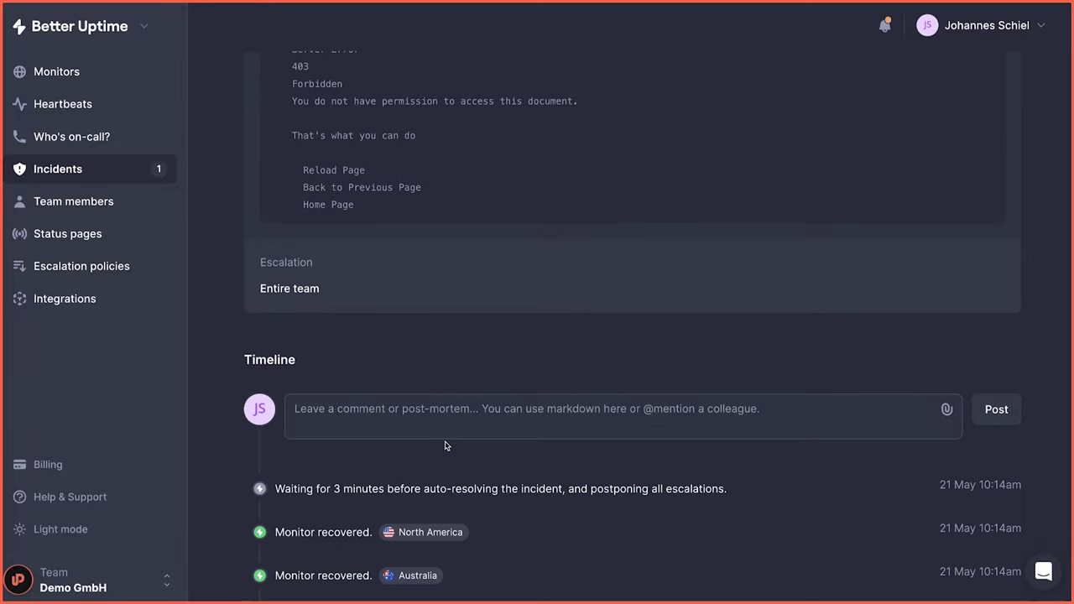
scroll(445, 446, "up", 6)
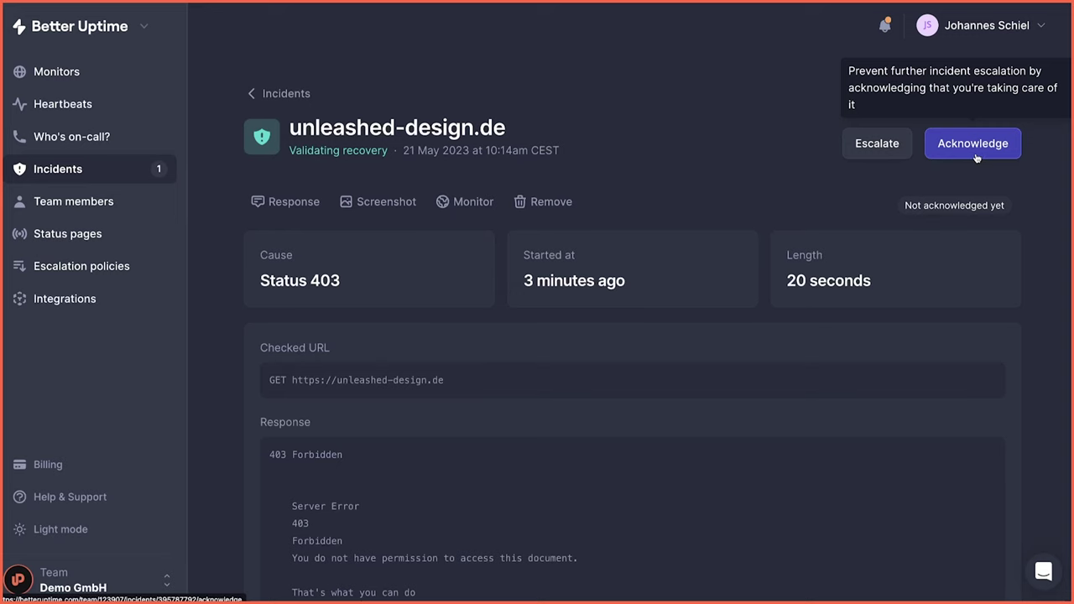
left_click(879, 147)
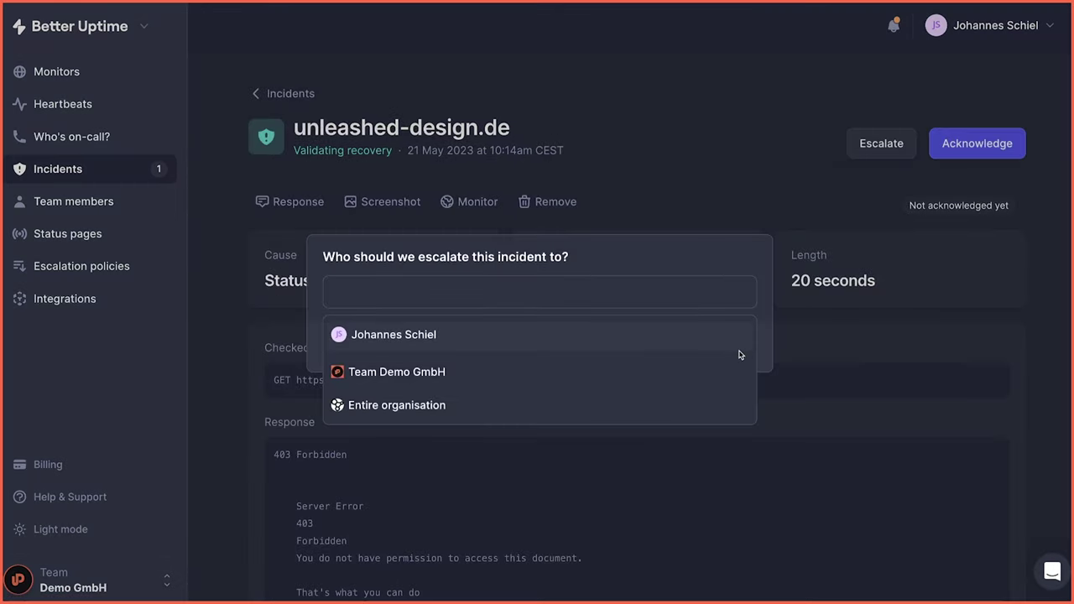
left_click(719, 199)
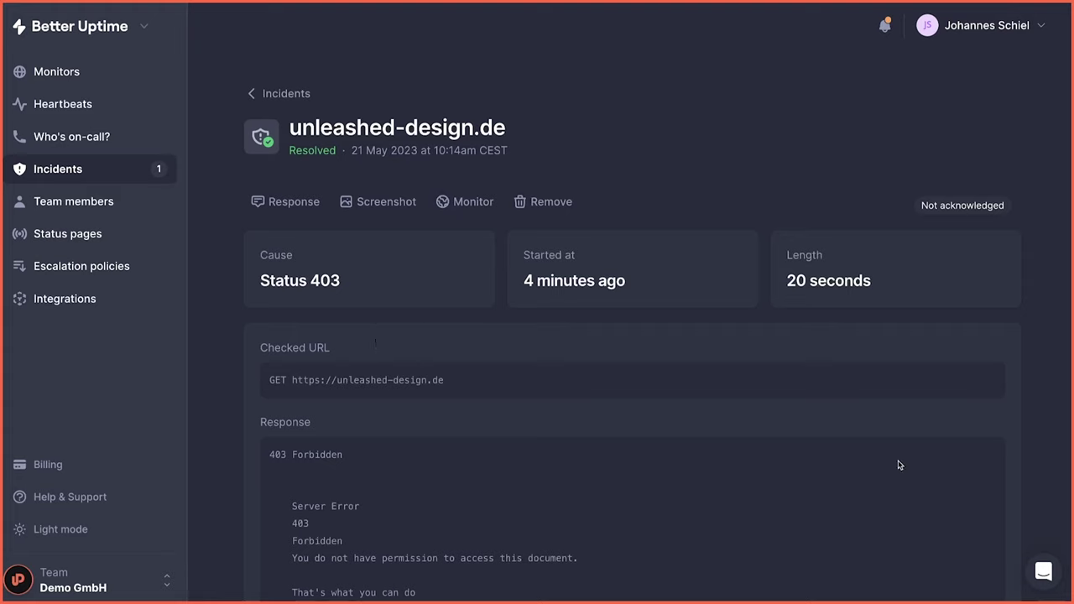
- Start creating a status page and review its basic information, links, personalization and custom domain settings
left_click(81, 239)
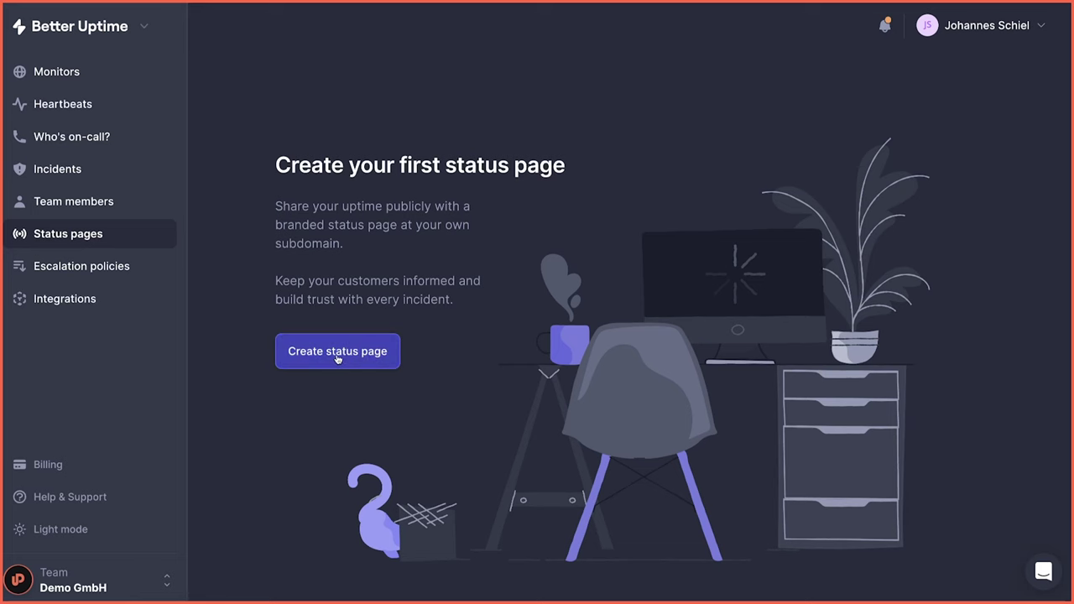
left_click(335, 358)
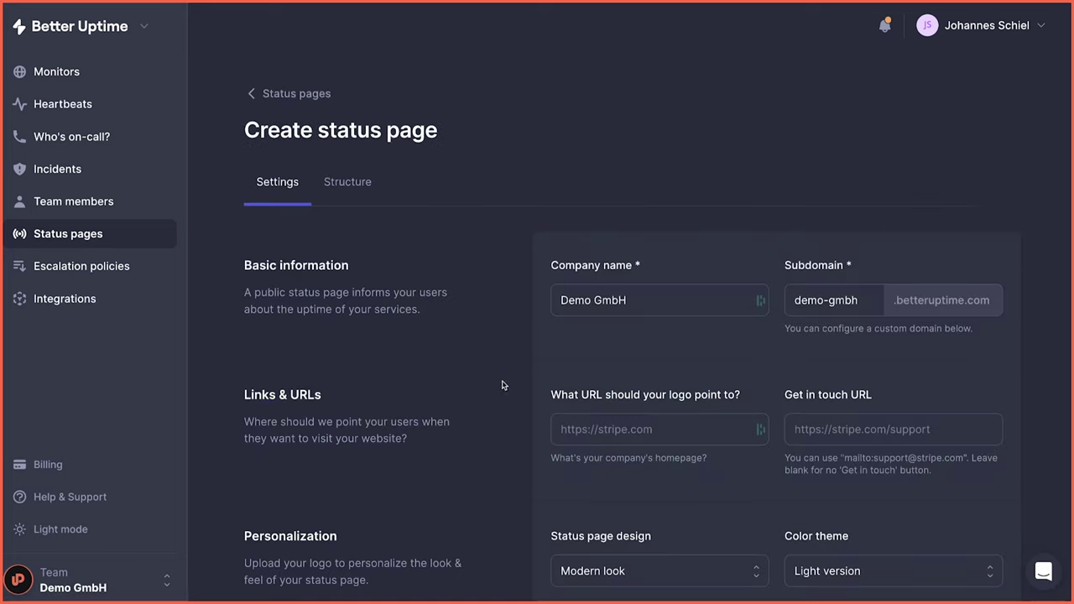
scroll(391, 437, "down", 3)
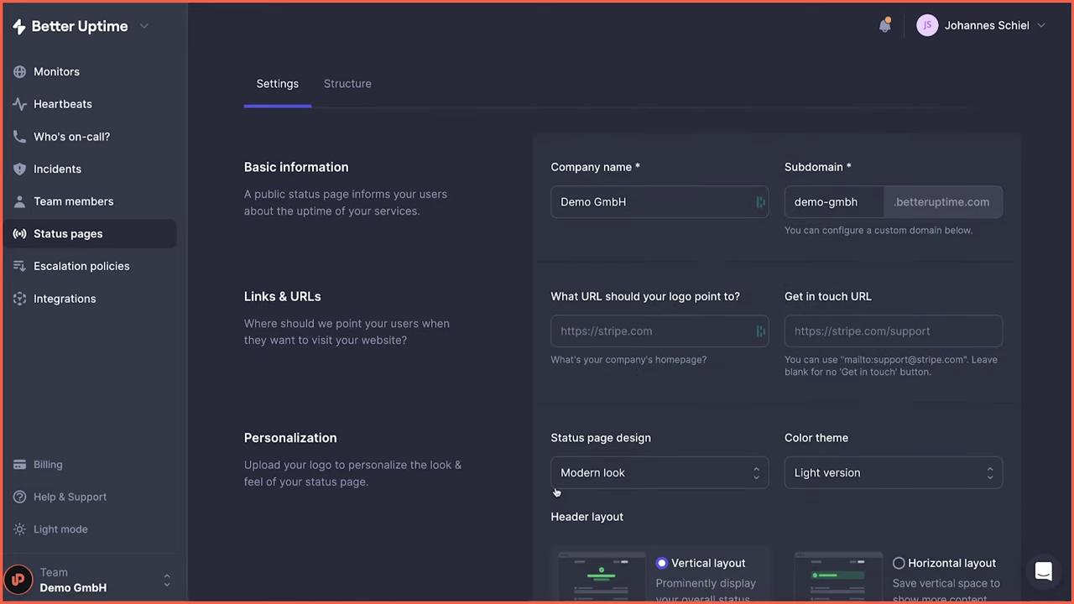
scroll(554, 493, "down", 1)
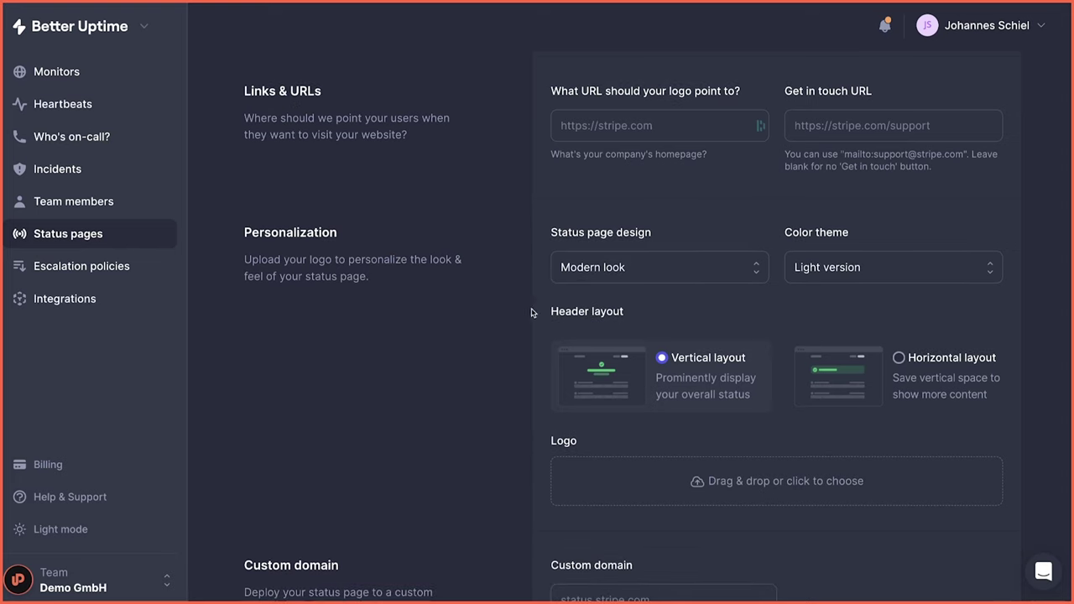
scroll(420, 334, "down", 1)
scroll(496, 451, "down", 3)
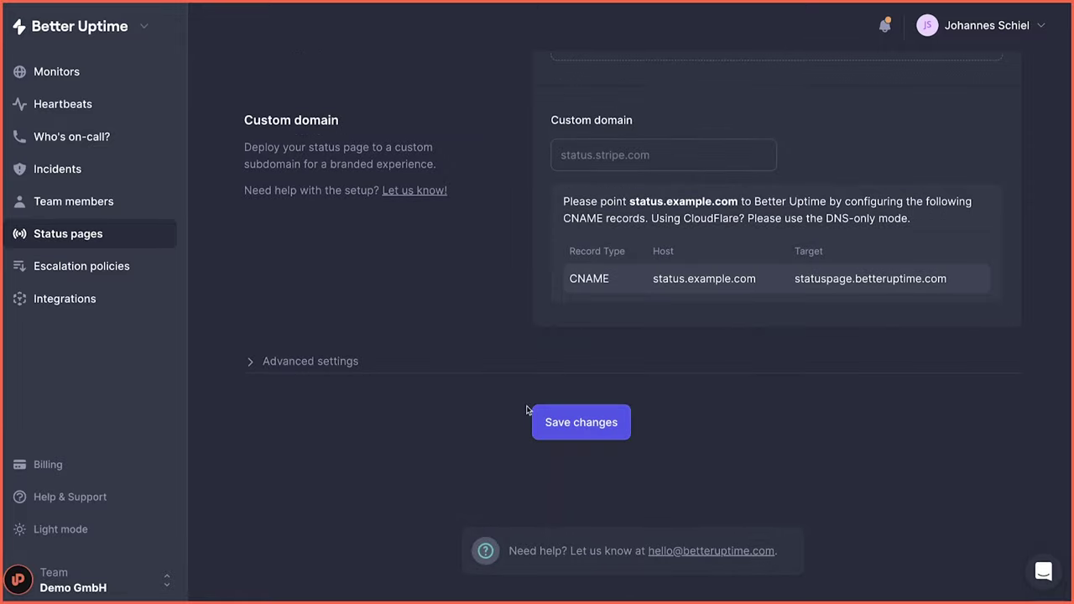
- Set the status page's custom domain to status.mustergmbh.de, check its CNAME record and expand the advanced settings
left_click(612, 155)
type("status")
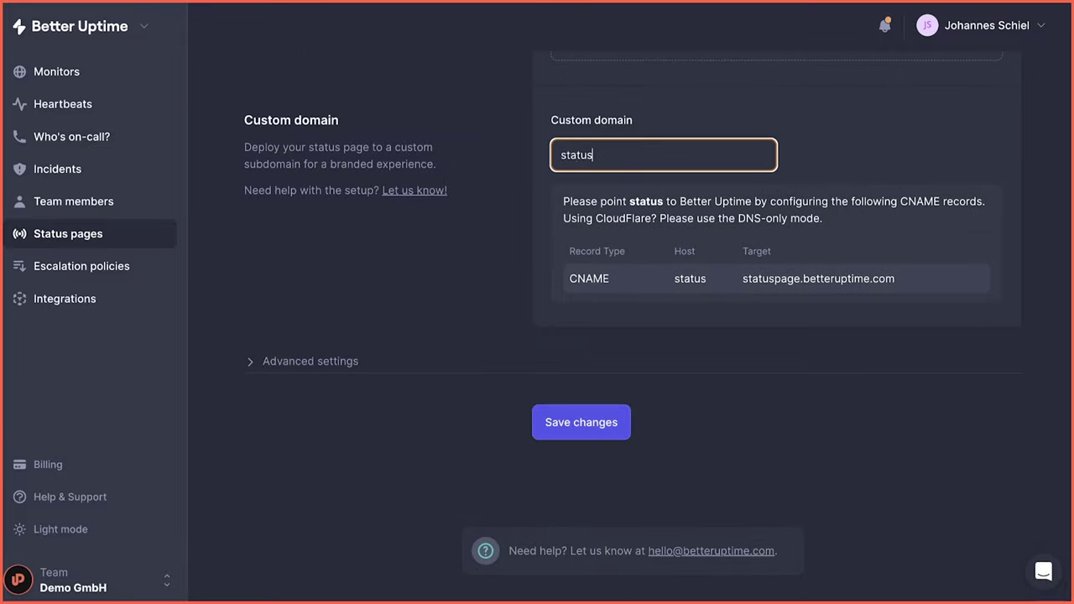
type(".mustergm")
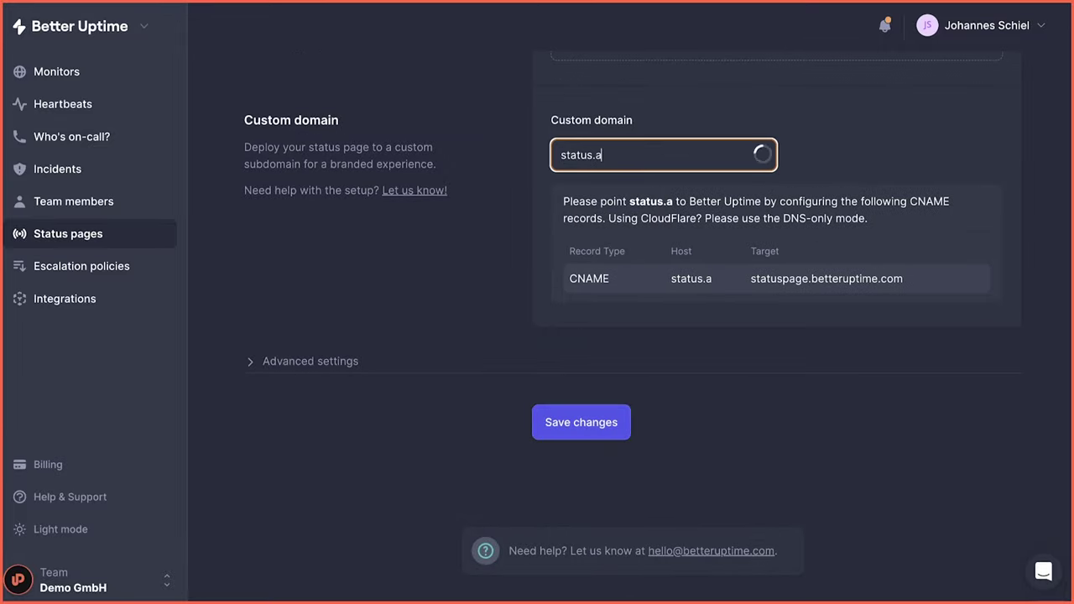
type("bh.de")
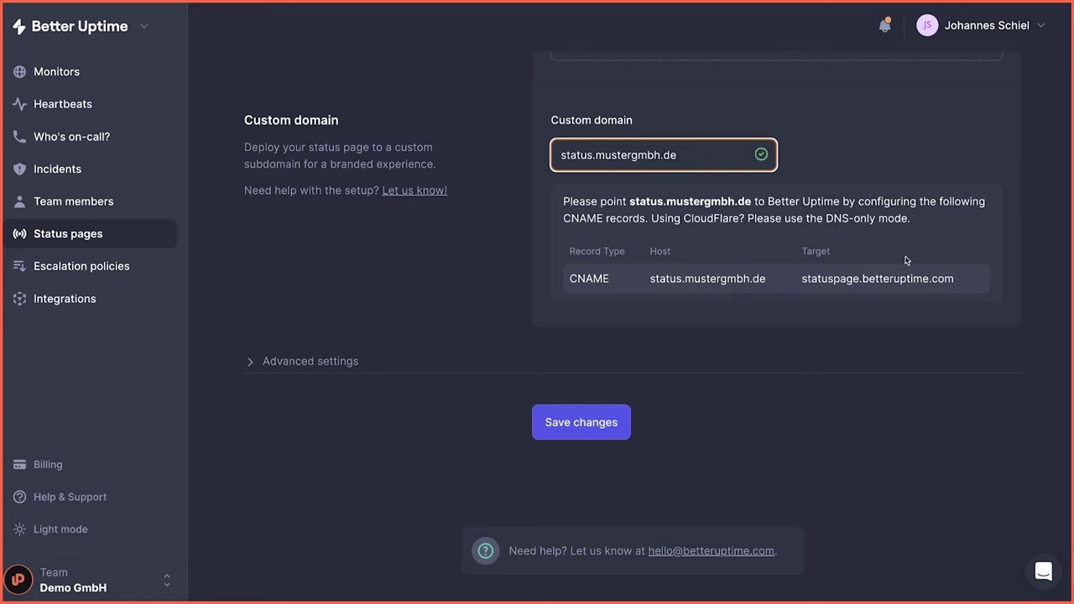
left_click_drag(976, 284, 549, 276)
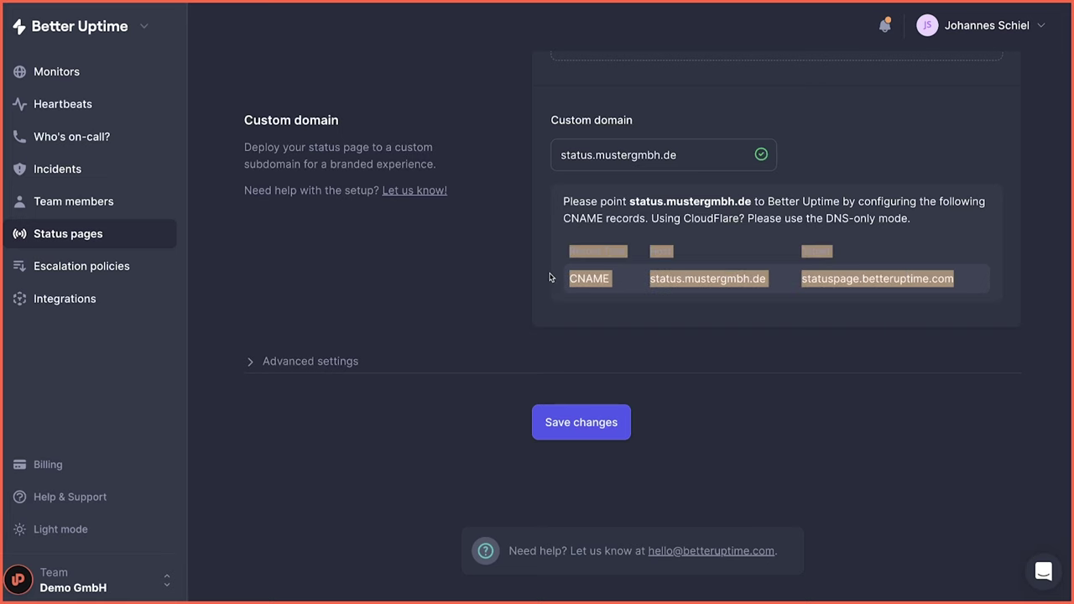
left_click(594, 369)
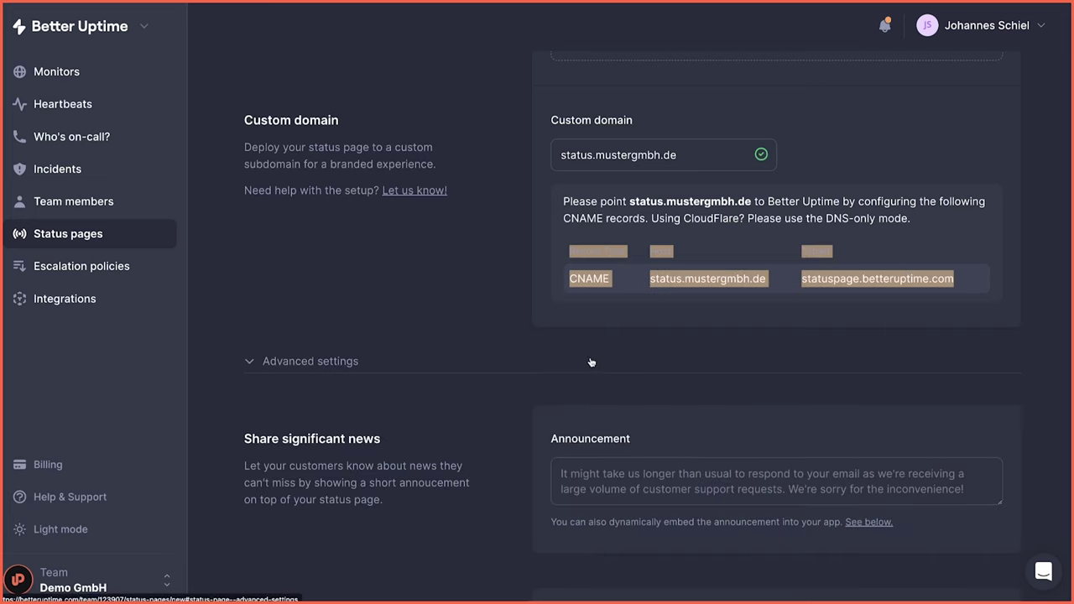
- Examine the status page's advanced settings, including announcement, custom CSS, analytics, navigation links, status history, subscriptions, automatic reports and the embedded announcement
left_click(585, 352)
scroll(405, 521, "down", 1)
scroll(324, 350, "down", 3)
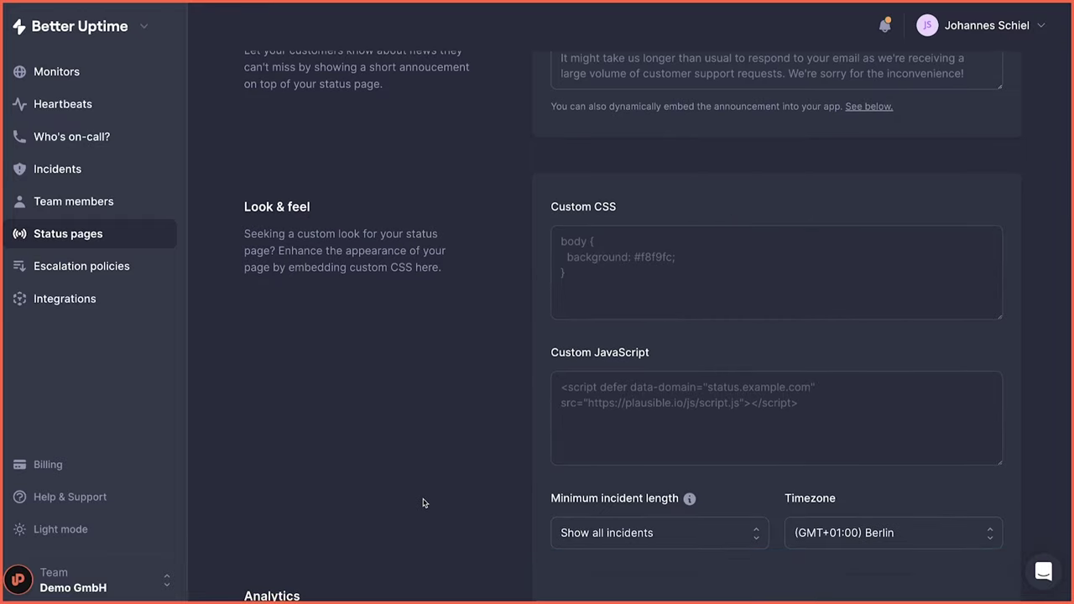
scroll(425, 501, "down", 5)
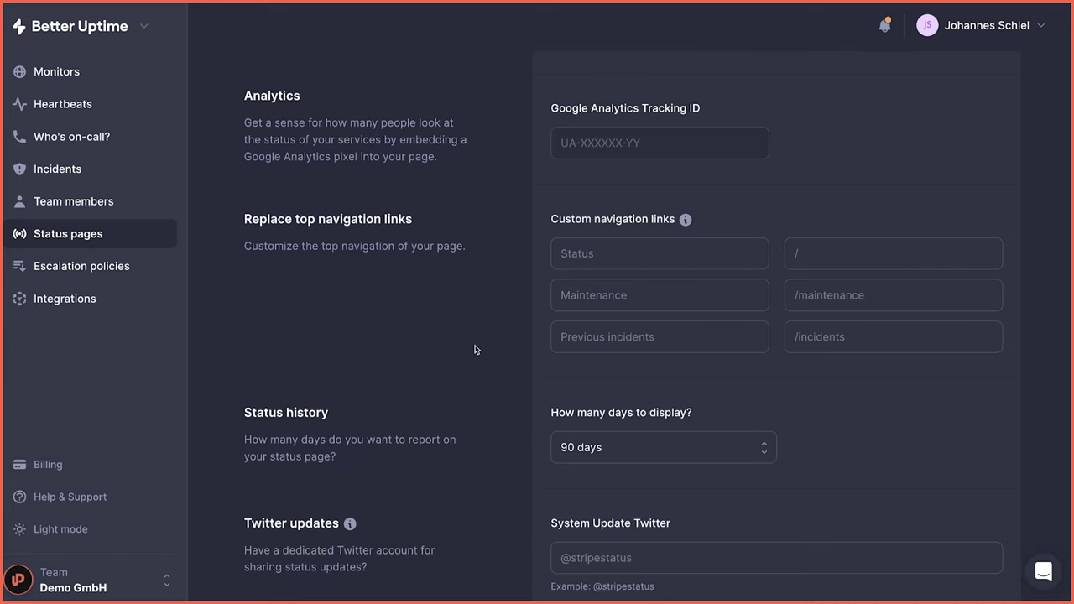
scroll(473, 365, "down", 2)
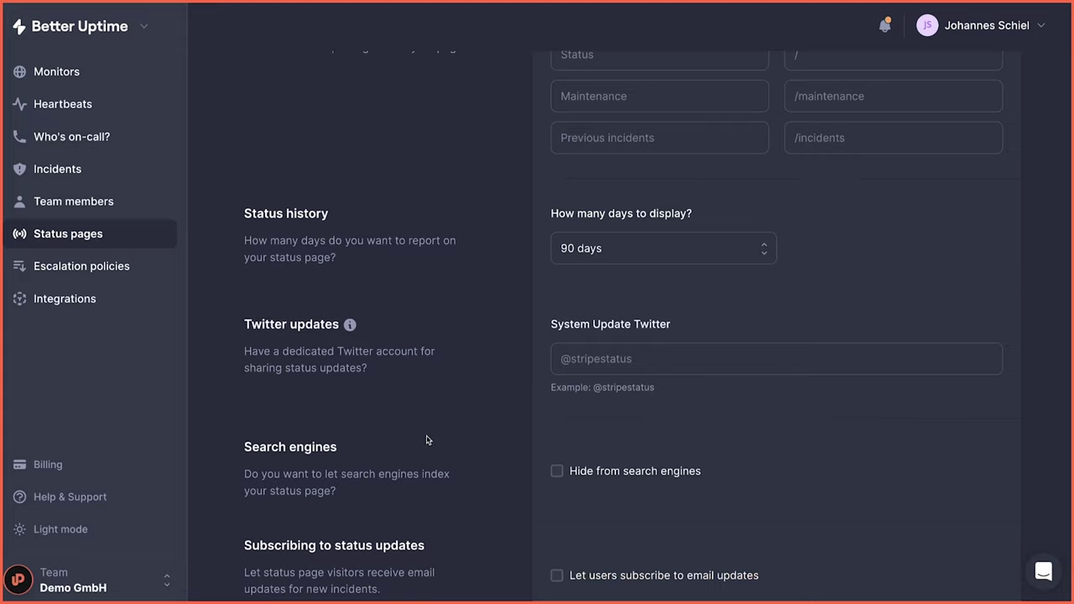
scroll(424, 438, "down", 2)
scroll(423, 438, "down", 2)
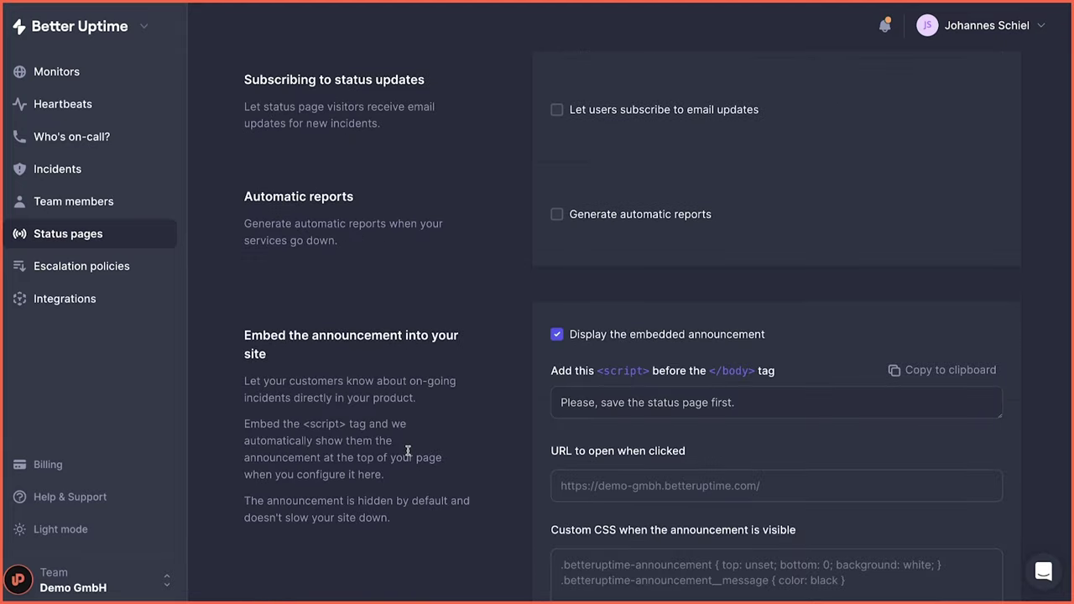
scroll(408, 449, "down", 6)
scroll(408, 454, "up", 15)
scroll(403, 478, "down", 20)
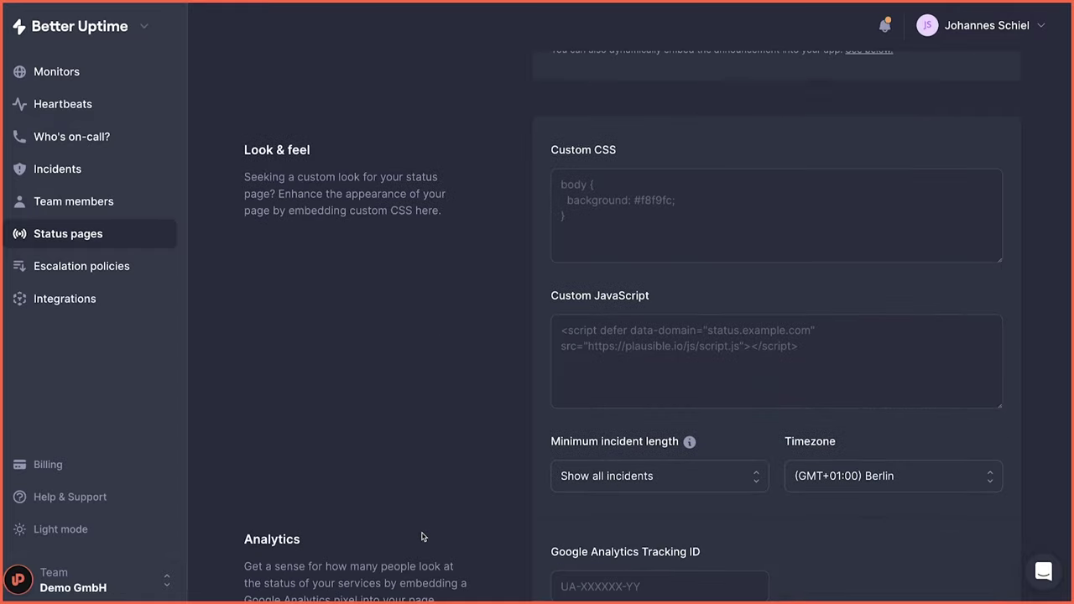
- Save the new status page and check the status.mustergmbh.de domain in its heading
left_click(579, 423)
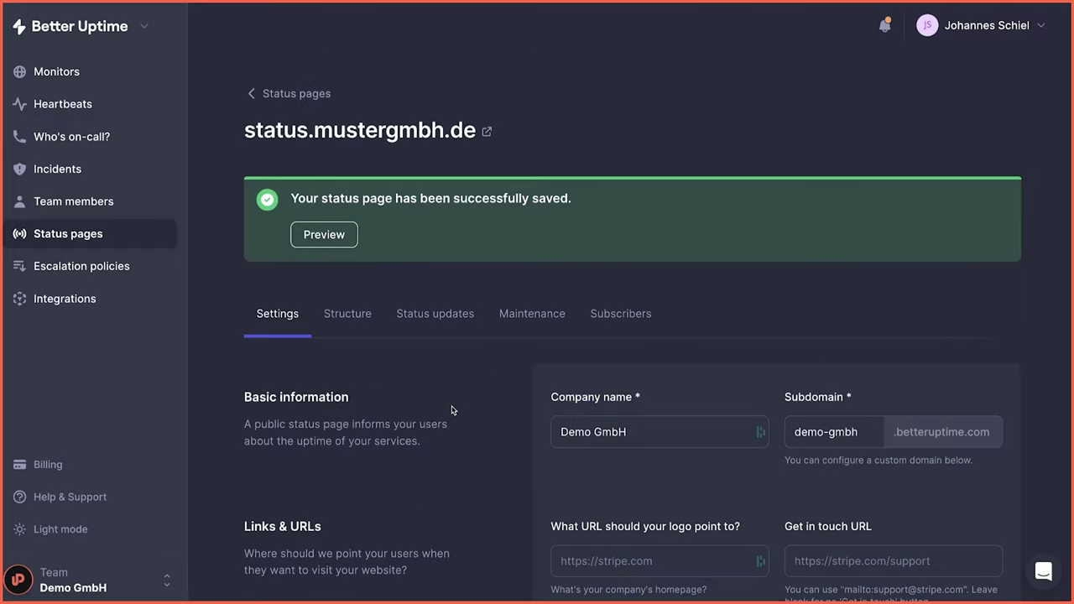
left_click_drag(244, 129, 477, 130)
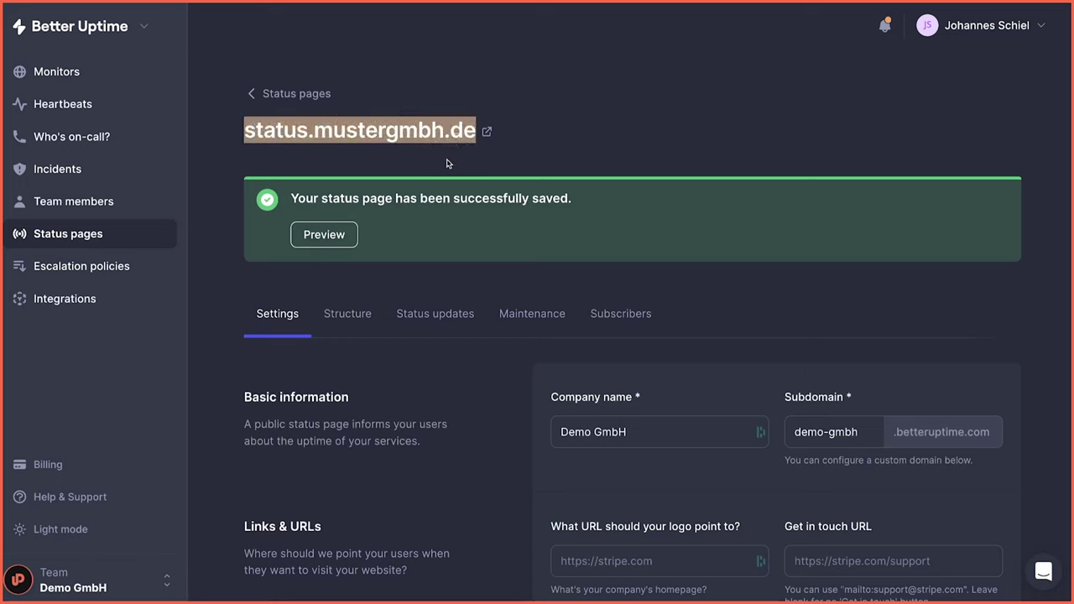
double_click(351, 130)
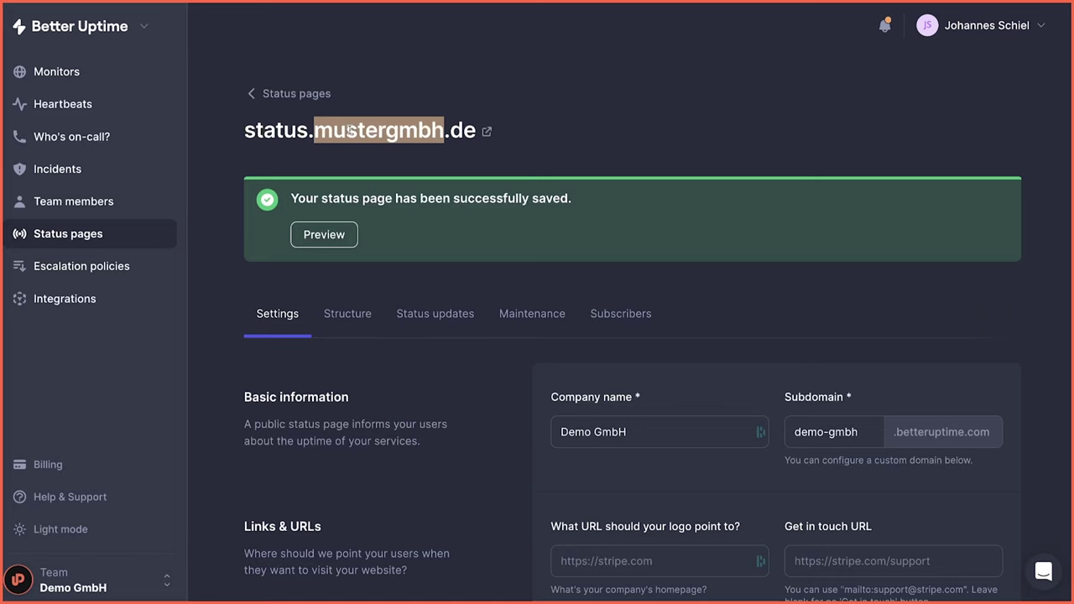
left_click(351, 156)
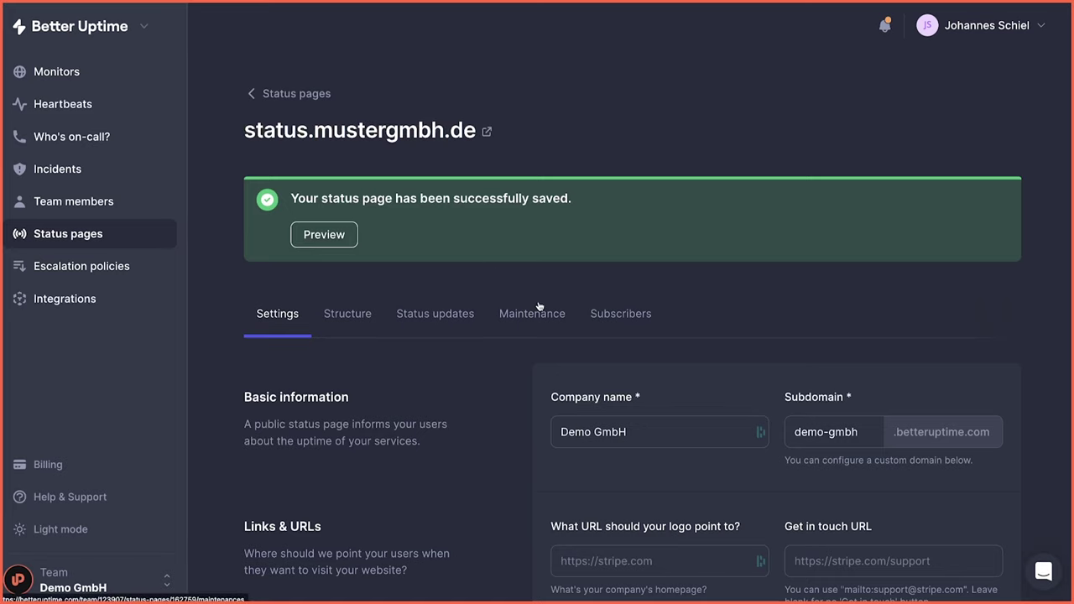
- Rename the first section in the status page's structure to Website
left_click(347, 313)
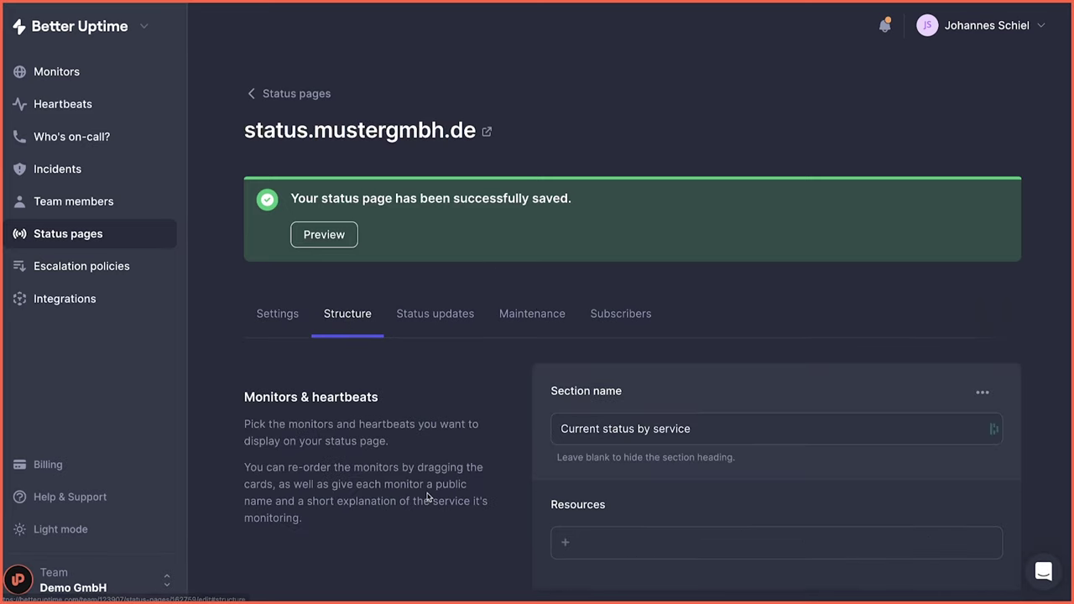
scroll(426, 495, "down", 1)
left_click(633, 329)
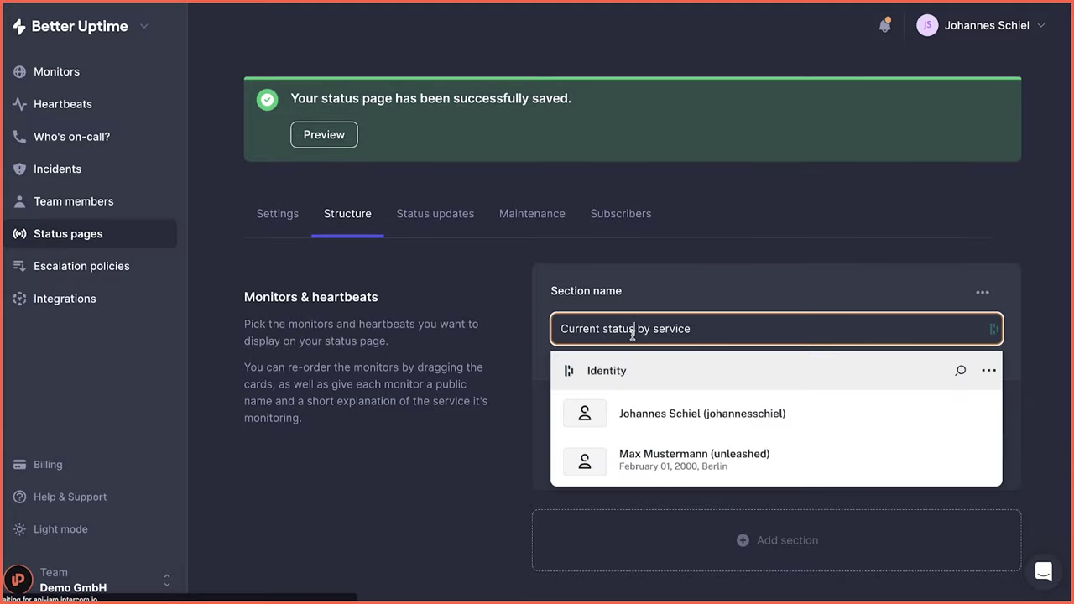
left_click_drag(635, 329, 747, 329)
key("ctrl+a")
type("Website")
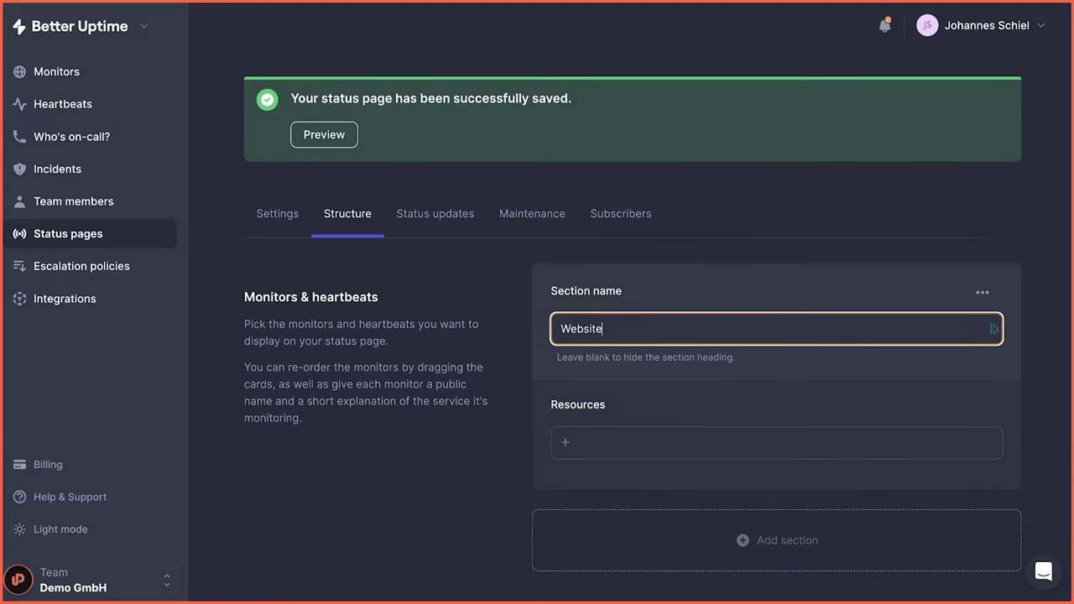
- Add the unleashed-design.de and google.de monitors as resources of the Website section
left_click(594, 446)
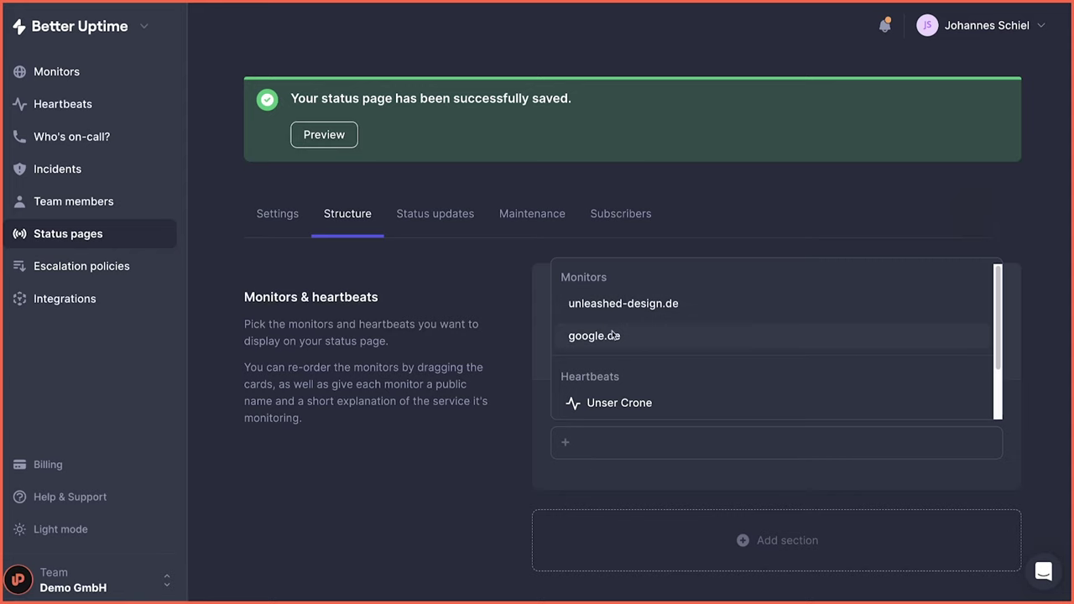
left_click(606, 312)
left_click(583, 445)
left_click(584, 315)
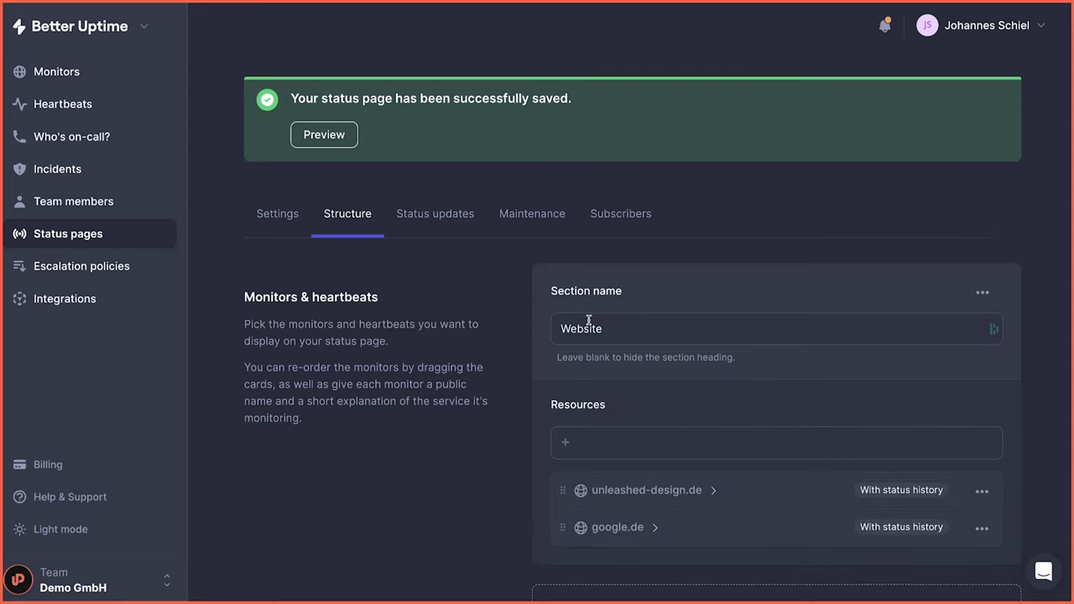
- Add another section below the Website section in the structure and open its options
scroll(441, 501, "down", 3)
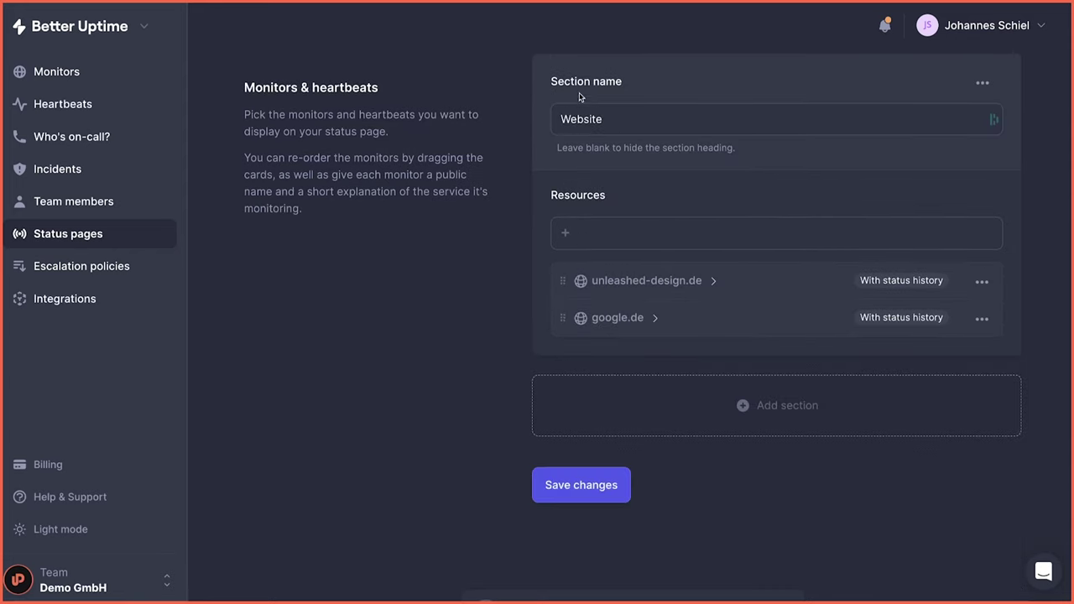
left_click(727, 409)
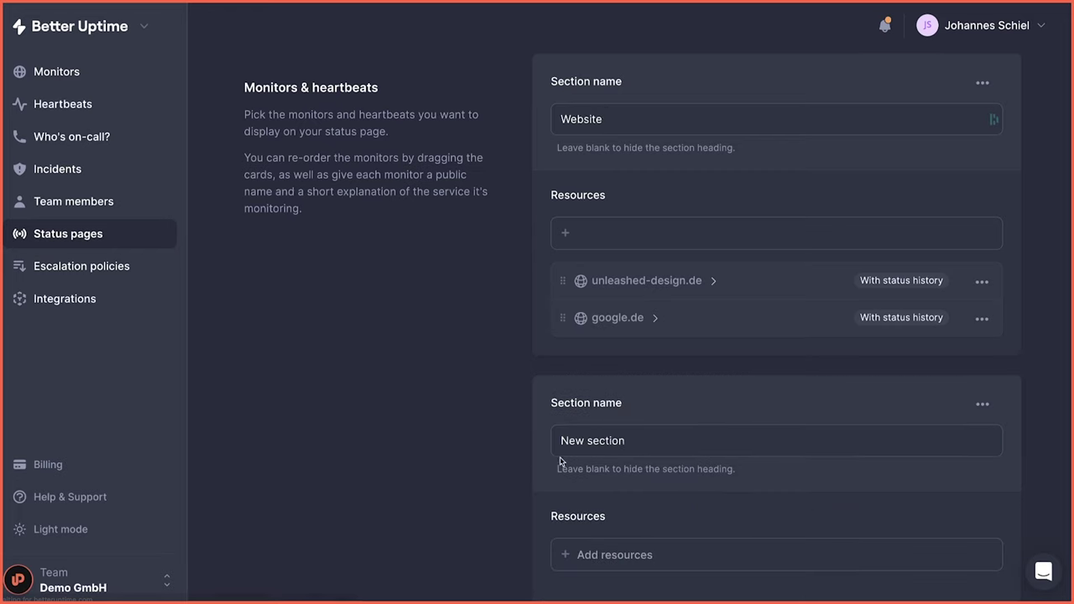
scroll(579, 545, "down", 1)
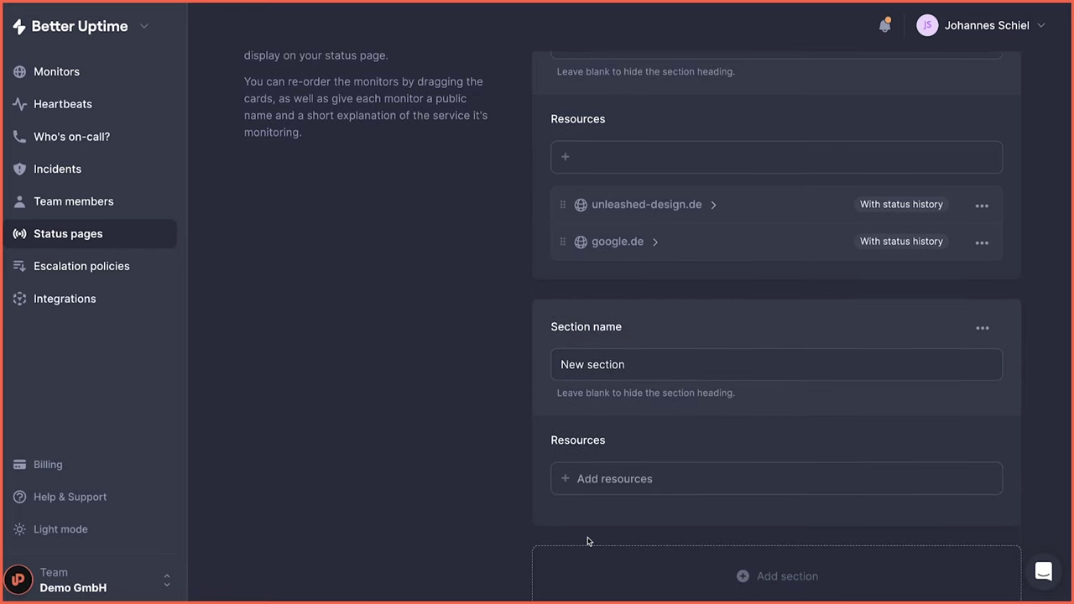
left_click(983, 328)
left_click(902, 358)
left_click(640, 55)
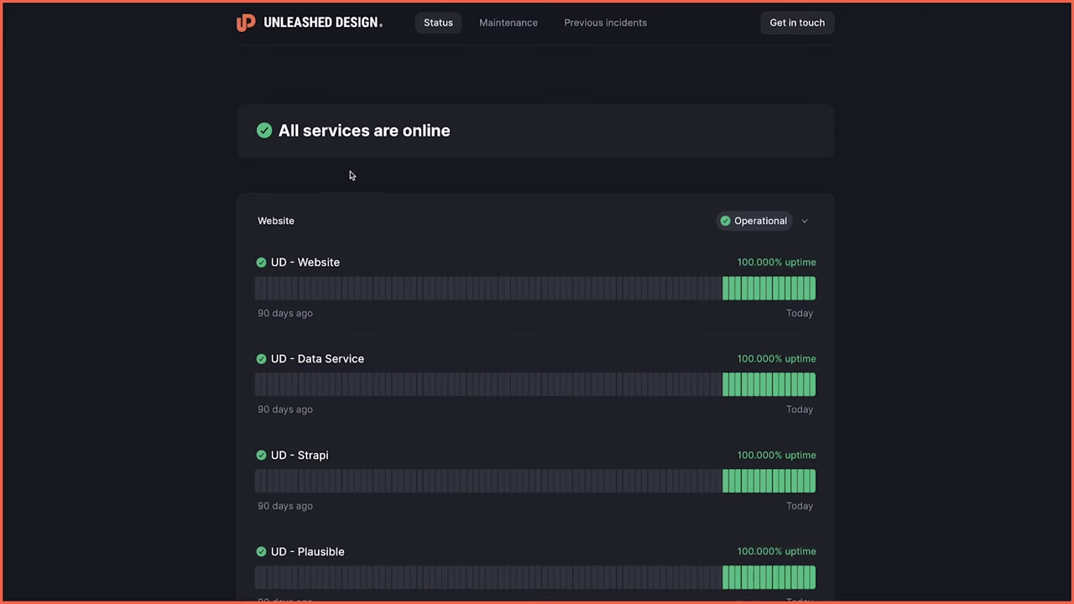
- Collapse and expand the Website and Community groups on the public Unleashed Design status page to examine their services
left_click(267, 229)
left_click(323, 269)
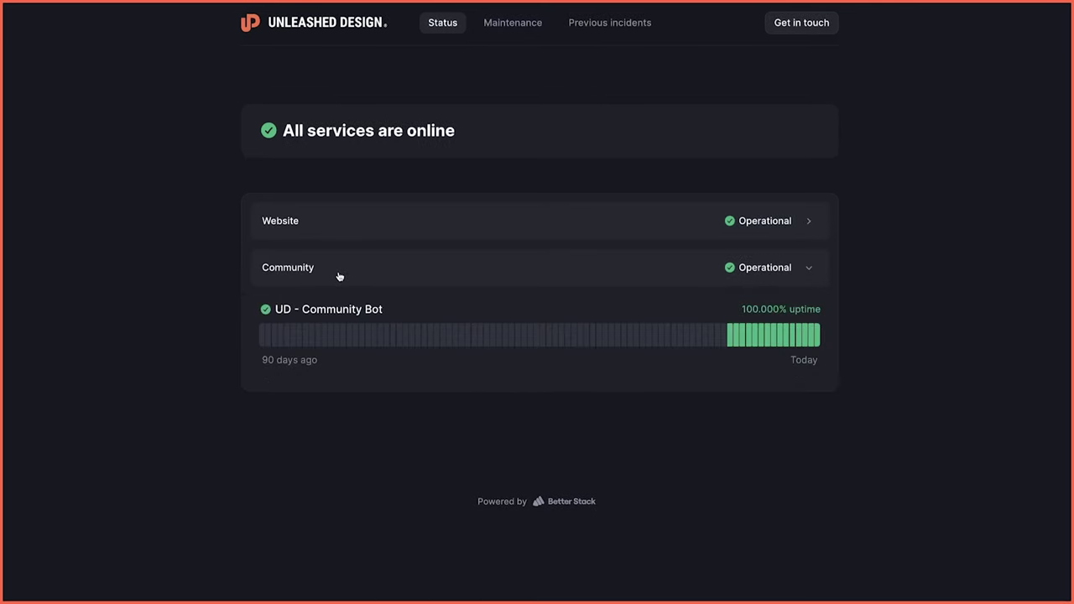
left_click(340, 278)
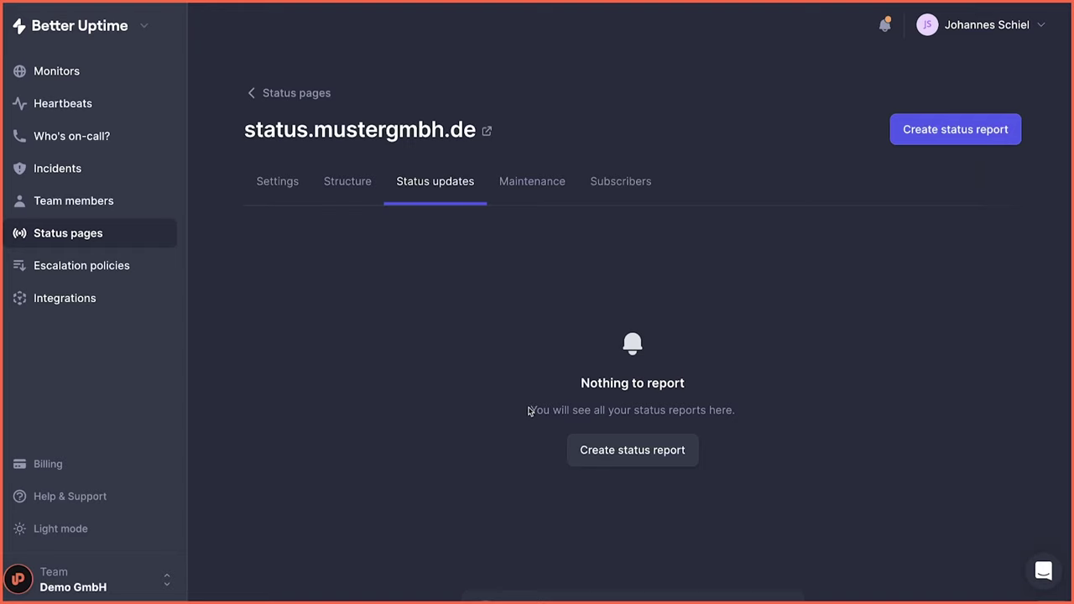
- View the maintenance and subscribers areas of the status.mustergmbh.de status page
left_click(520, 190)
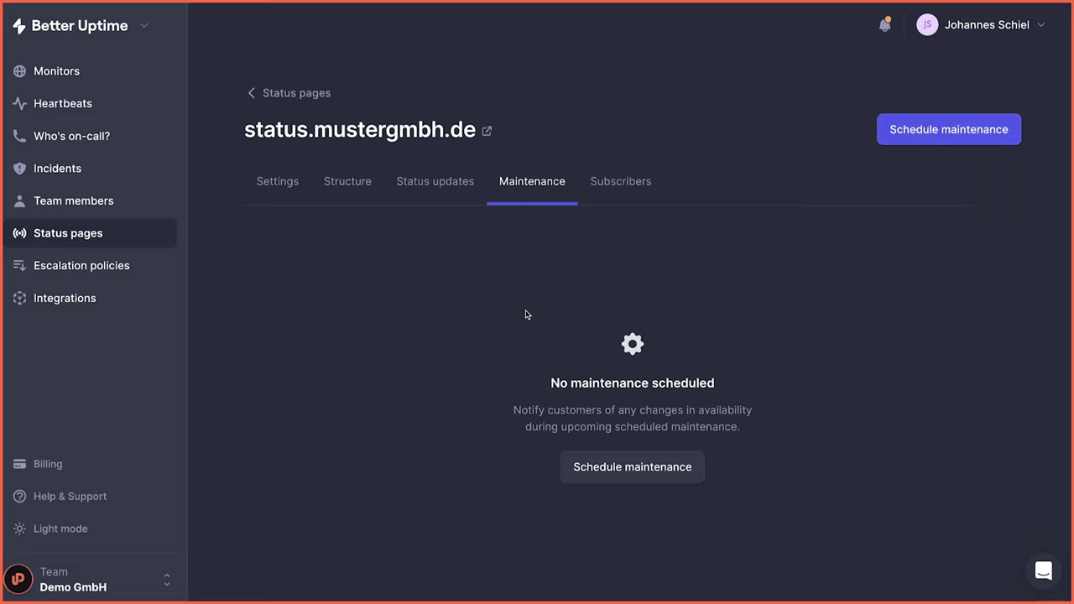
left_click(620, 183)
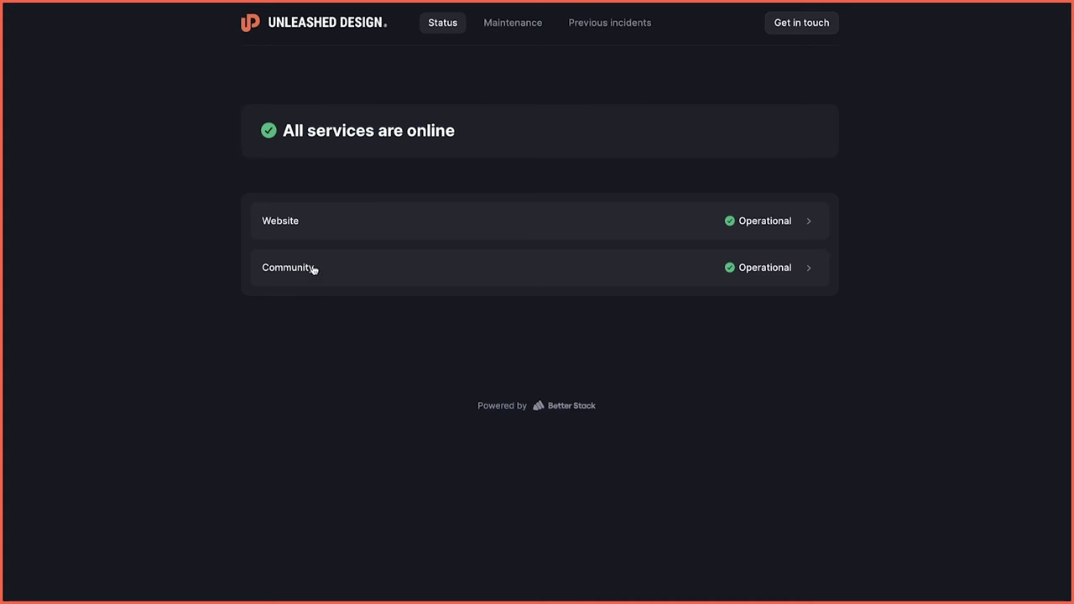
- Examine the service groups, maintenance page and previous incidents of the public Unleashed Design status page, and return to its status overview
left_click(333, 277)
left_click(334, 227)
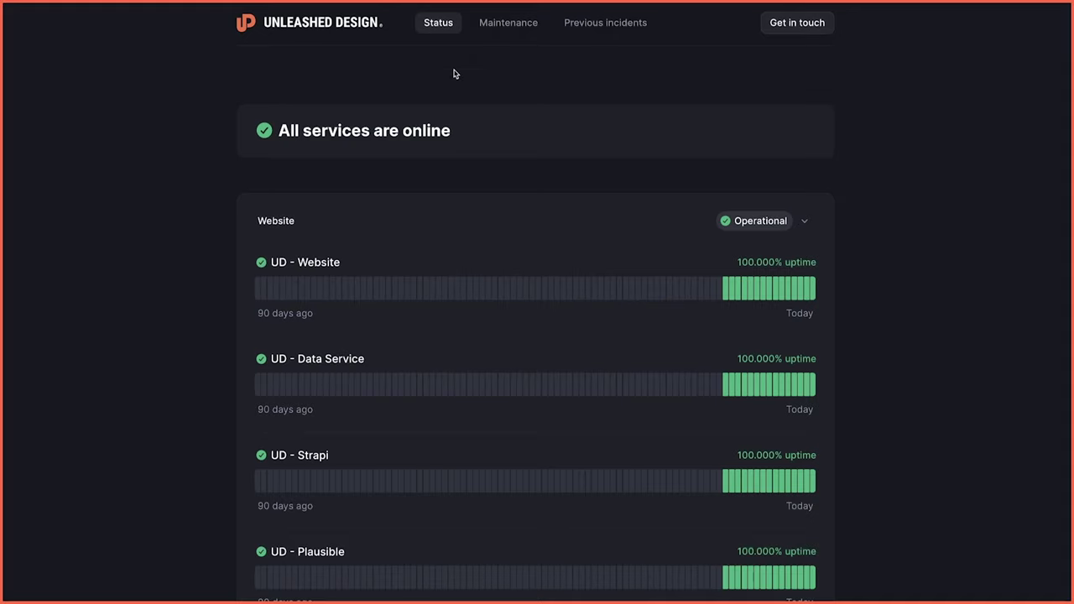
left_click(499, 32)
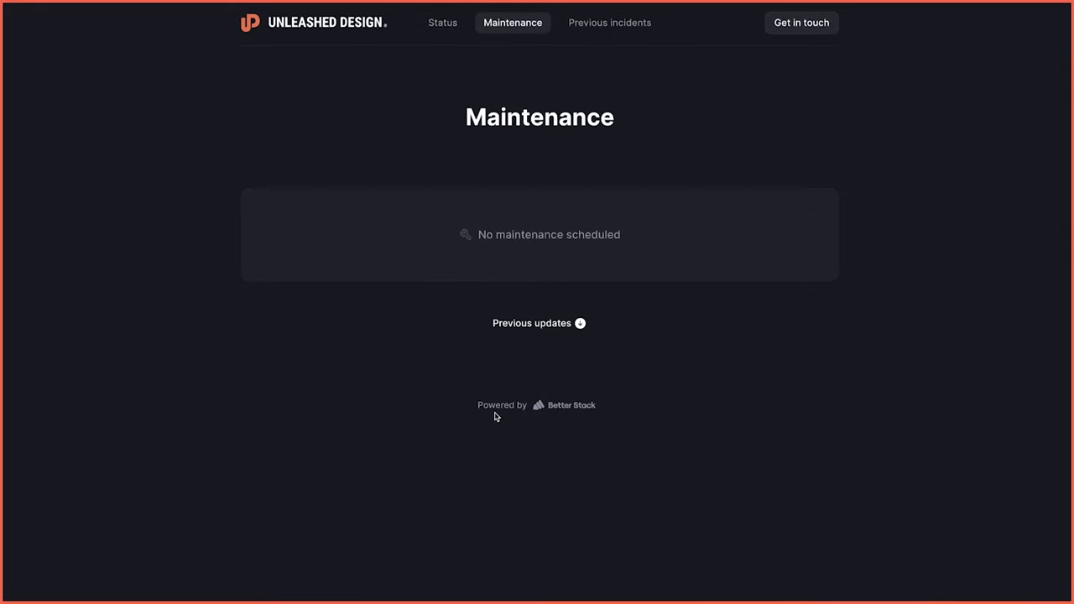
left_click(634, 23)
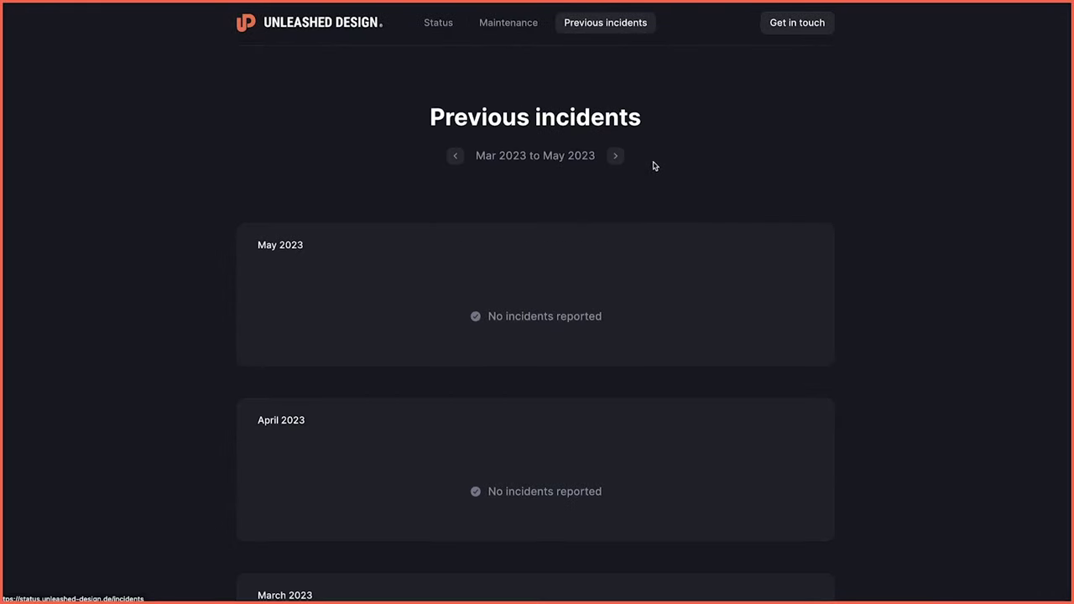
scroll(581, 220, "down", 3)
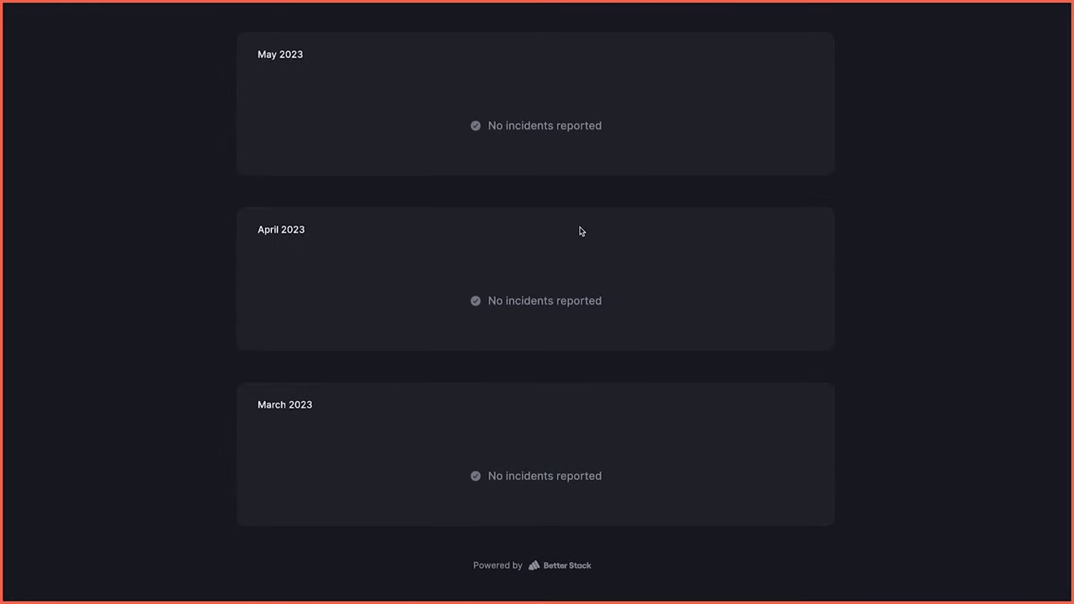
scroll(579, 231, "up", 3)
left_click(445, 23)
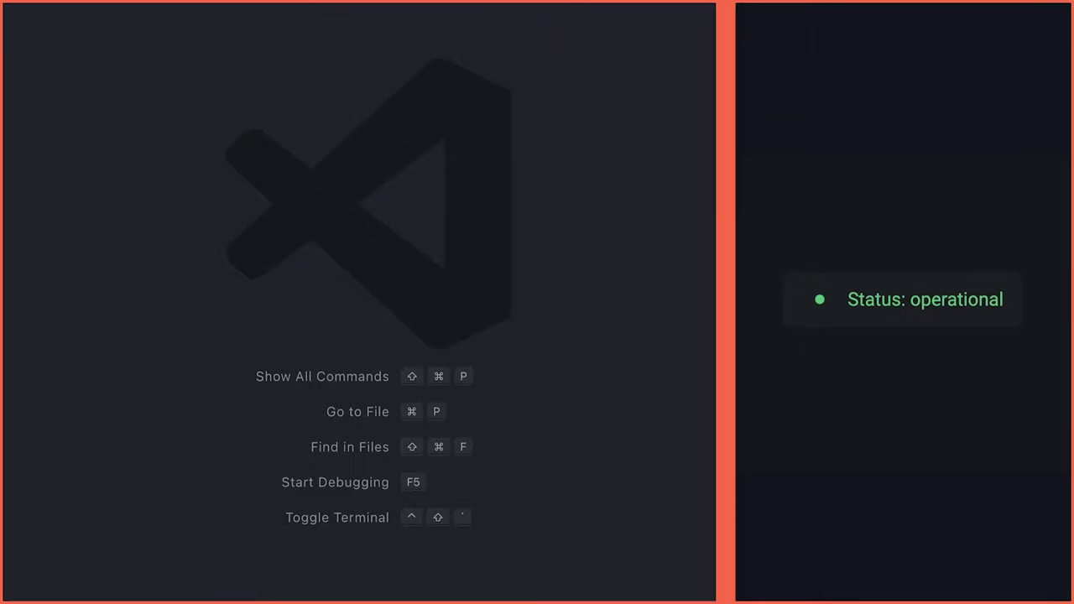
key("super+b")
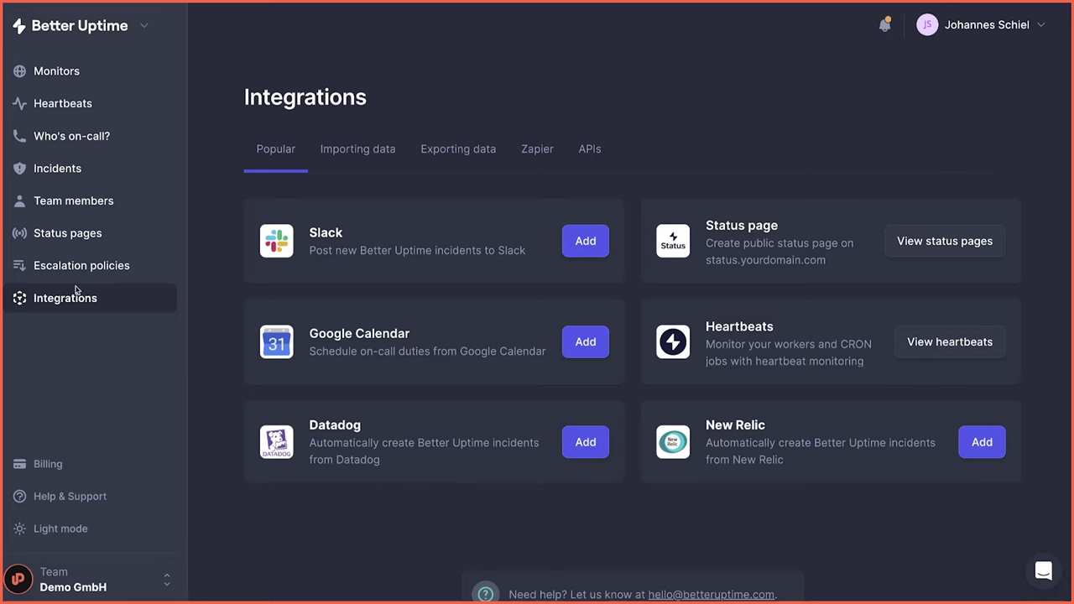
- Open the API integrations and copy the REST API token to the clipboard
left_click(589, 151)
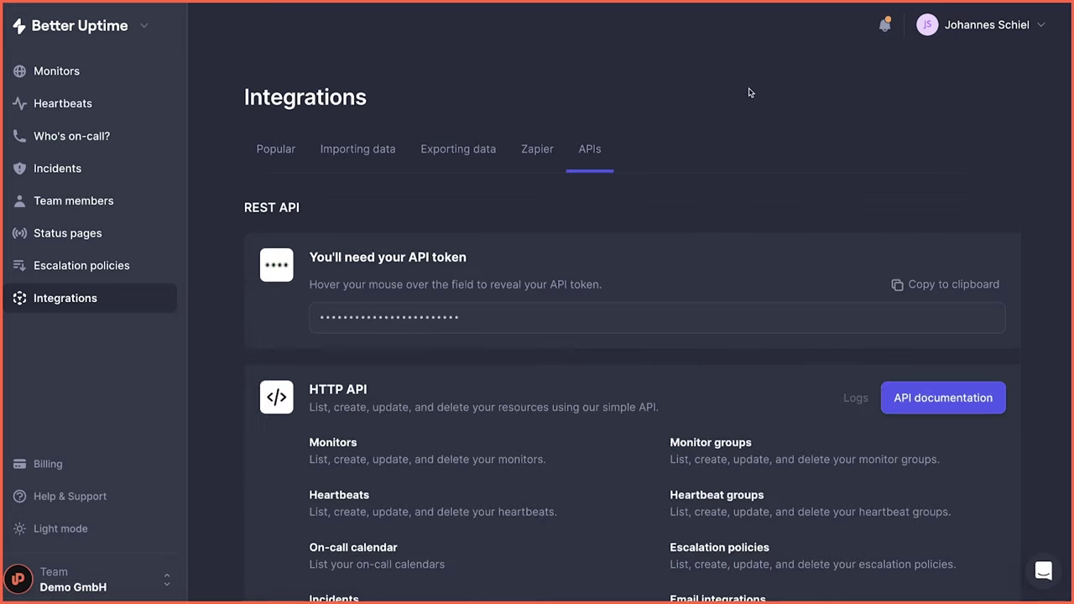
left_click_drag(301, 257, 619, 289)
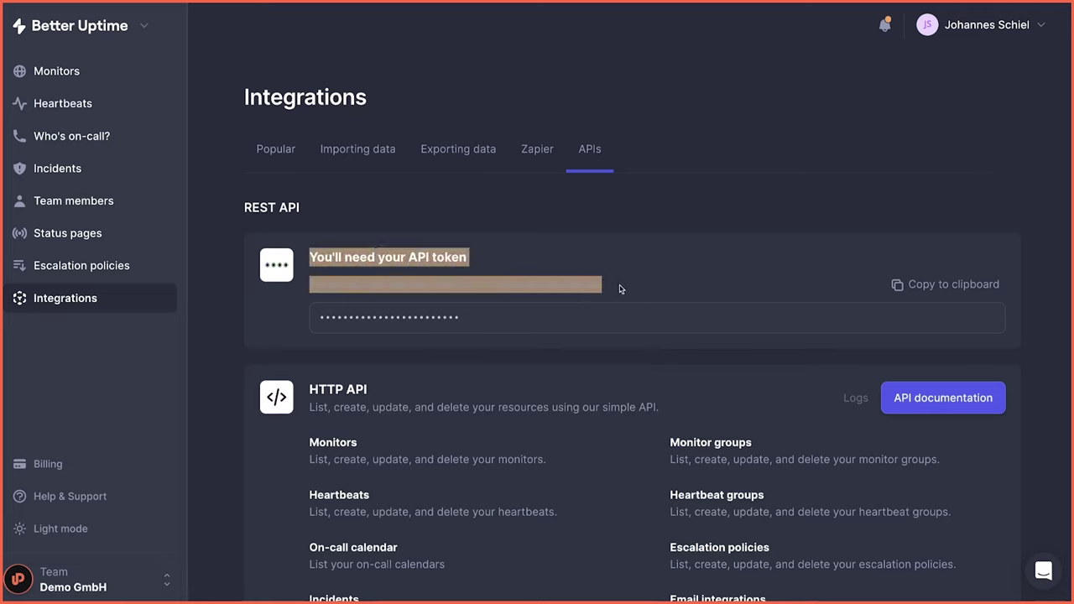
left_click(621, 287)
left_click(914, 282)
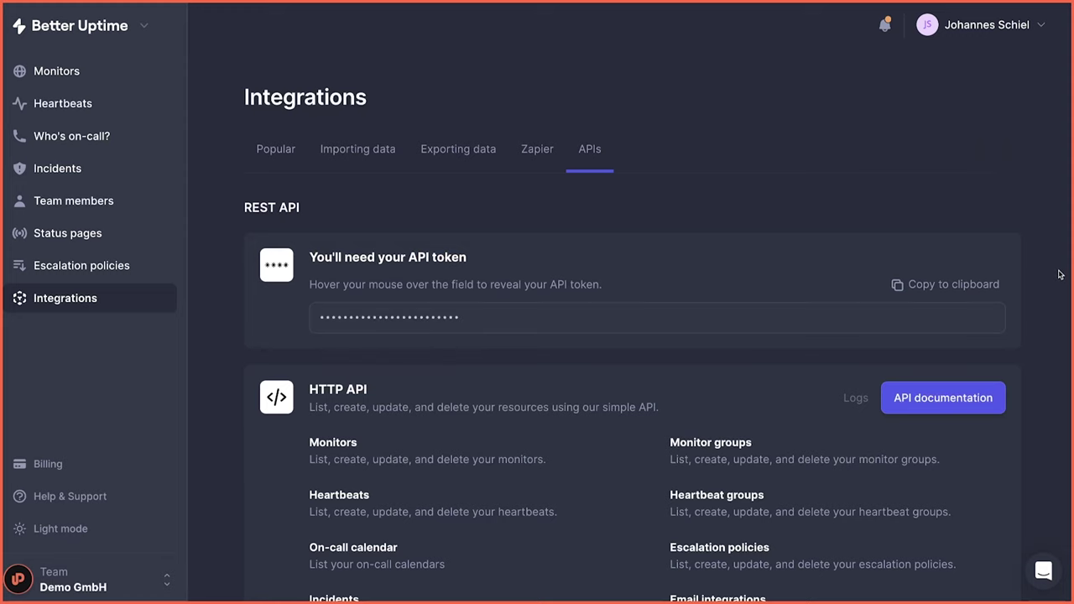
- Examine the HTTP API's available resources and the documentation on listing status pages and their response parameters
scroll(1058, 283, "down", 5)
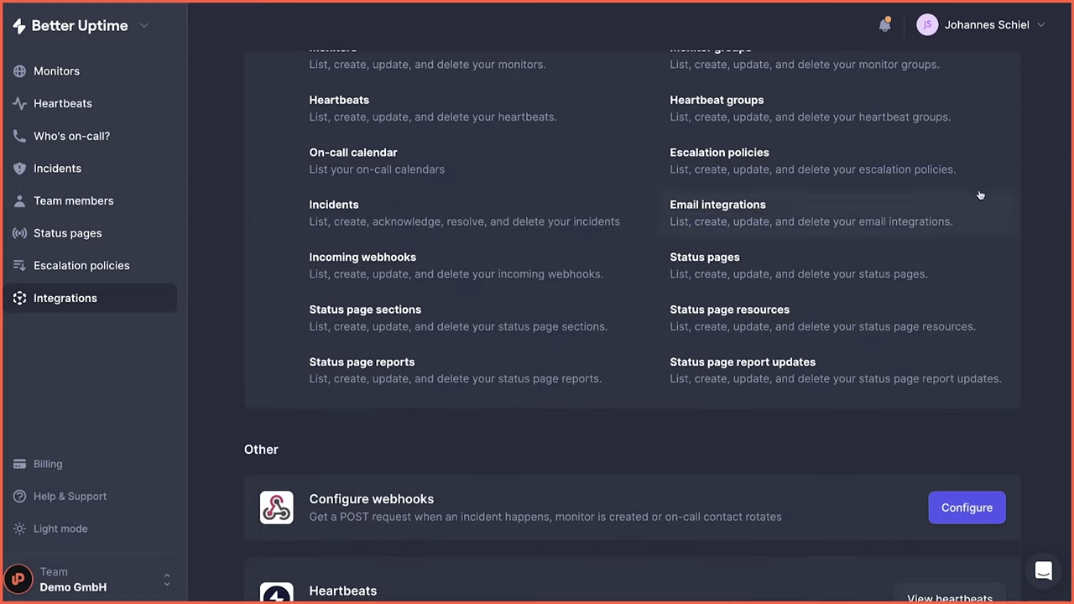
scroll(871, 307, "up", 3)
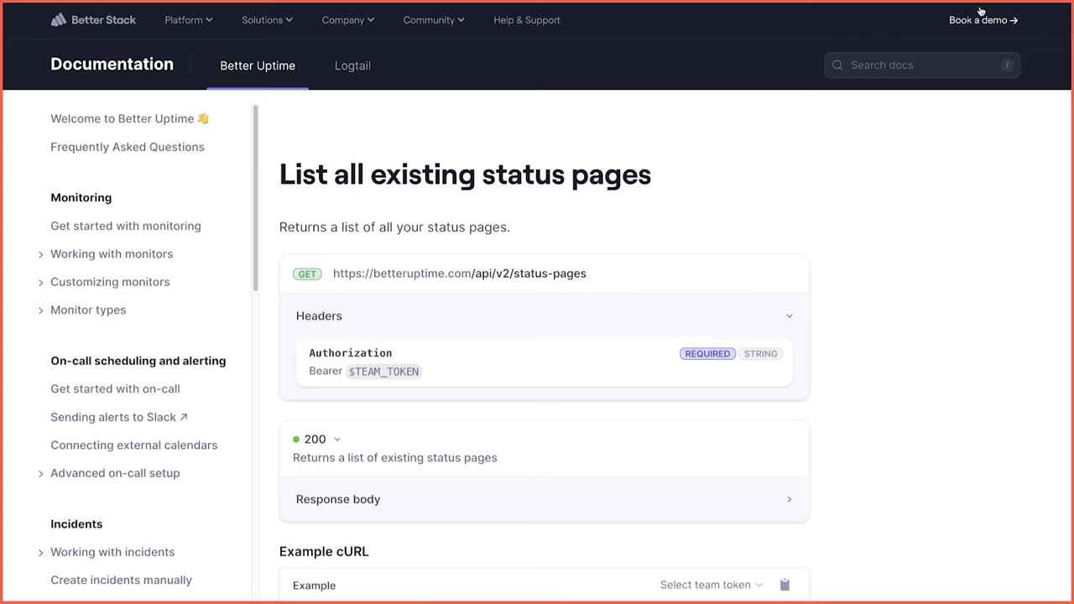
scroll(818, 366, "down", 4)
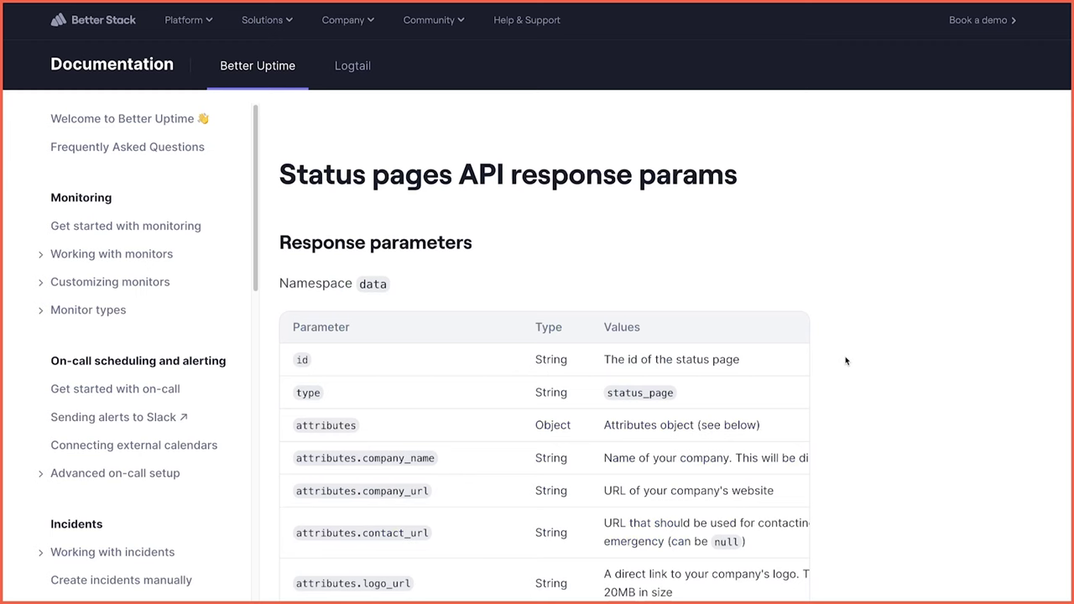
scroll(845, 361, "down", 8)
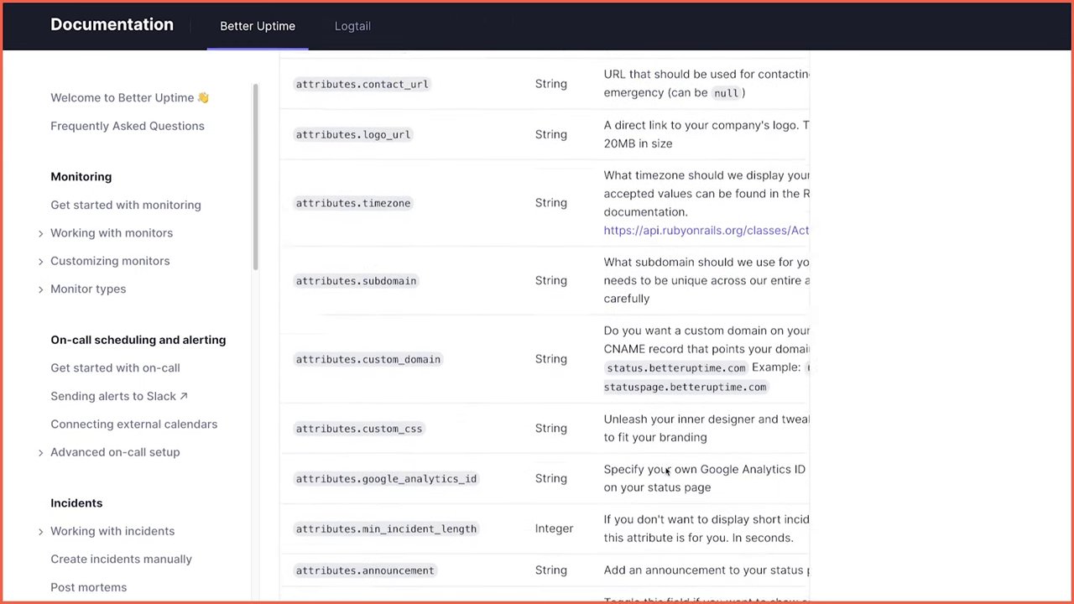
- Examine the aggregate_state attribute and its possible values in the status page response parameters
scroll(459, 480, "down", 5)
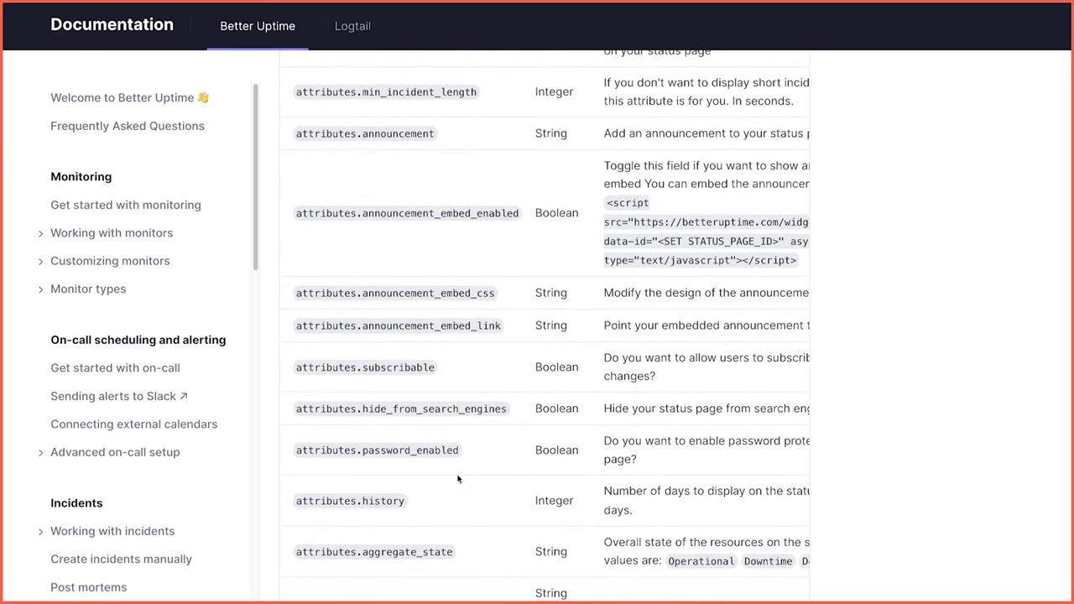
left_click_drag(296, 353, 440, 353)
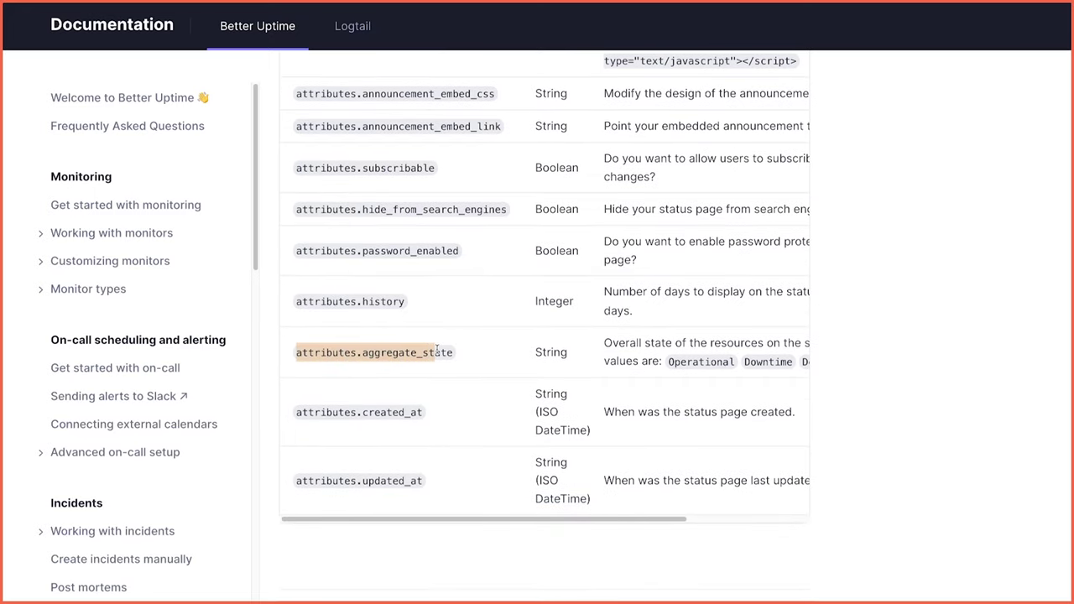
left_click(615, 453)
left_click_drag(649, 529, 765, 503)
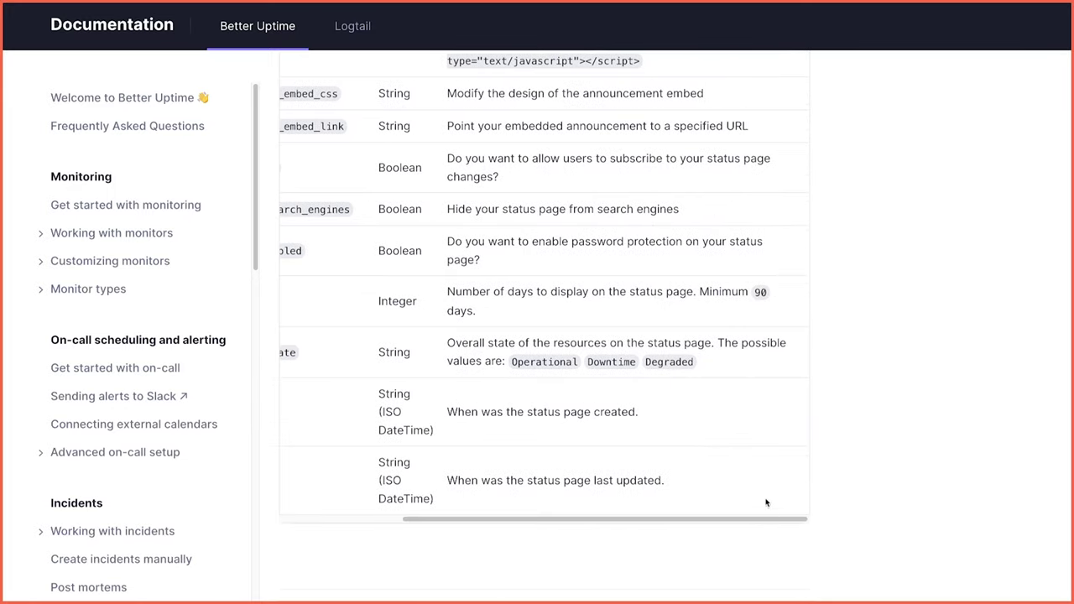
left_click_drag(514, 361, 578, 361)
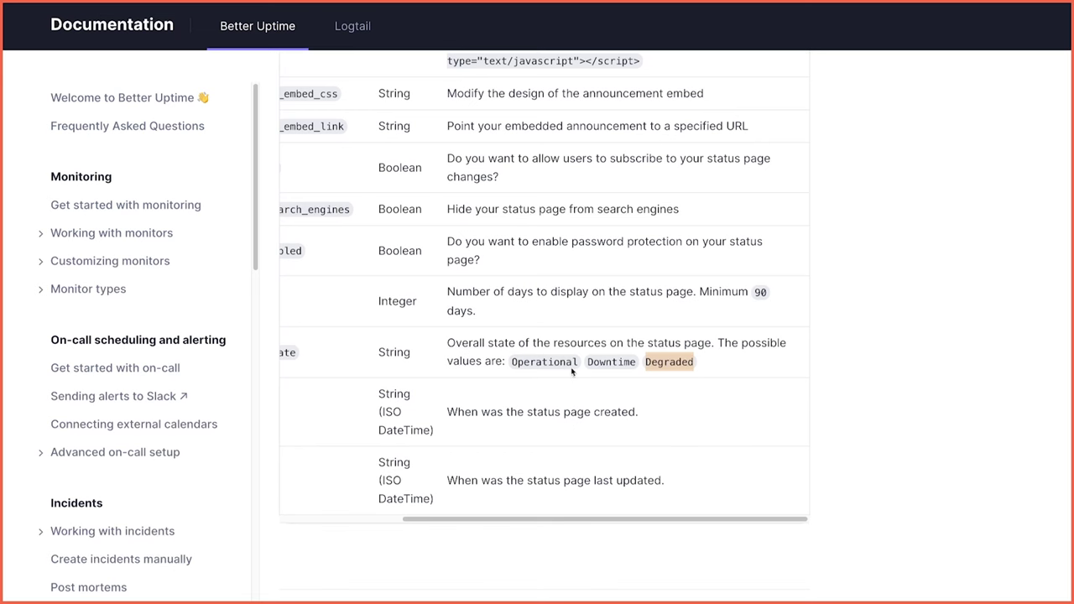
left_click_drag(678, 523, 518, 527)
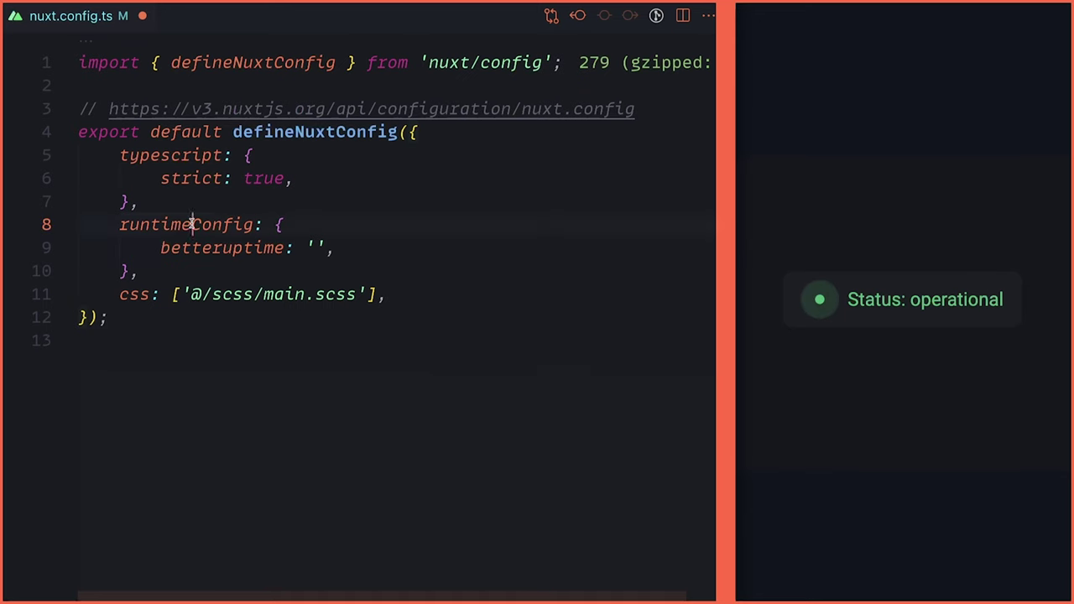
- Switch to Visual Studio Code and inspect the empty betteruptime key under runtimeConfig in nuxt.config.ts
double_click(192, 224)
double_click(202, 248)
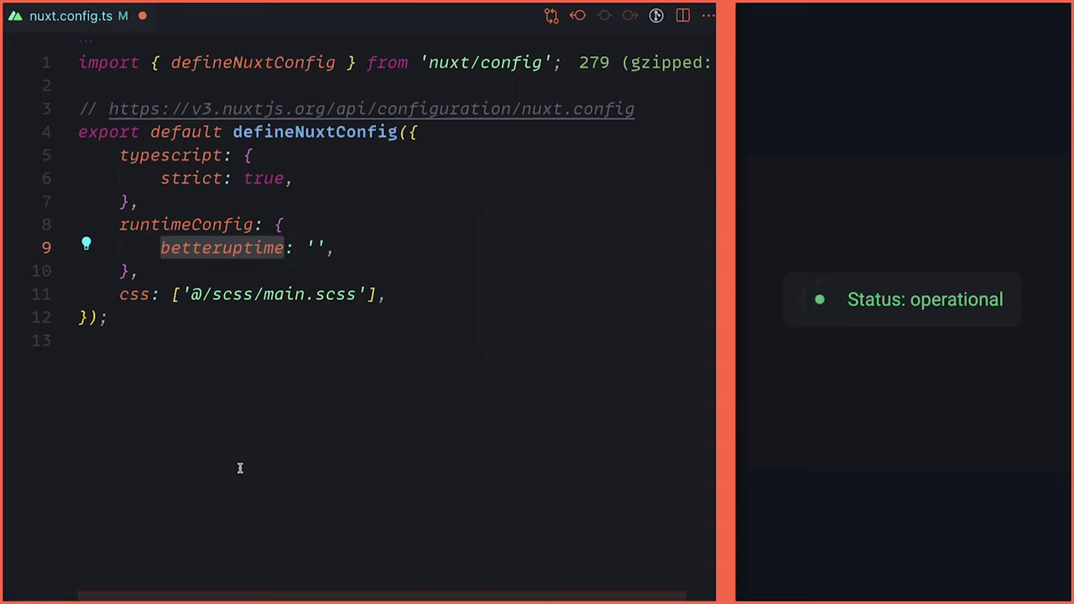
left_click(315, 248)
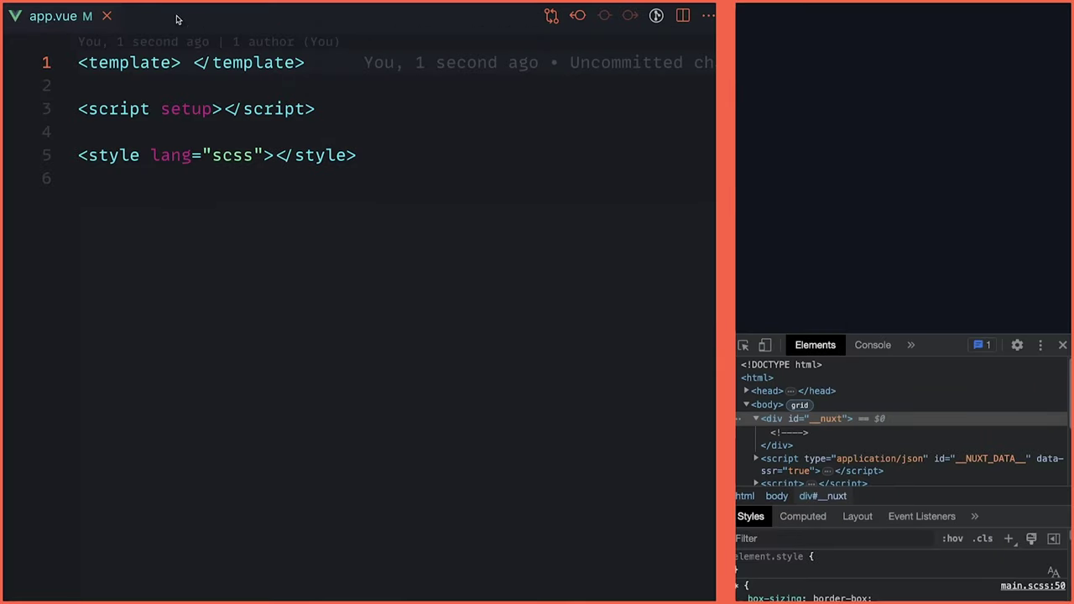
- Add a div with the class "status" inside the template of app.vue
left_click(190, 63)
key("Return")
type("div")
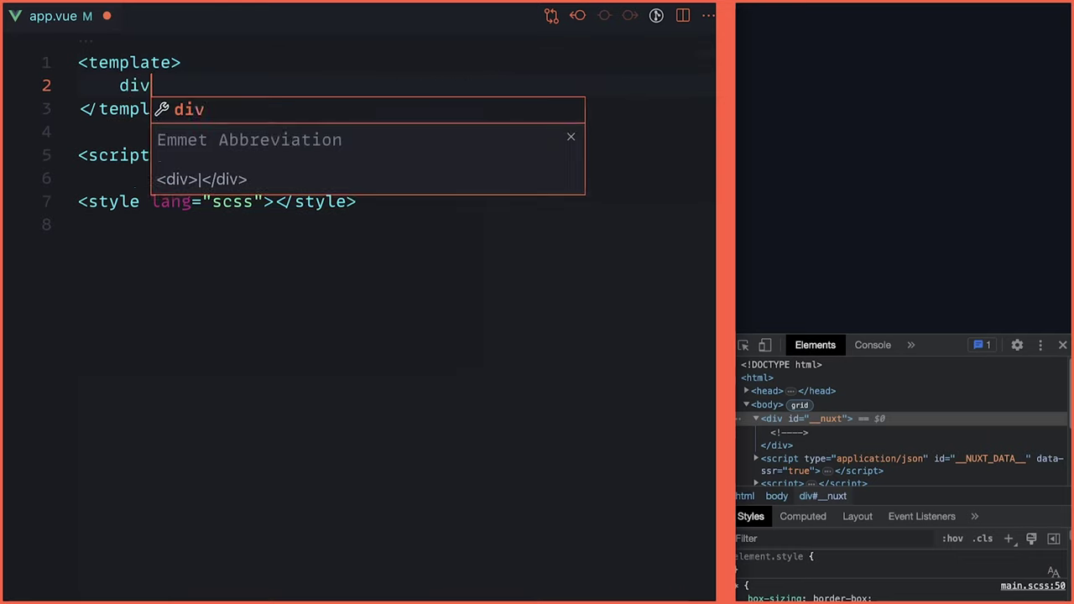
type(".status")
key("Tab")
key("Return")
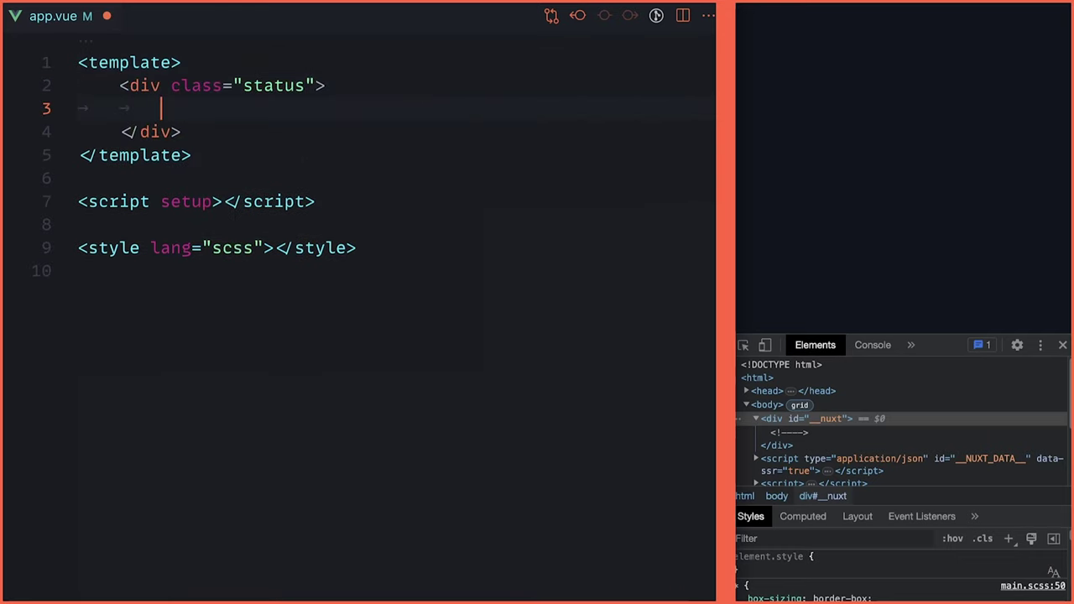
- Nest a "status-icon" div in the status div, containing empty "status-icon-inner" and "status-icon-wave" divs
type("div.")
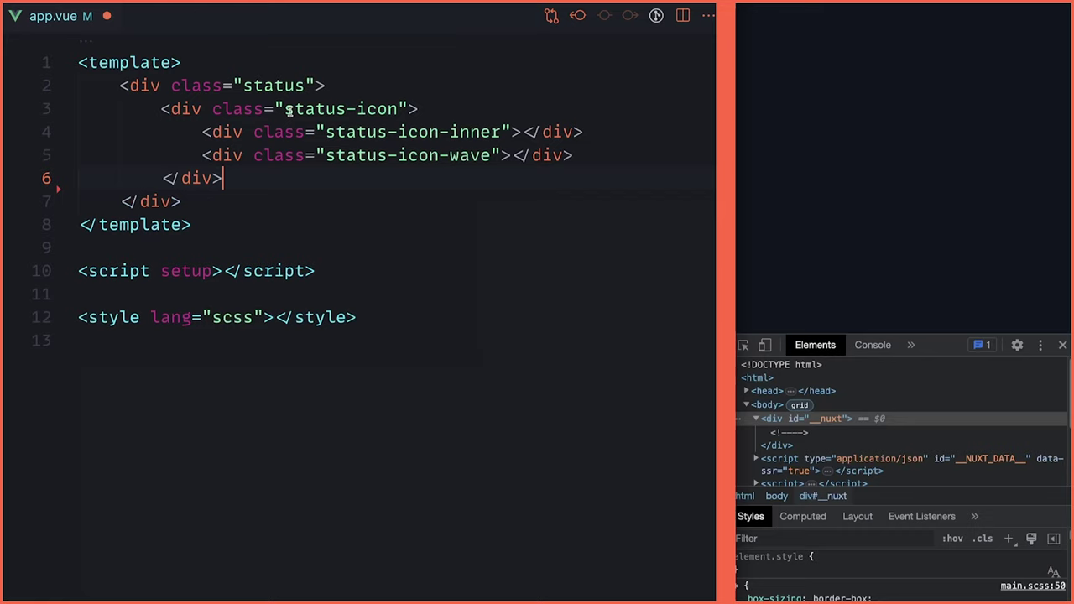
double_click(288, 110)
left_click(418, 109)
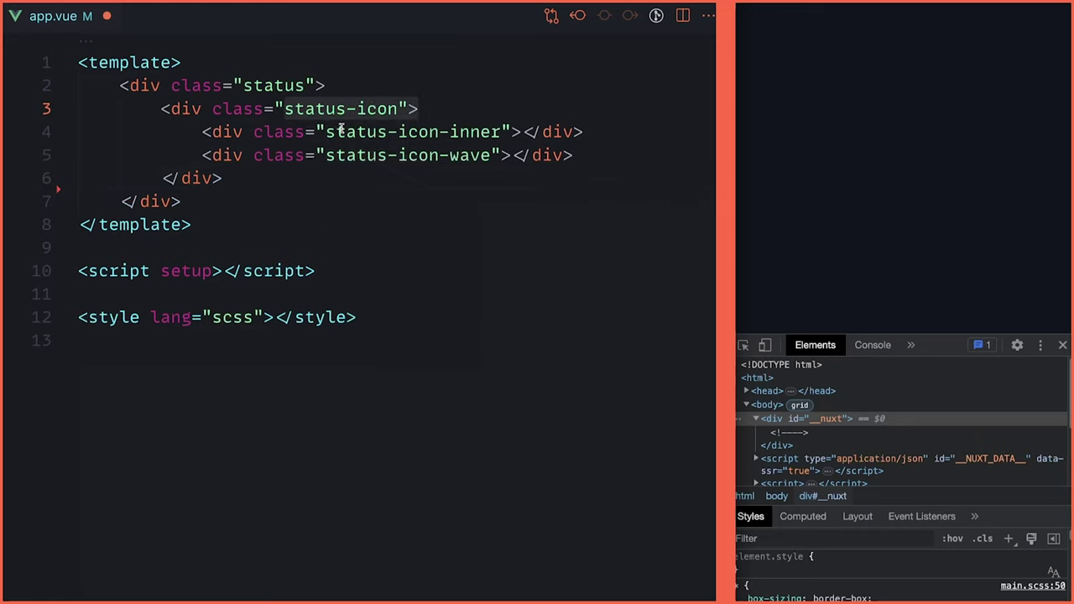
left_click(492, 131)
double_click(343, 155)
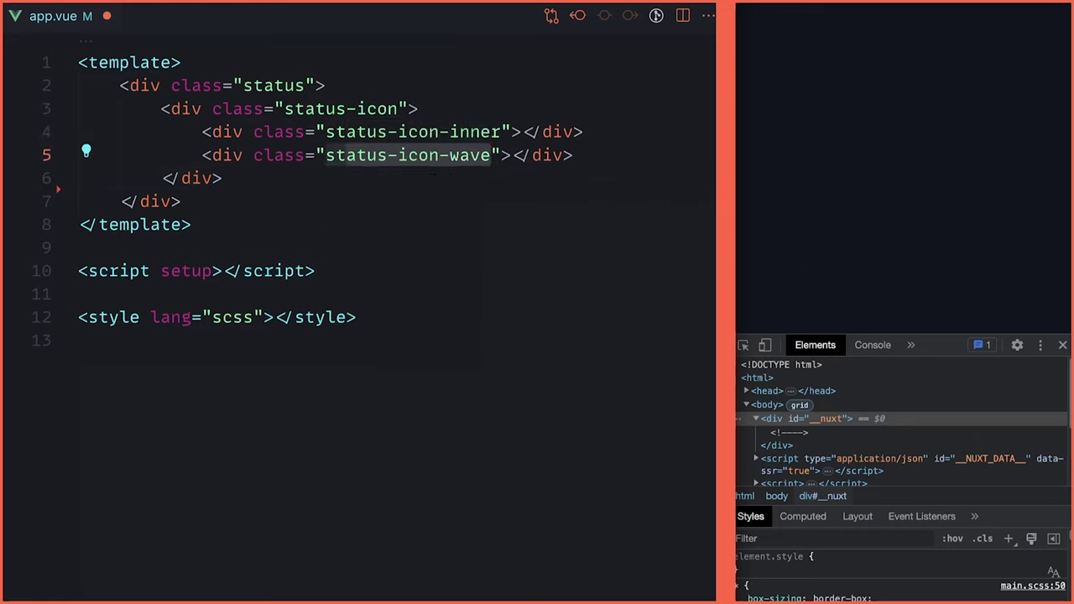
- Add the paragraph <p>Status: {{ status }}</p> below the status-icon div
left_click(299, 172)
key("Return")
type("<p>Status: {{ status }}</p>")
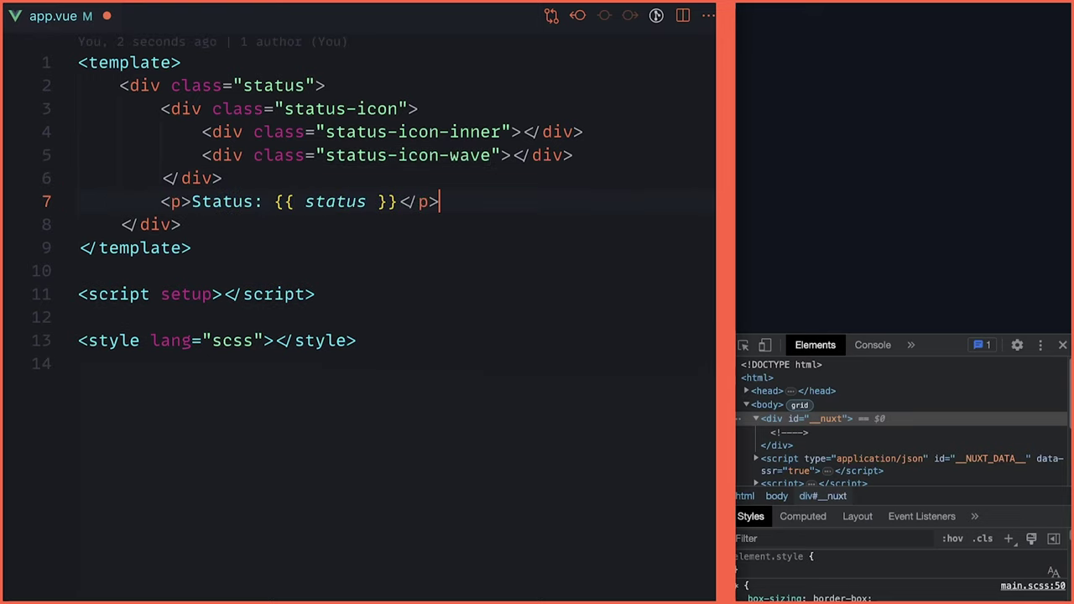
left_click(367, 202)
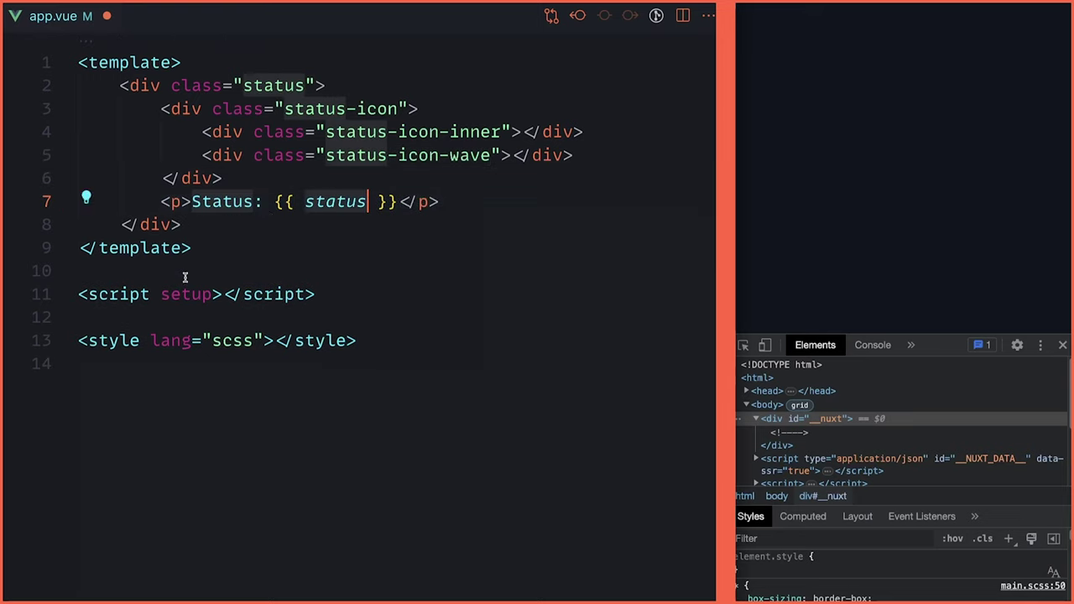
- Declare const status = 'operational'; in the script setup block and save app.vue
left_click(222, 294)
key("Return")
type("const status = ")
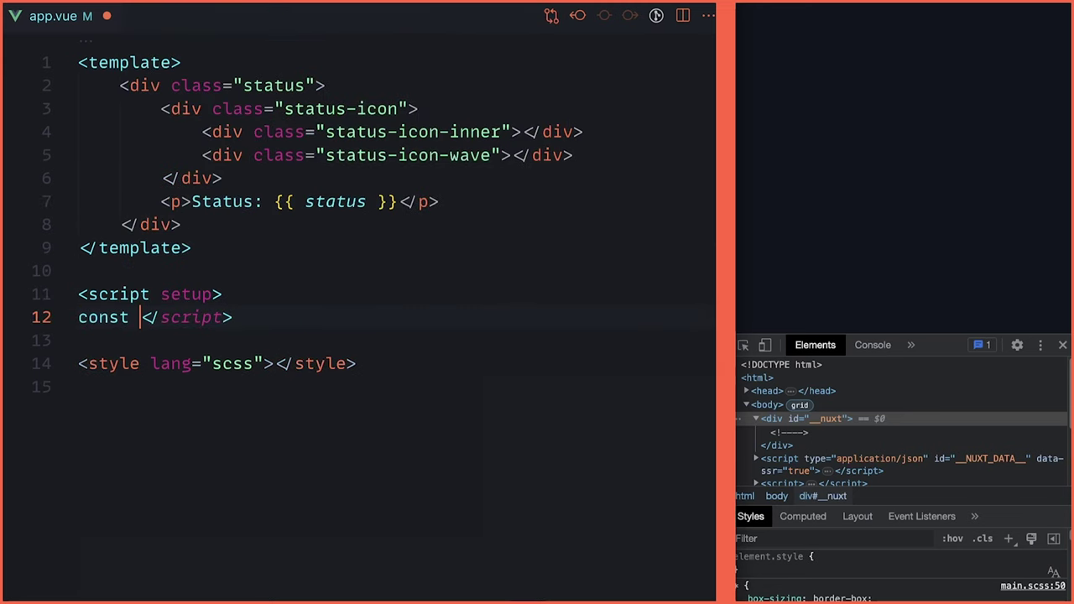
type("'")
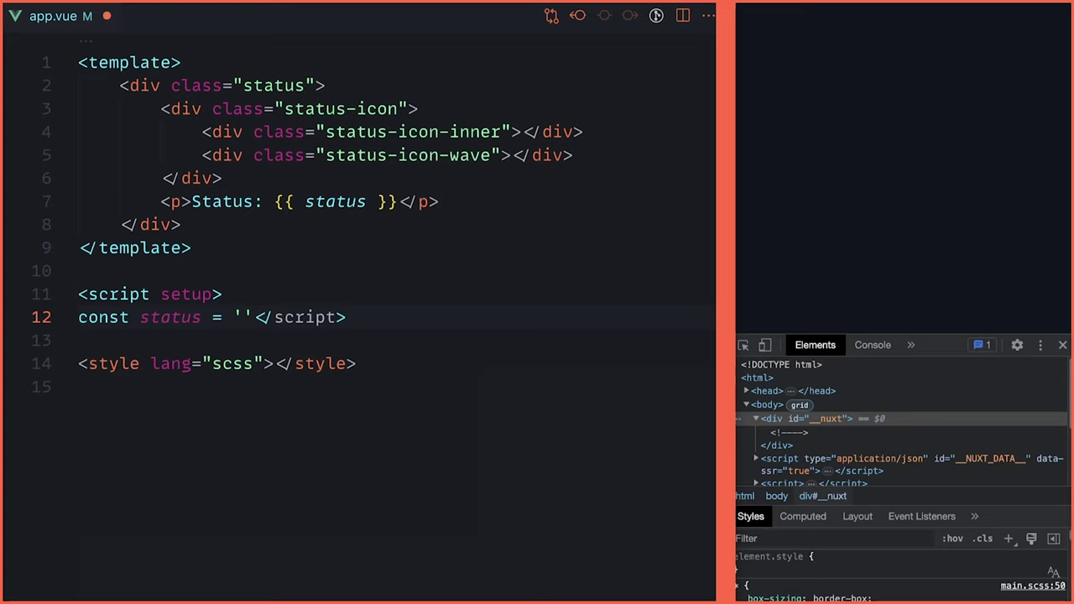
left_click(264, 293)
left_click(243, 317)
type("operational")
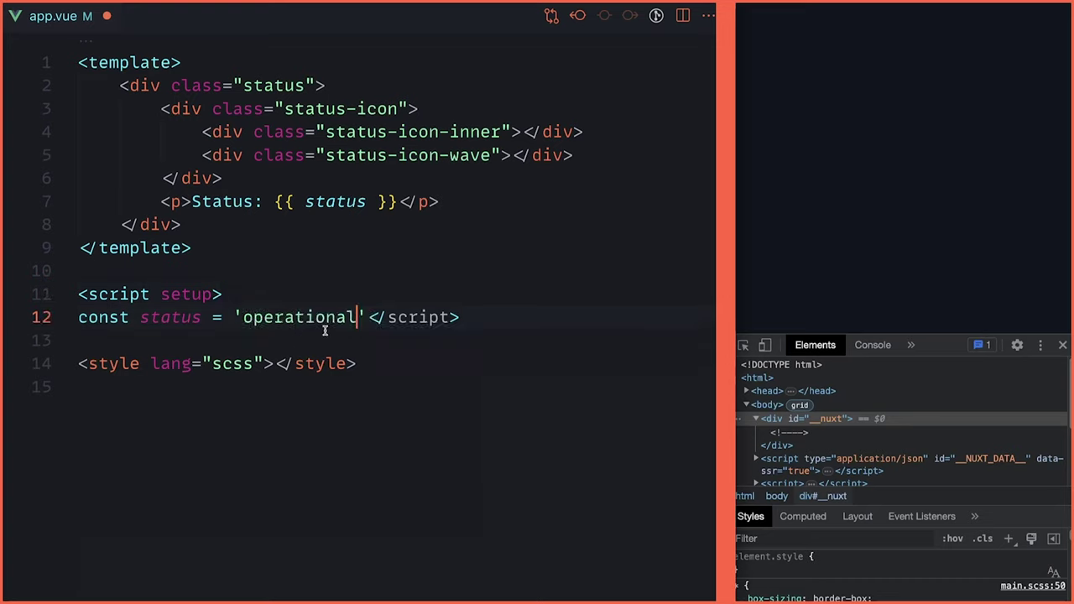
left_click(372, 317)
type(";")
key("Return")
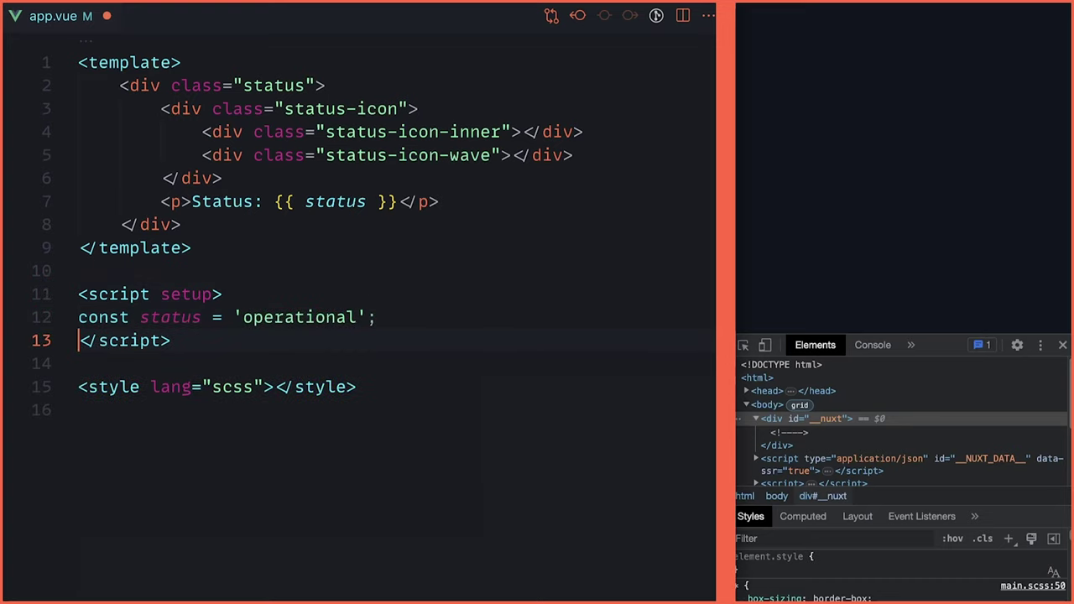
key("ctrl+s")
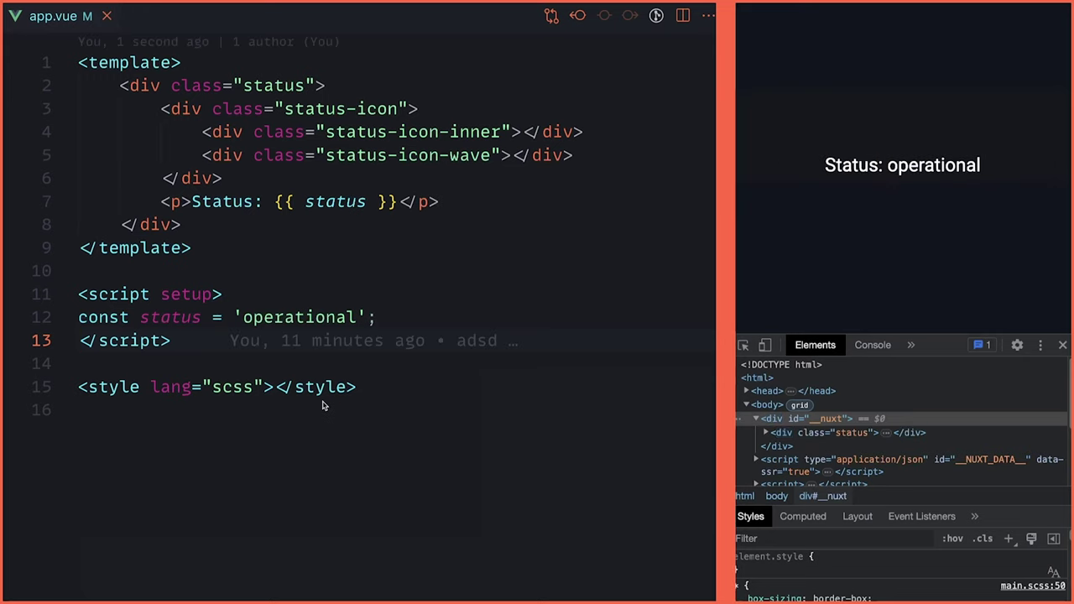
- Expand the SCSS style block and add an empty .status rule to it
scroll(324, 403, "down", 5)
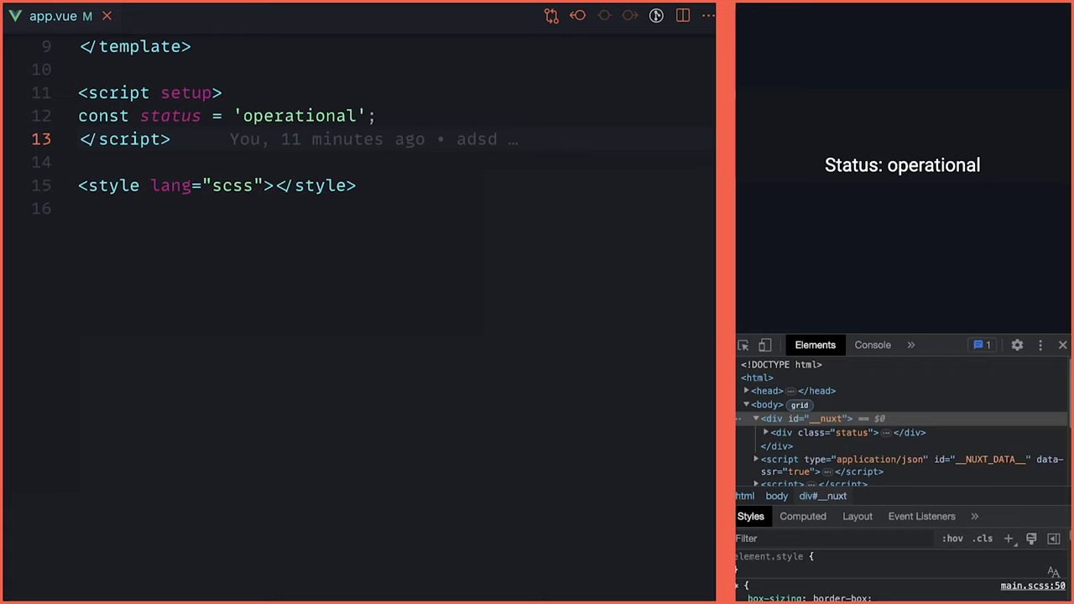
left_click(291, 216)
left_click(273, 184)
key("Return")
key("Return")
key("Return")
key("Return")
key("Return")
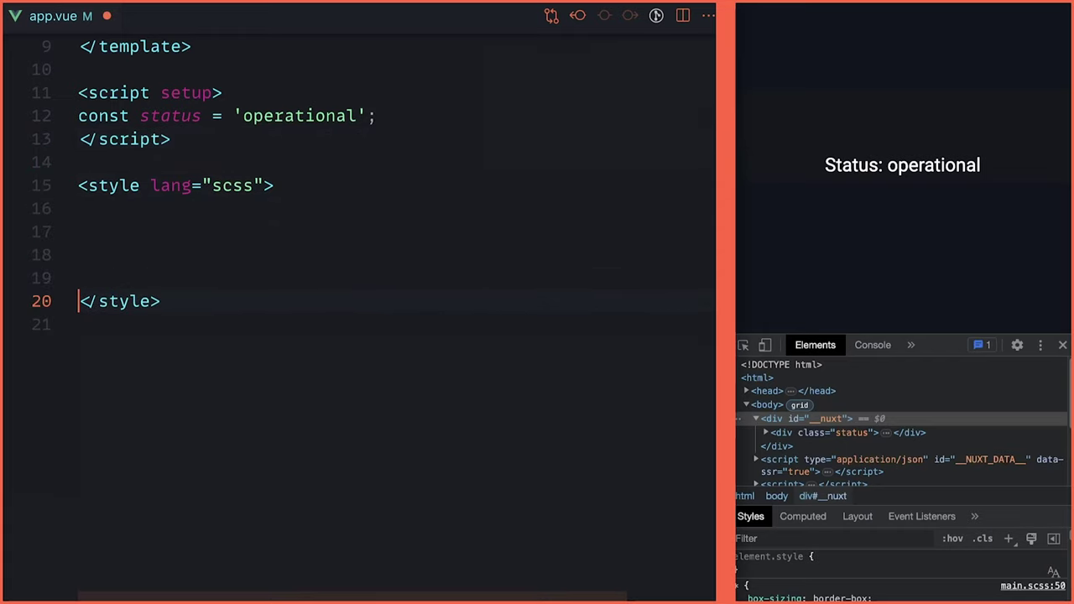
key("Up")
key("Up")
key("Up")
type(".status {")
key("Return")
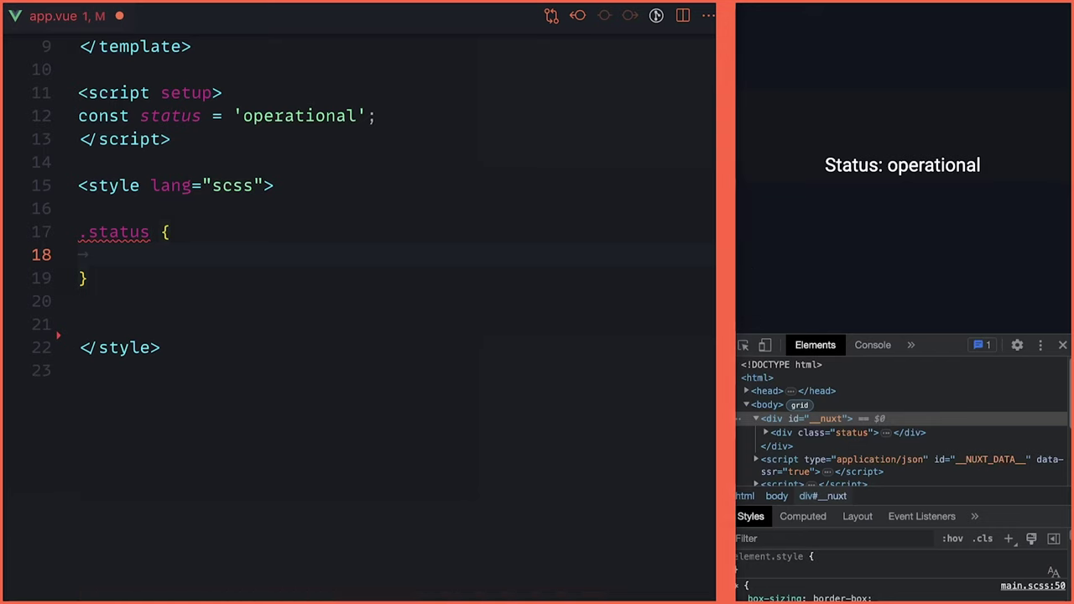
- Give the .status rule padding: 0.5rem 1rem and background-color: rgba(white, 0.03), and save the file
type("padding: 0.5rem 1rem;")
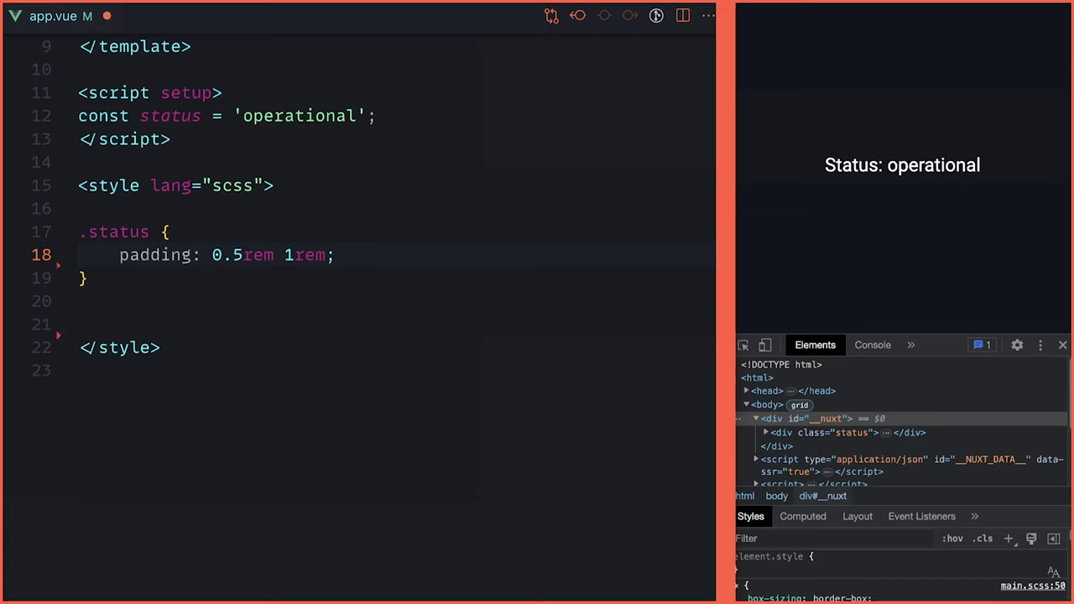
key("Return")
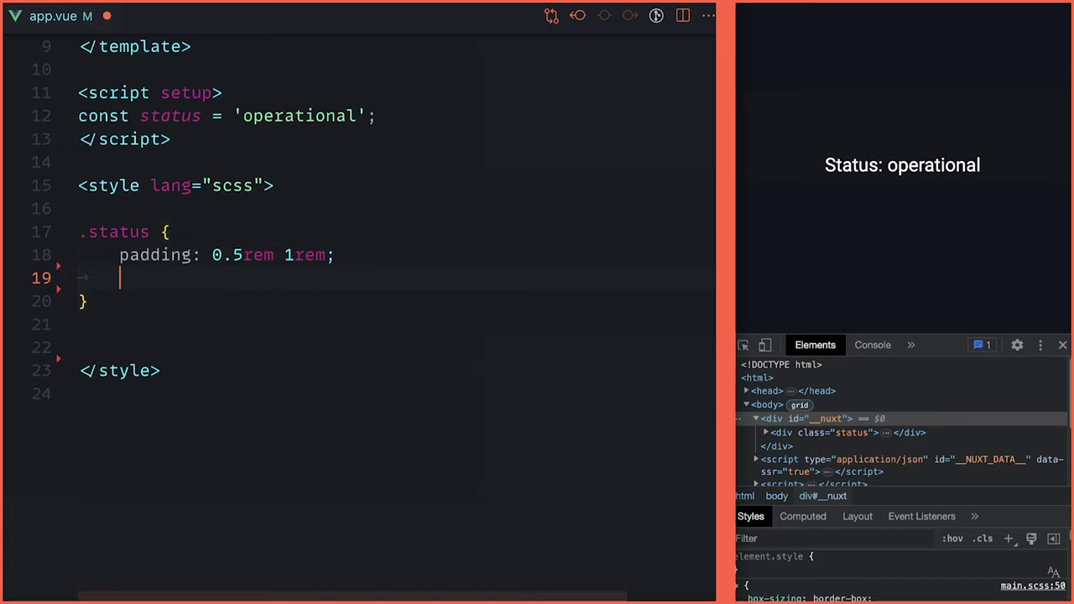
type("background-color: rgba(white, 0.03);")
key("ctrl+s")
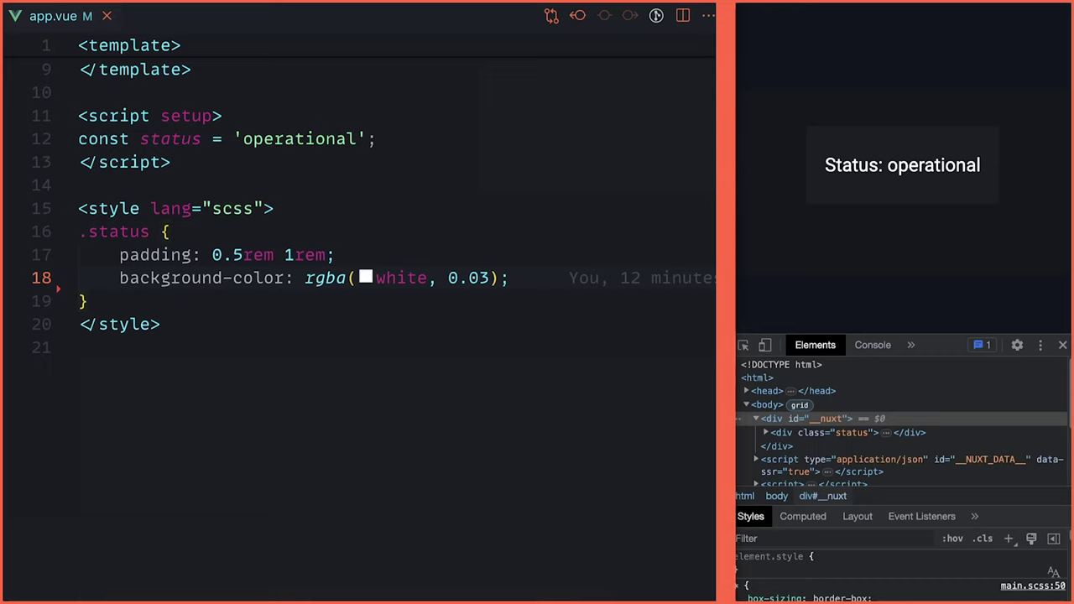
- Add border-radius: 0.5rem, display: flex, flex-direction: row and align-items: center to the .status rule and save
key("Return")
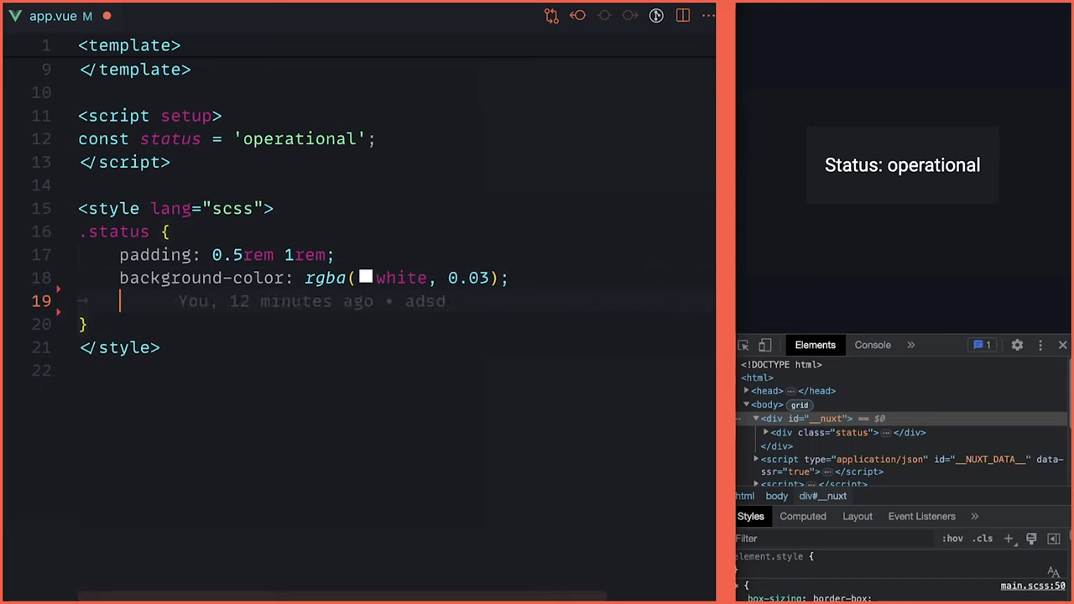
type("border-radius: 0.5rem;         display: flex;         flex-direction: row;")
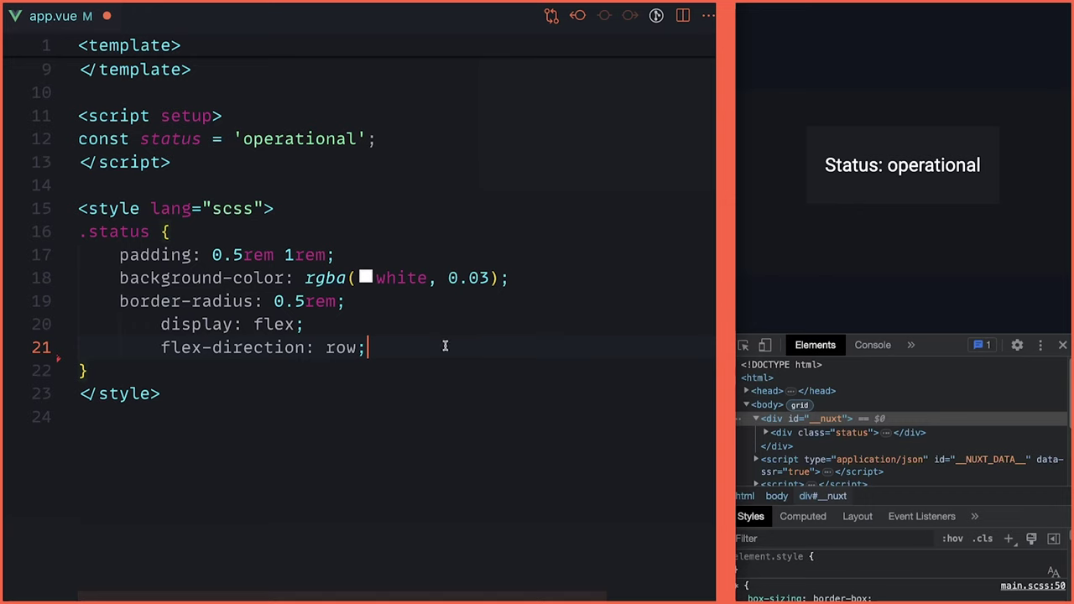
key("Return")
type("align-items: center;")
key("ctrl+s")
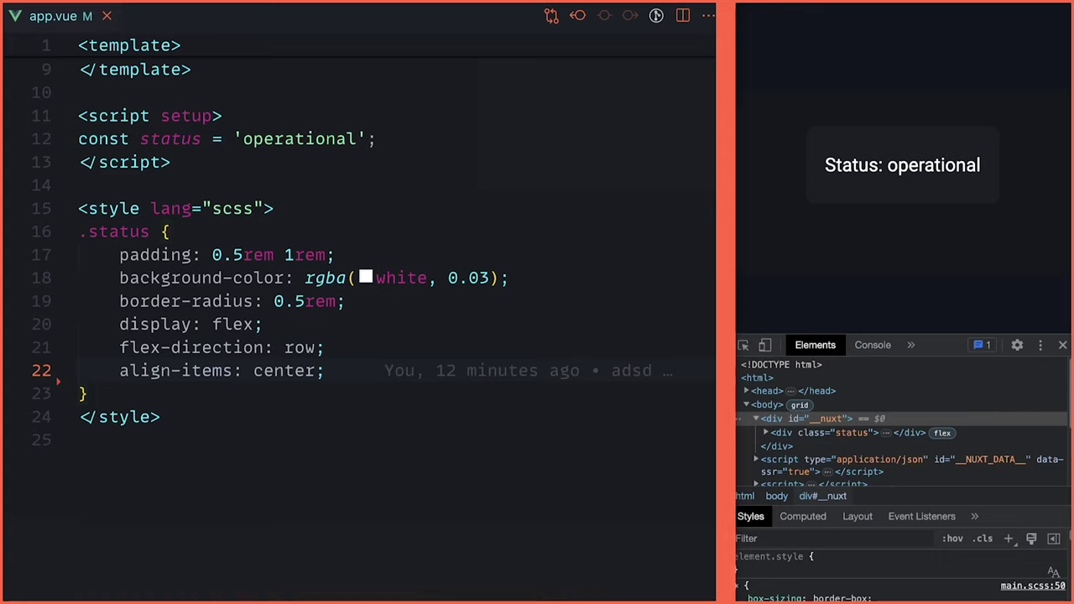
- Nest a p rule in .status with margin: 0 and color: var(--clr-color), and save the file
key("Return")
key("BackSpace")
key("Return")
type("p { \t\t\tmargin: 0; \t\t\tcolor: var(--clr-color); \t\t}")
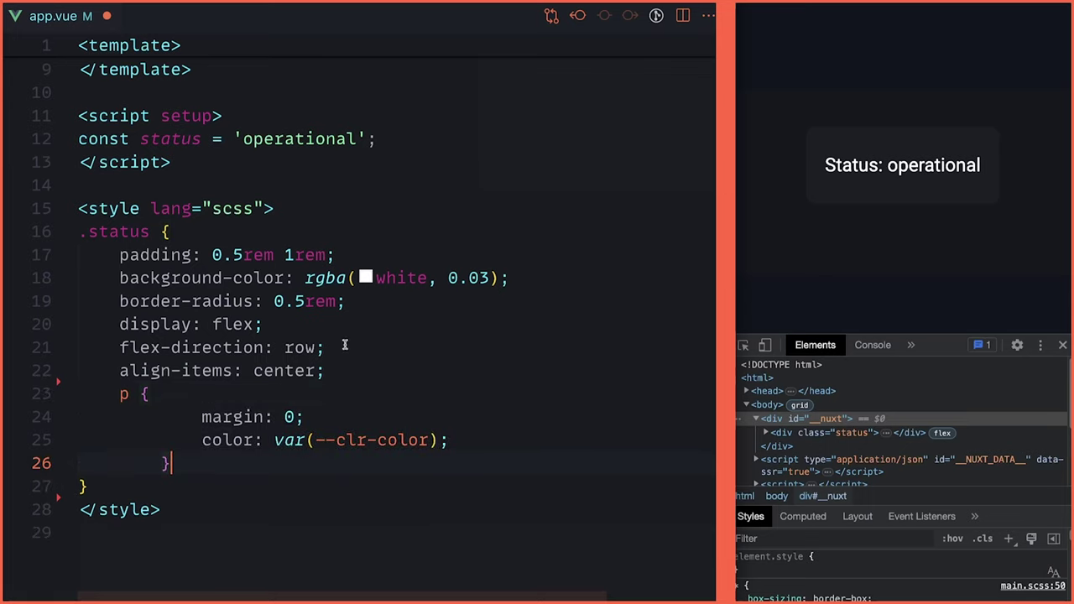
left_click_drag(201, 440, 480, 448)
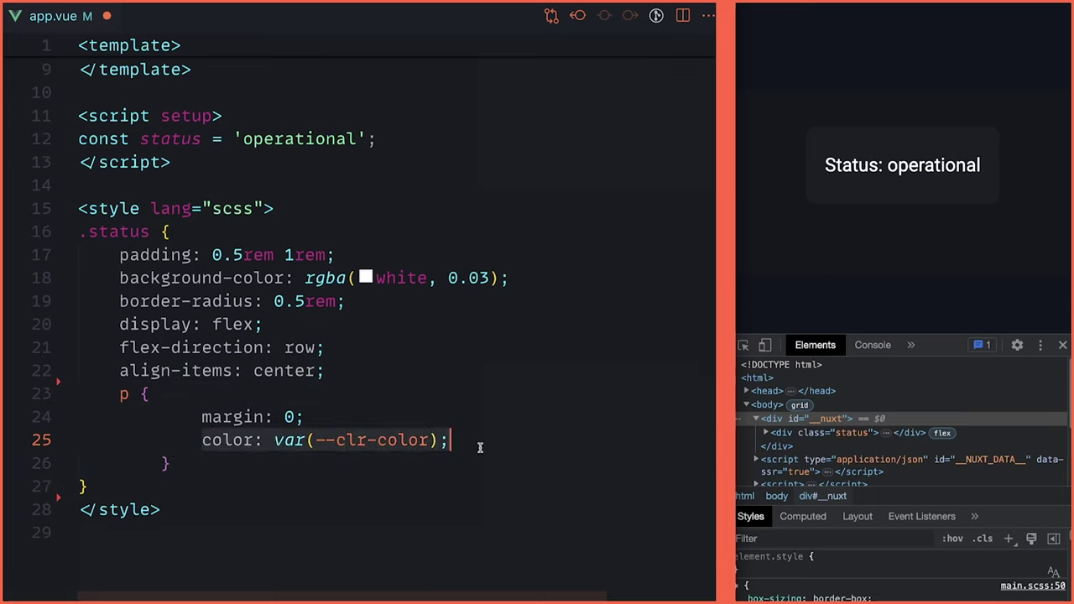
left_click(462, 475)
key("ctrl+s")
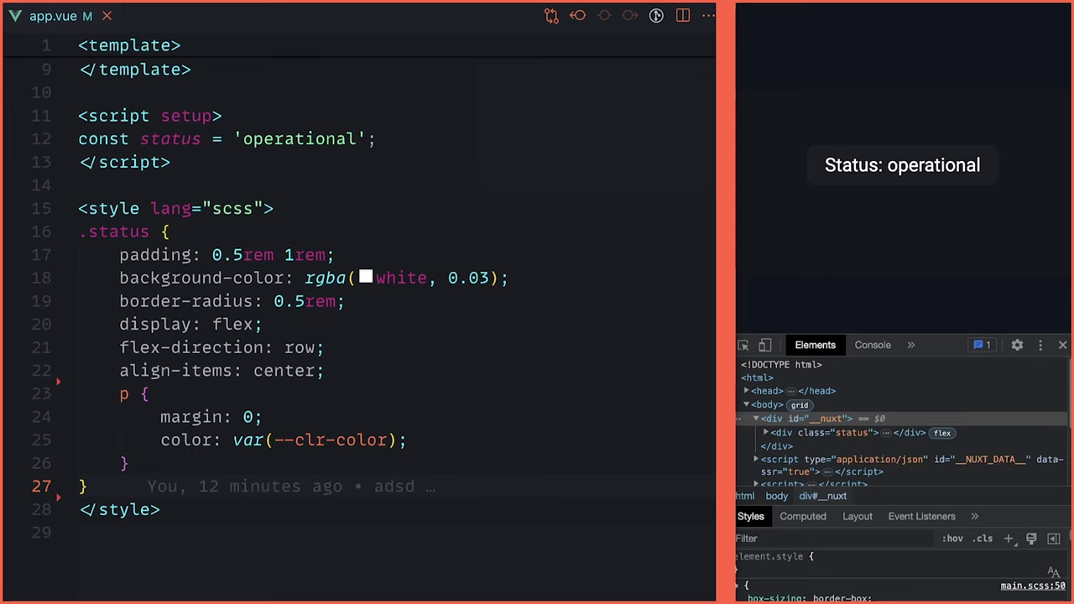
- Insert an &.operational rule above the p rule in .status that sets --clr-color to #00c279, and save
left_click(355, 367)
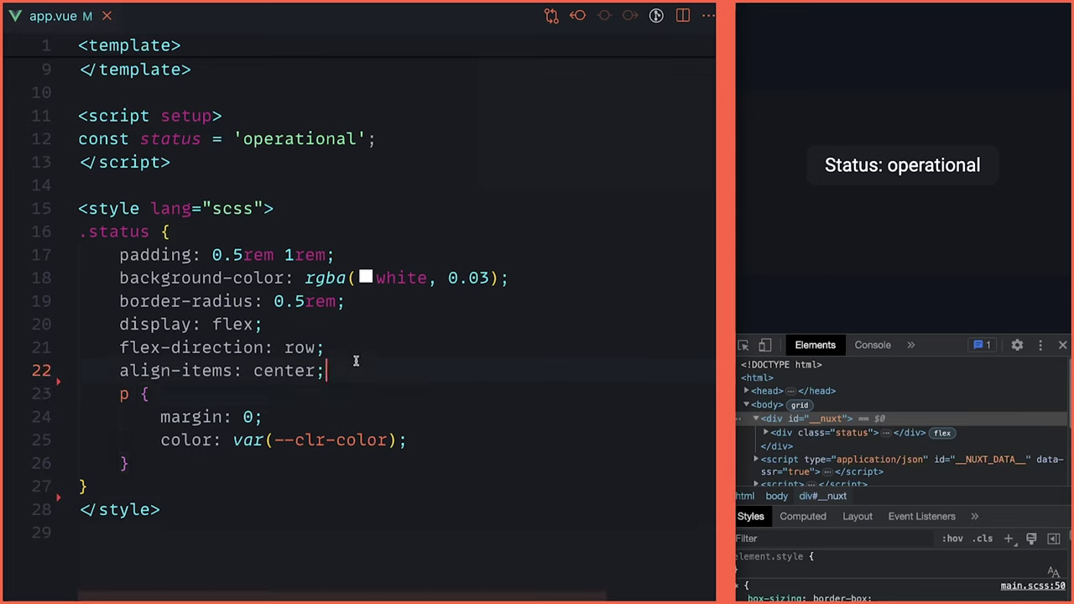
key("Return")
type("&.operational { --clr-color: #00c279; }")
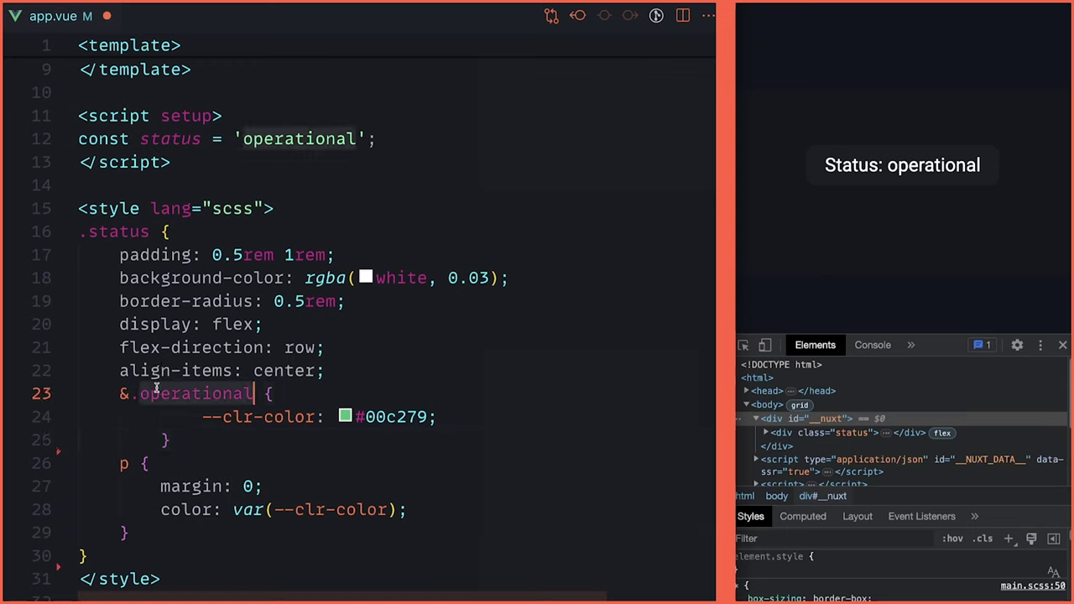
left_click(254, 394)
left_click_drag(202, 417, 317, 417)
left_click(370, 468)
key("ctrl+s")
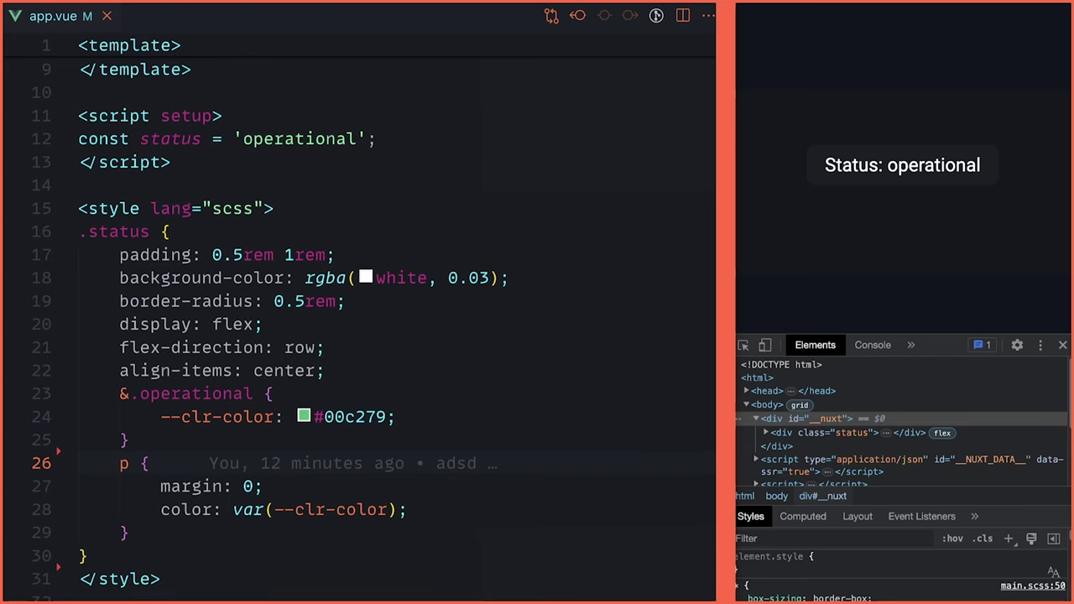
- Add &.downtime and &.degraded rules below &.operational, setting --clr-color to #c28700 and #ff0046 respectively
left_click(336, 436)
key("Return")
type("&.downtime {             --clr-color: #c28700;         }         &.degraded {             --clr-color: #ff0046;         }")
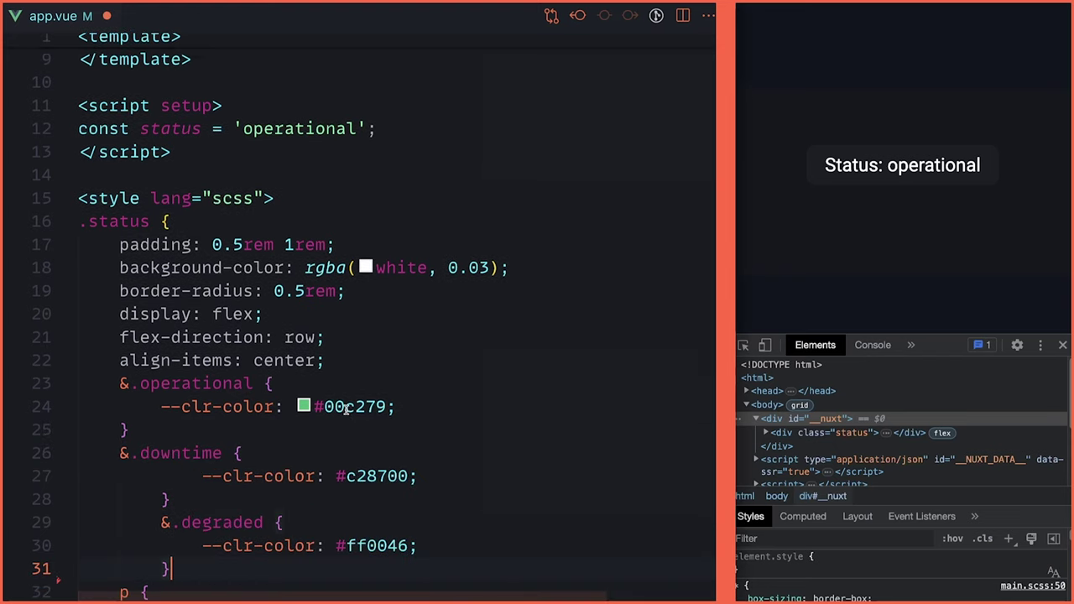
- Save app.vue with the new &.downtime and &.degraded color rules and reload the preview page
scroll(346, 409, "down", 2)
key("ctrl+s")
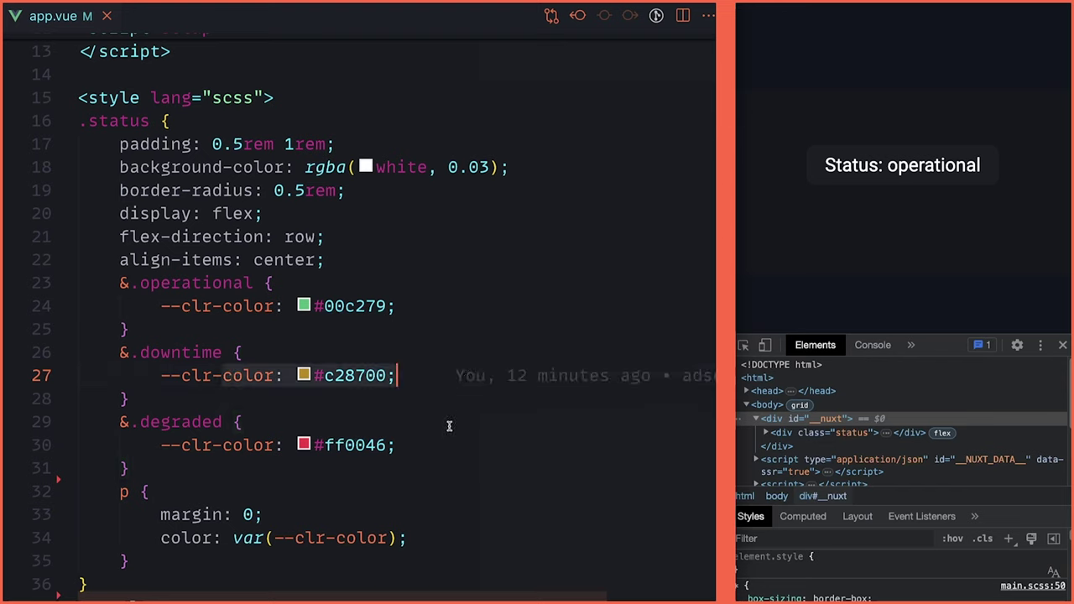
left_click(249, 446)
left_click(404, 387)
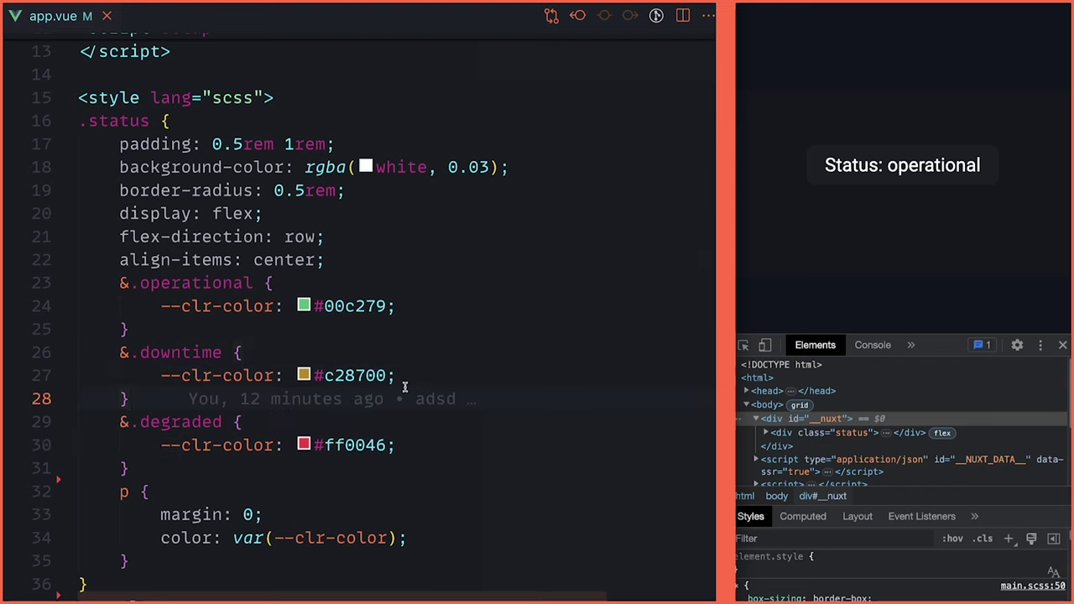
left_click(835, 207)
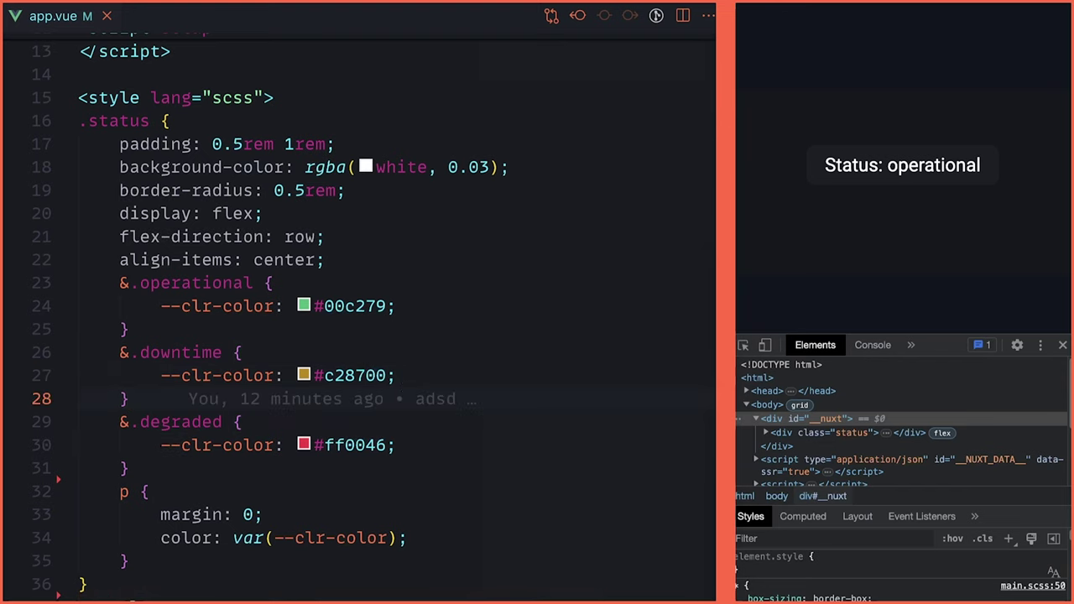
key("super+r")
- Add the operational class next to status on the outer div in the template and save
double_click(226, 282)
key("ctrl+c")
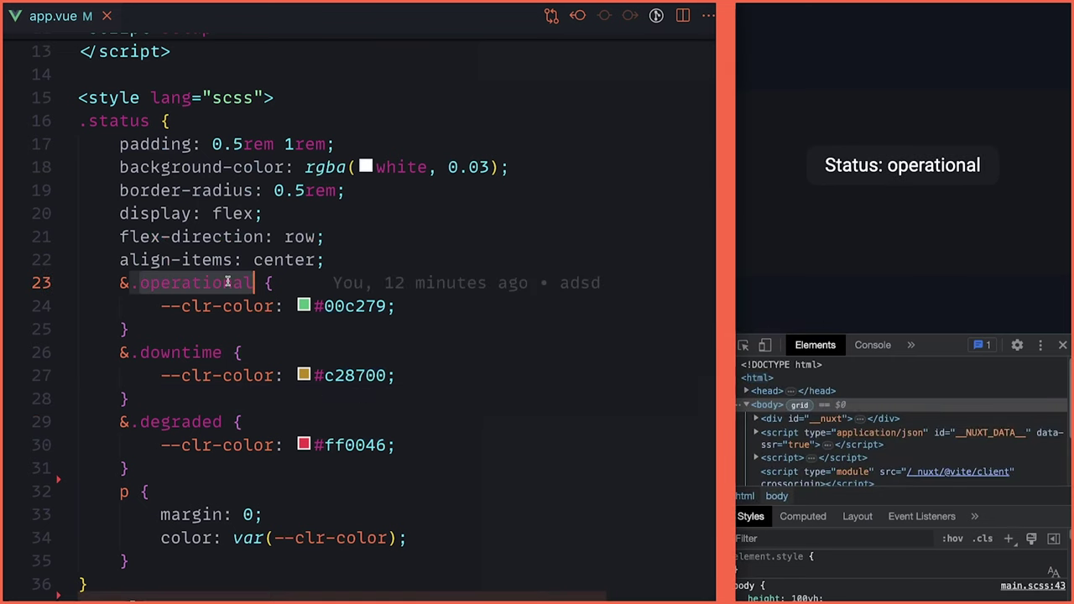
scroll(285, 210, "up", 5)
left_click(305, 86)
key("ctrl+v")
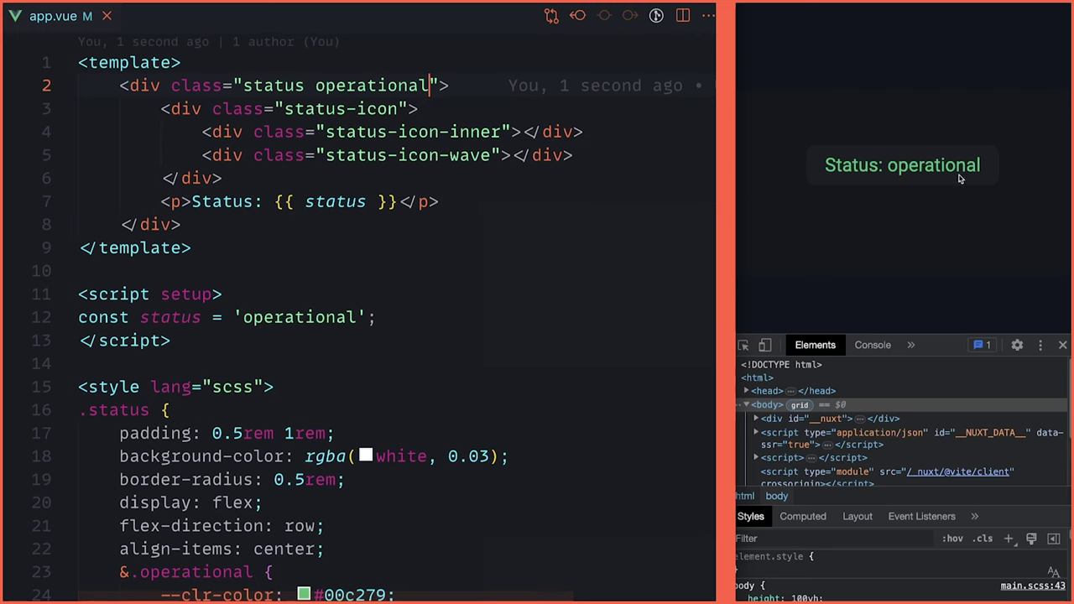
- Test the degraded color by replacing the operational class on the outer status div with degraded
scroll(304, 501, "down", 2)
scroll(199, 280, "down", 6)
double_click(187, 209)
key("ctrl+c")
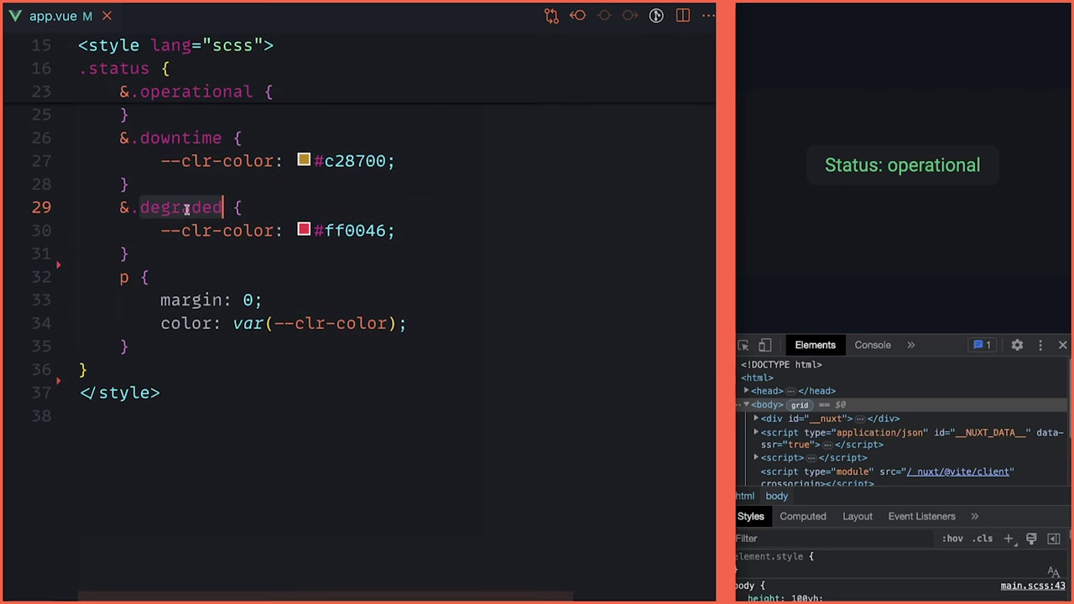
scroll(187, 209, "up", 10)
double_click(361, 84)
key("ctrl+v")
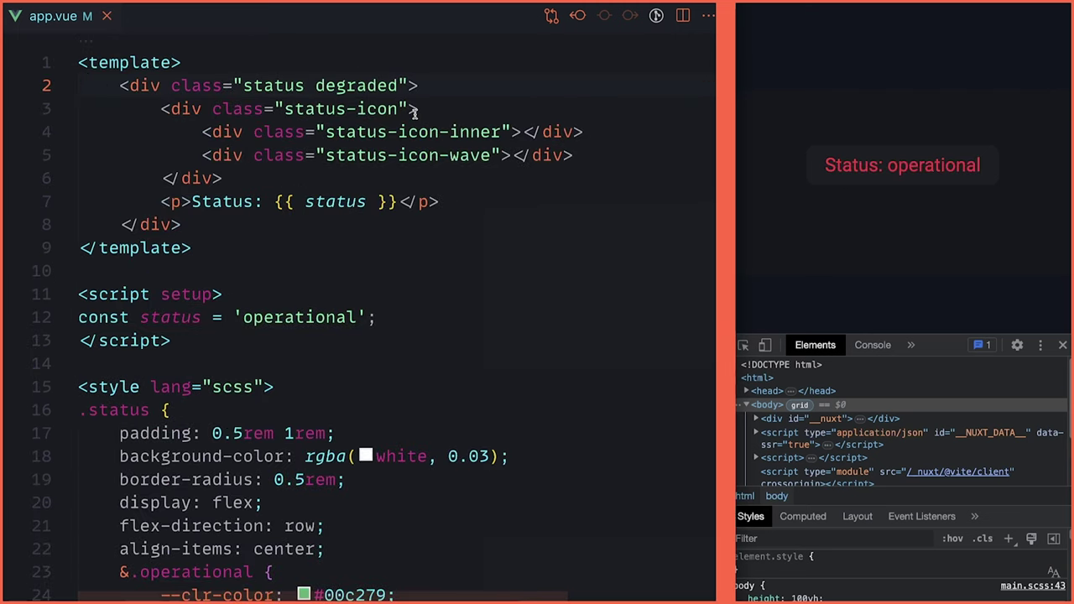
- Switch the outer status div's second class back to operational
scroll(347, 371, "down", 6)
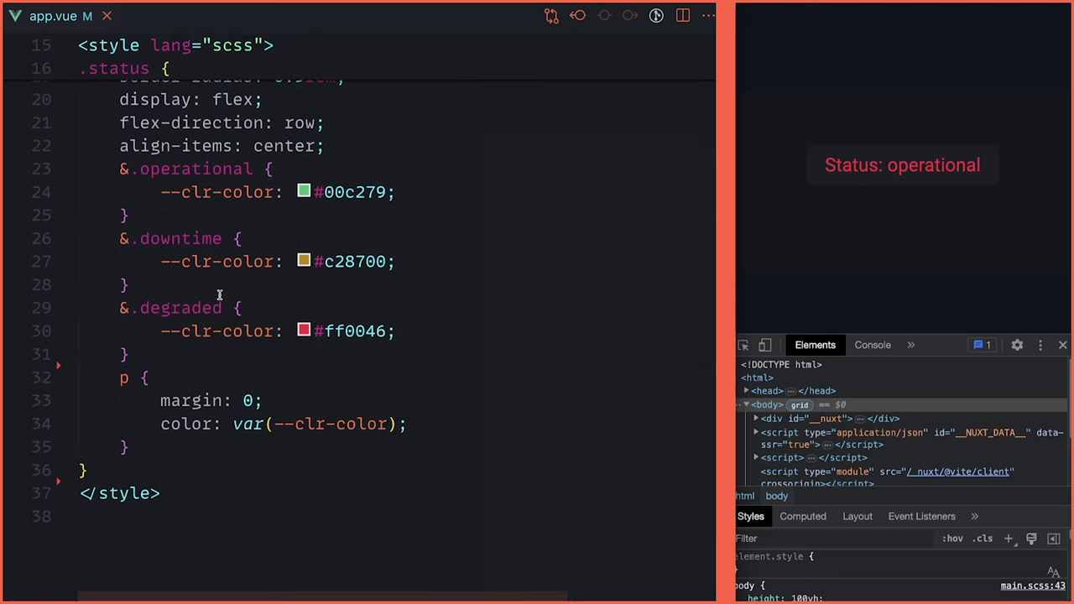
double_click(193, 173)
key("ctrl+c")
scroll(193, 173, "up", 6)
left_click(346, 86)
double_click(347, 85)
key("ctrl+v")
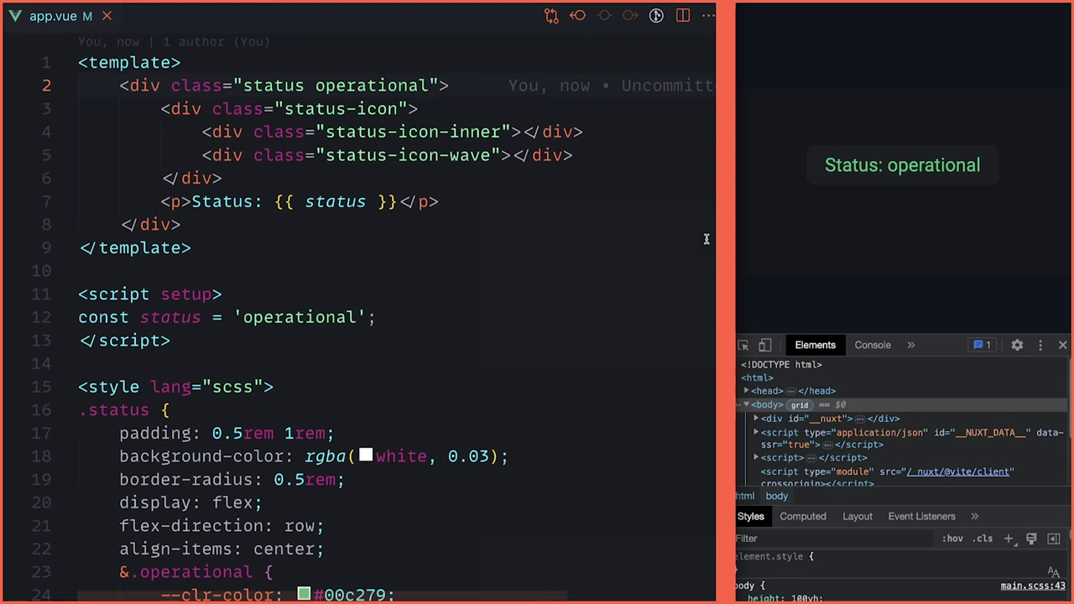
double_click(338, 86)
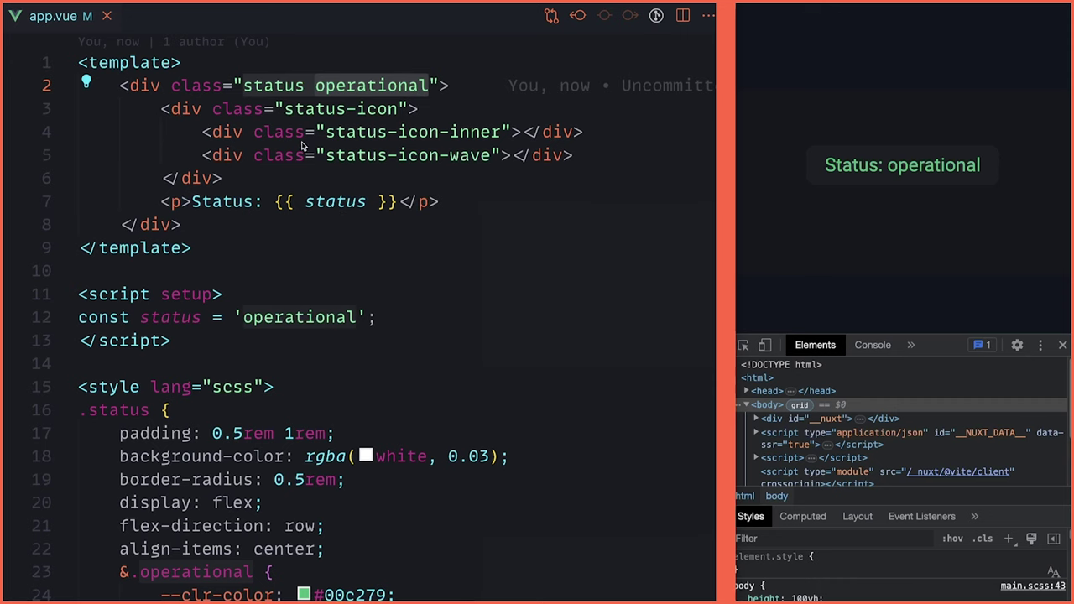
- Insert an &-icon rule above &.operational with width, height and border-radius 2rem, margin: 0 0.5rem 0 0 and position: relative, and save
left_click(397, 108)
scroll(307, 238, "down", 4)
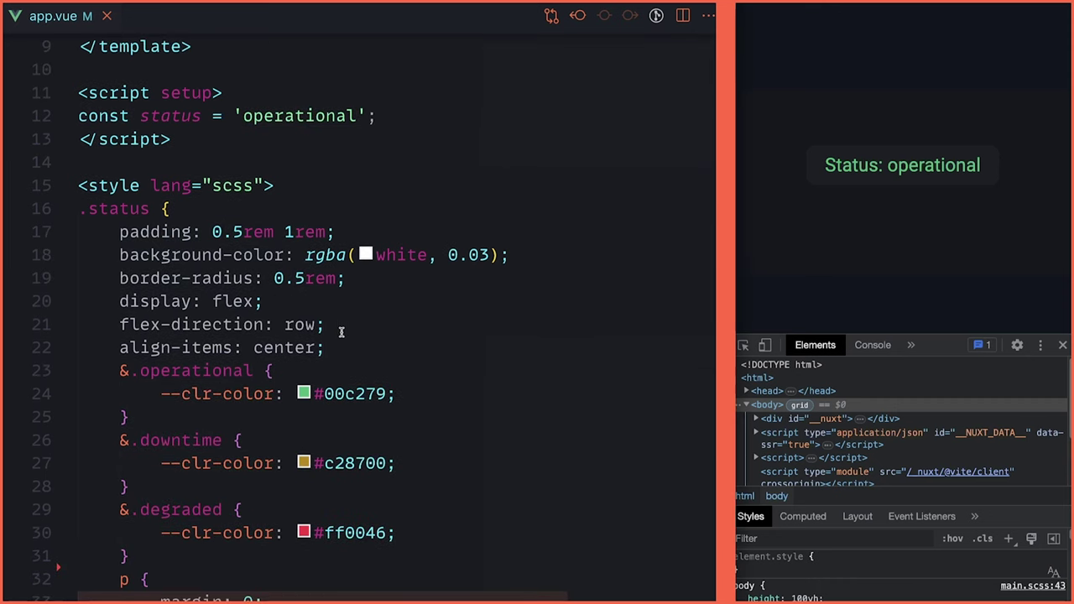
left_click(346, 348)
key("Return")
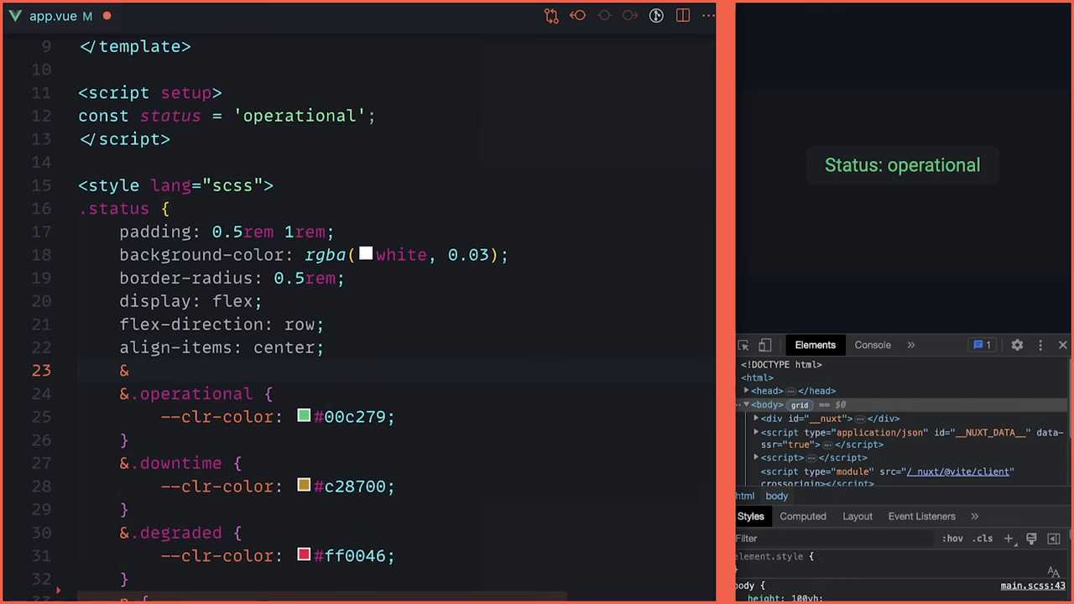
type("&")
key("Escape")
type("-icon {")
key("Return")
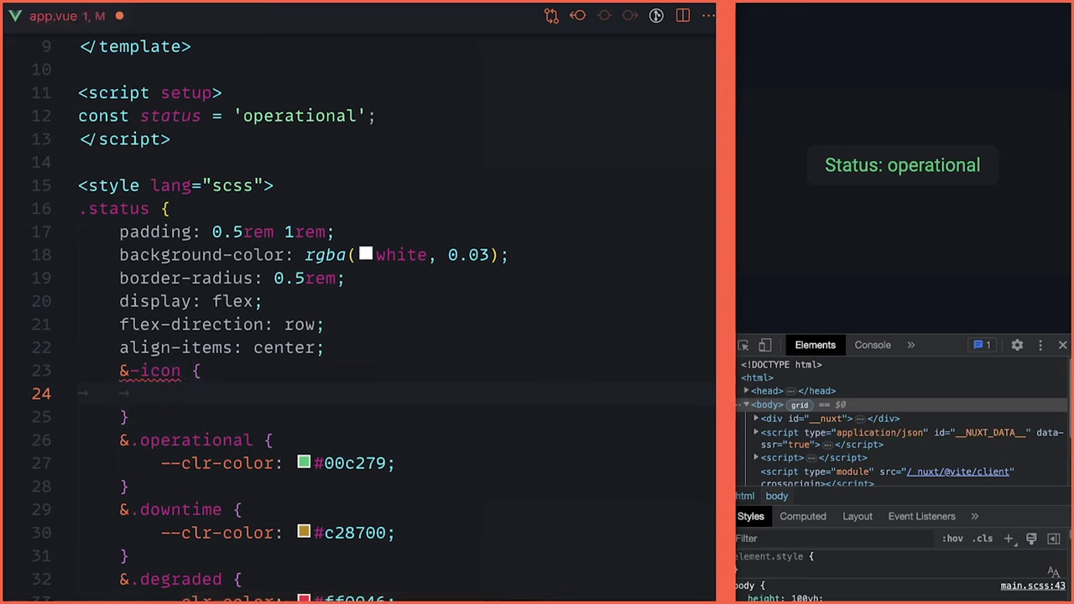
type("width: 2rem; \theight: 2rem; \tborder-radius: 2rem;")
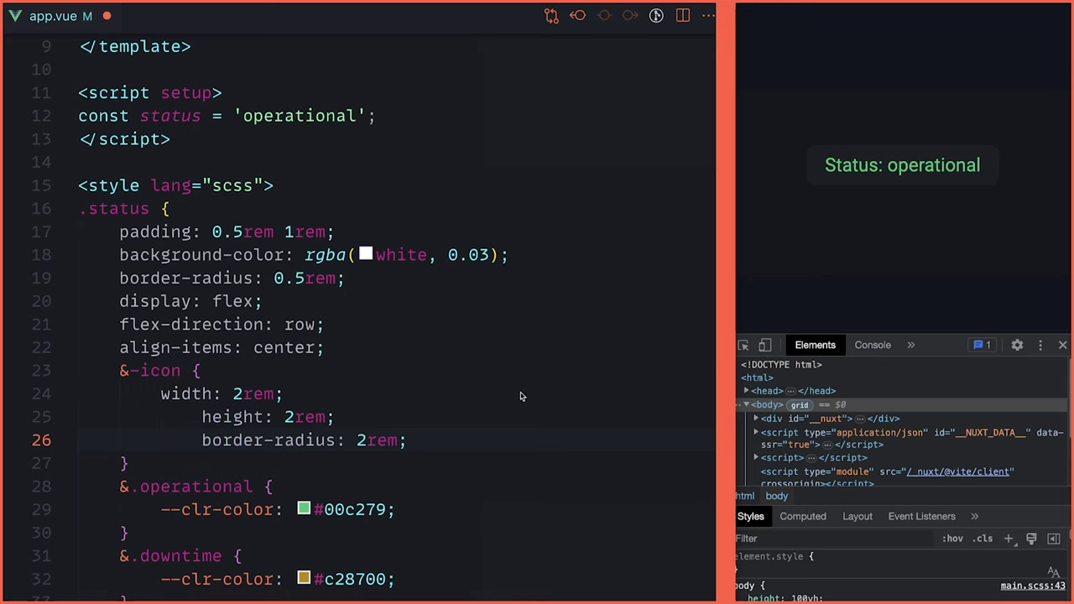
type("margin: 0 0.5rem 0 0; position: relative;")
key("ctrl+s")
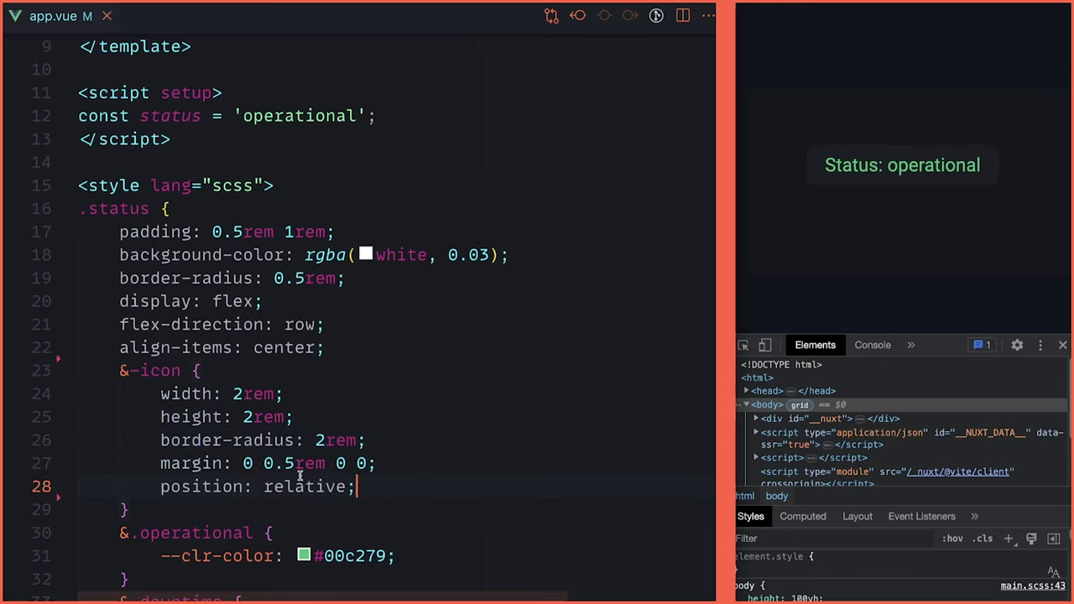